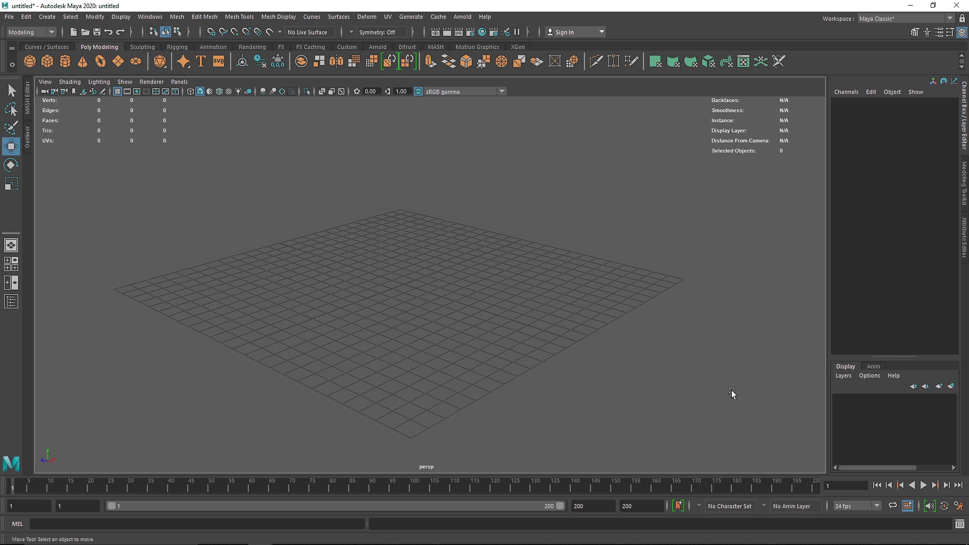
Step: Create a polygon sphere at the origin and raise it to about 3.19 units in Y
click(30, 61)
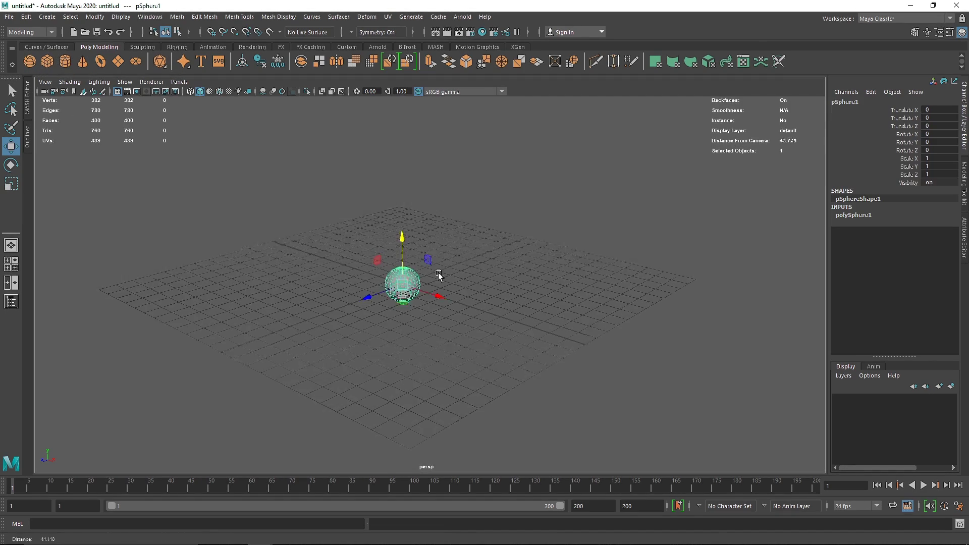
scroll(429, 340, up, 5)
drag(381, 312, 390, 219)
alt+right_drag(319, 264, 449, 298)
alt+middle_drag(450, 298, 463, 321)
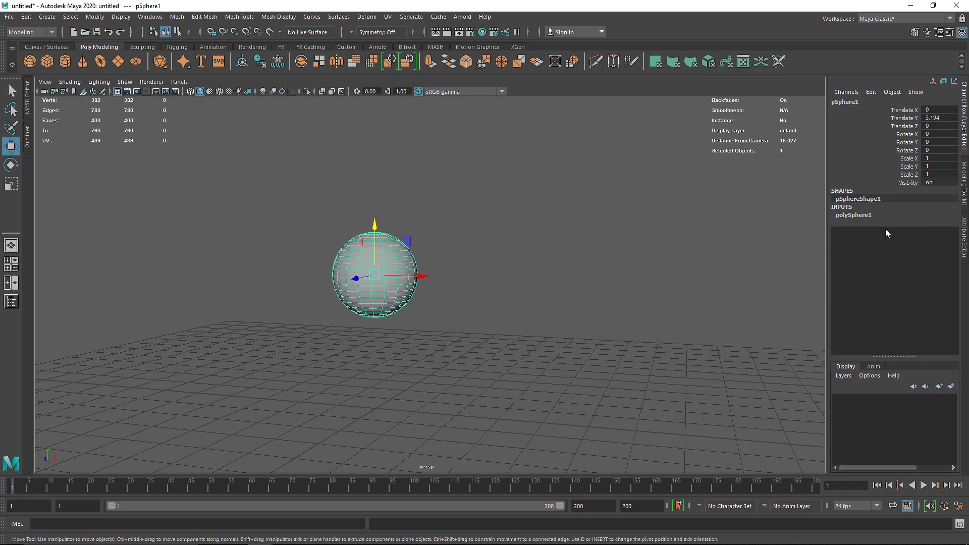
Step: Set the sphere's radius to 2
click(861, 214)
click(929, 223)
text(2)
key(Return)
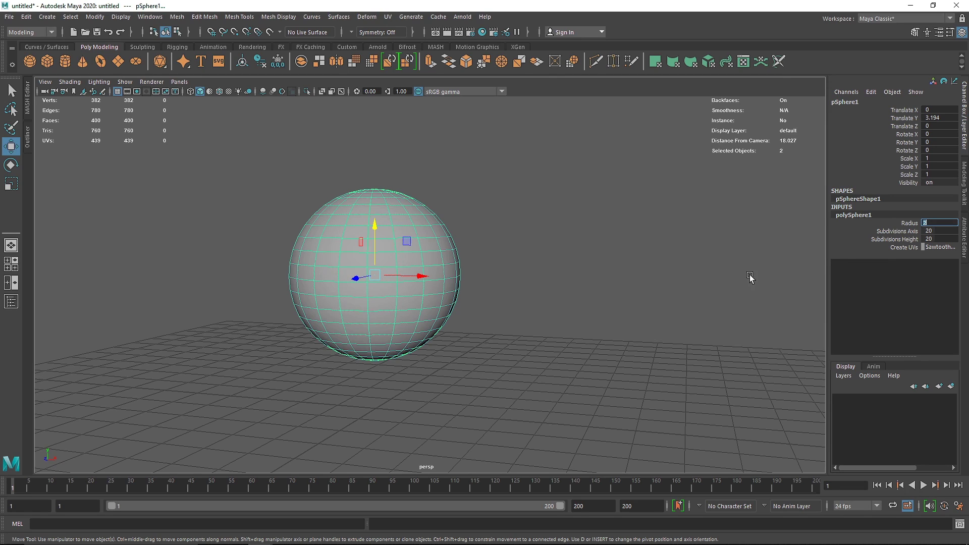
click(604, 280)
click(438, 301)
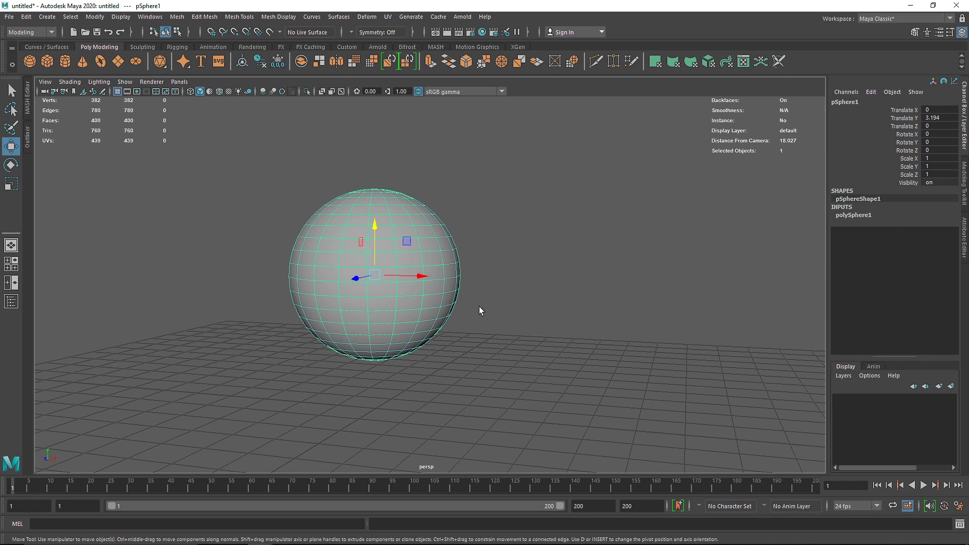
Step: Set the sphere's axis and height subdivisions both to 25
click(867, 215)
drag(935, 232, 932, 238)
text(25)
key(Return)
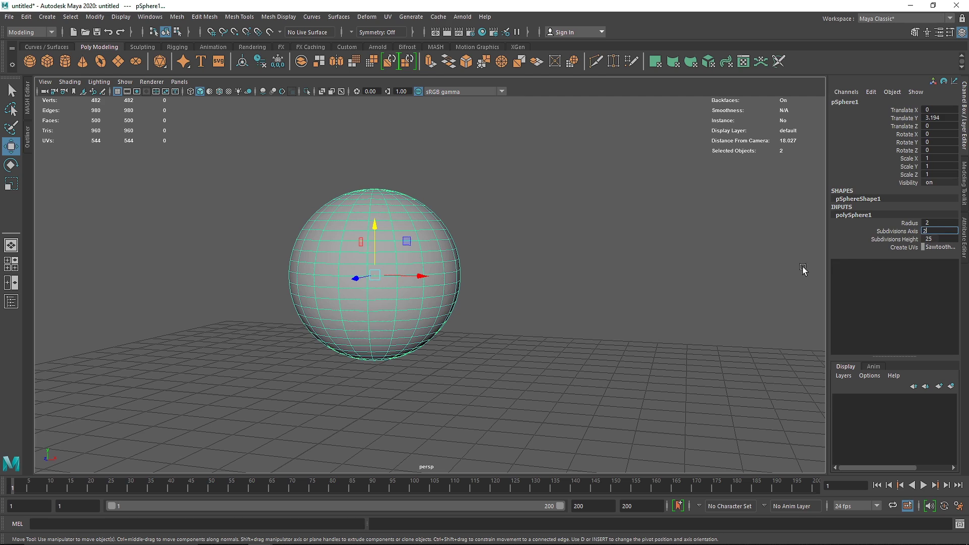
click(600, 301)
click(424, 275)
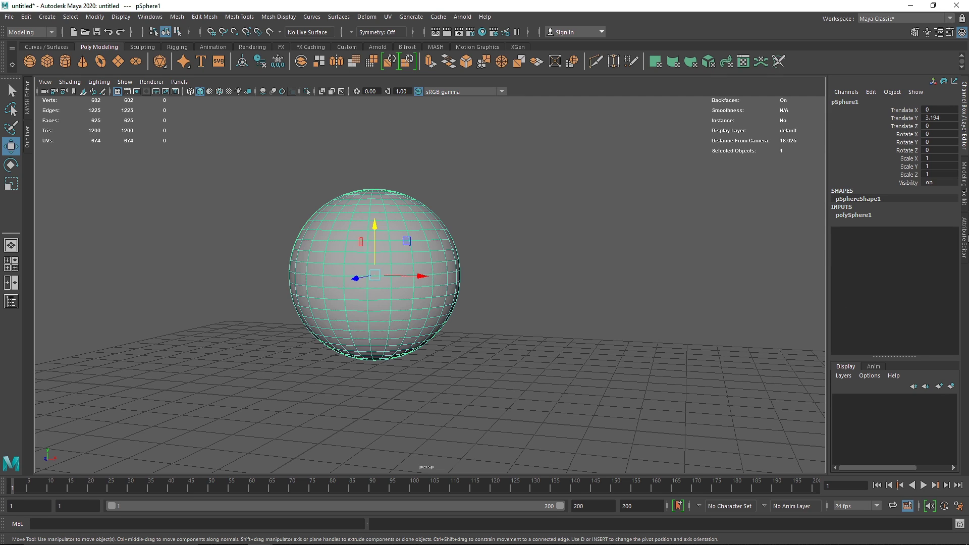
Step: Set the sphere shape's Arnold subdivision type to catclark
click(964, 237)
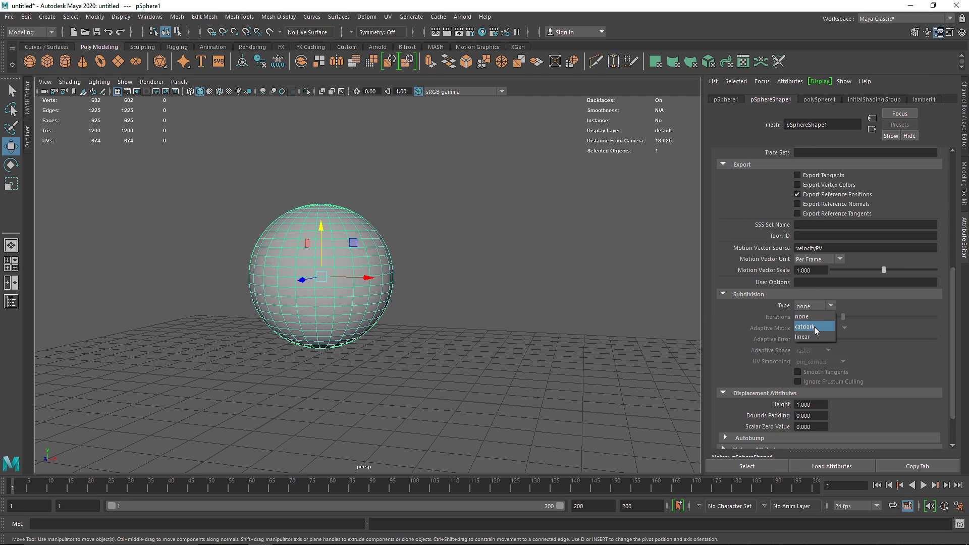
click(814, 326)
click(964, 232)
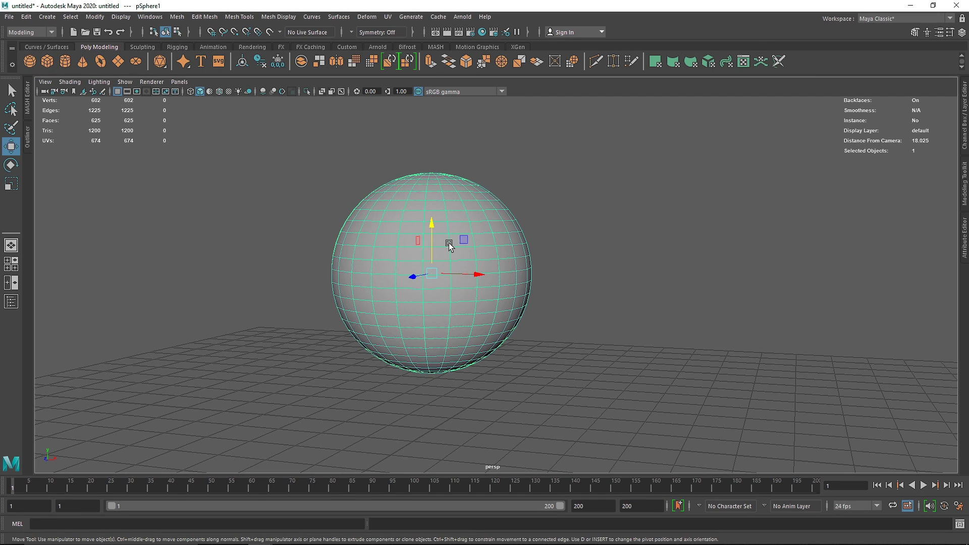
Step: Create a second polygon sphere at the origin and scale it down uniformly to a small ball below the first
click(28, 62)
key(r)
drag(432, 432, 362, 437)
alt+middle_drag(492, 447, 509, 387)
scroll(480, 398, up, 3)
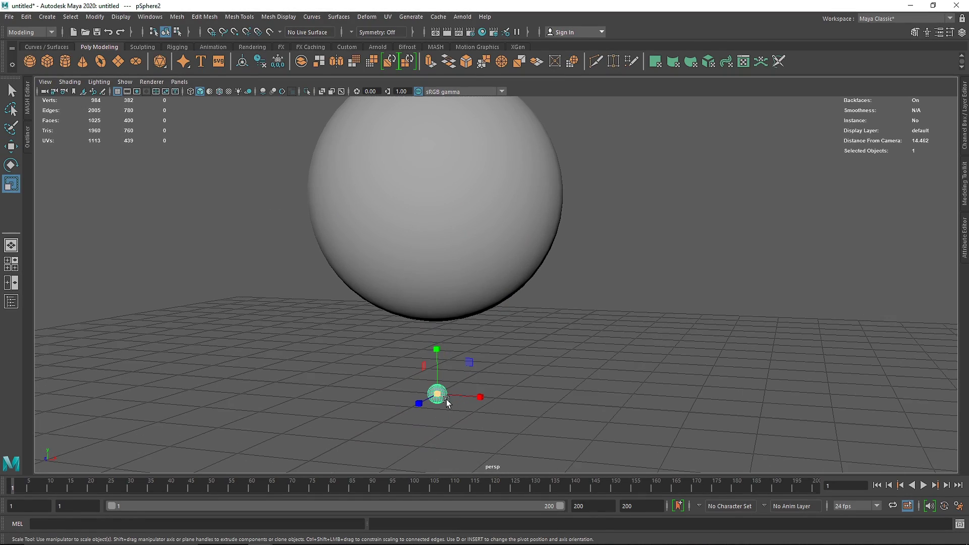
Step: Rename the large sphere as BIG in the Outliner
click(28, 137)
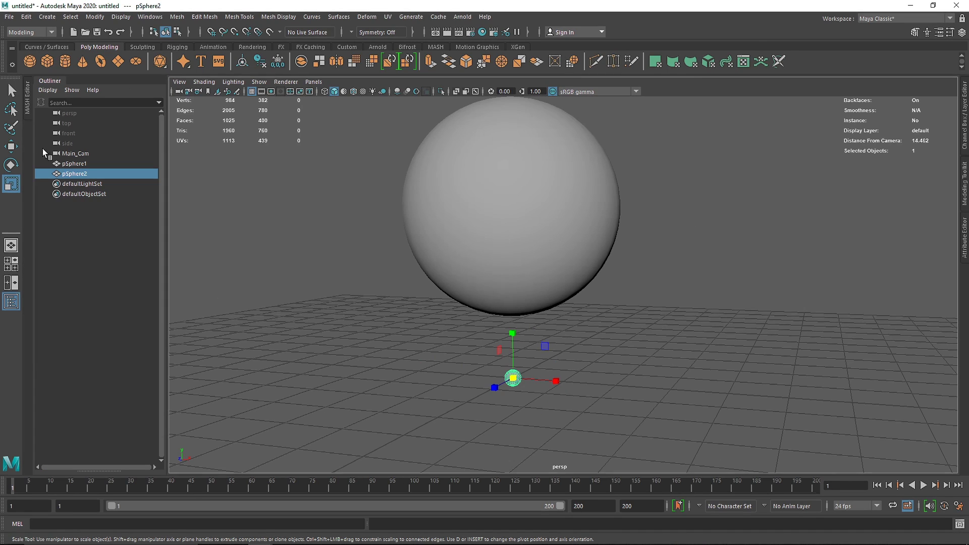
double_click(76, 164)
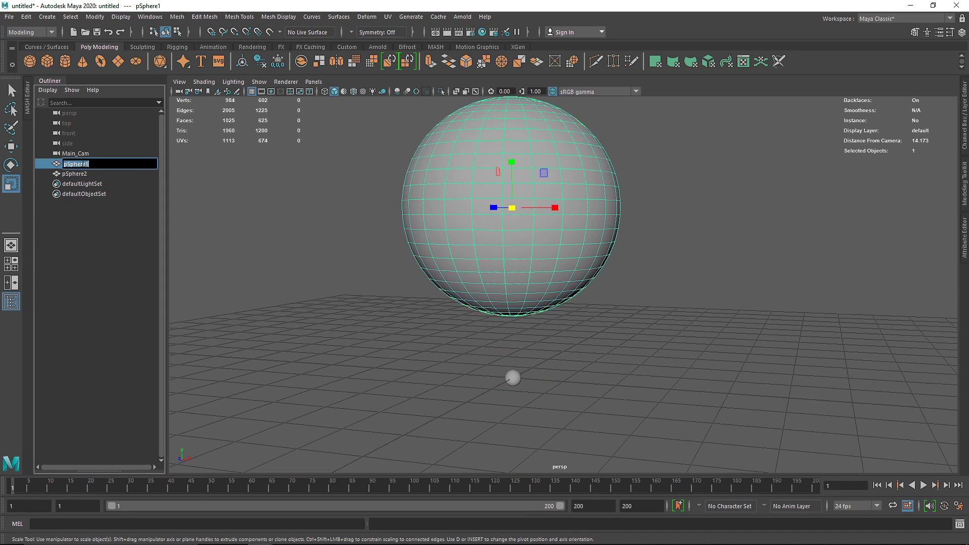
text(Bi)
key(Return)
double_click(78, 164)
text(BIG)
key(Return)
Step: Rename the small sphere as SMALL in the Outliner
double_click(75, 173)
text(SMAALL)
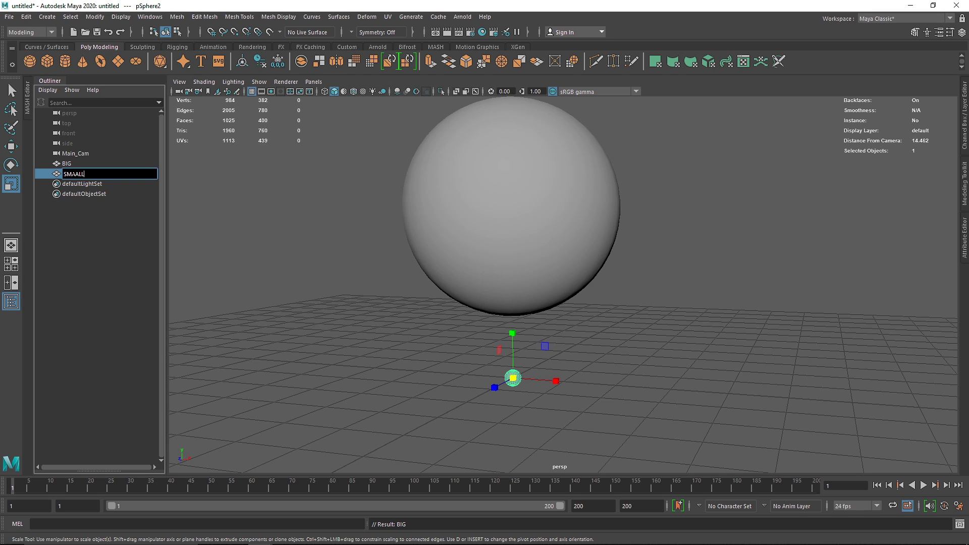
key(BackSpace)
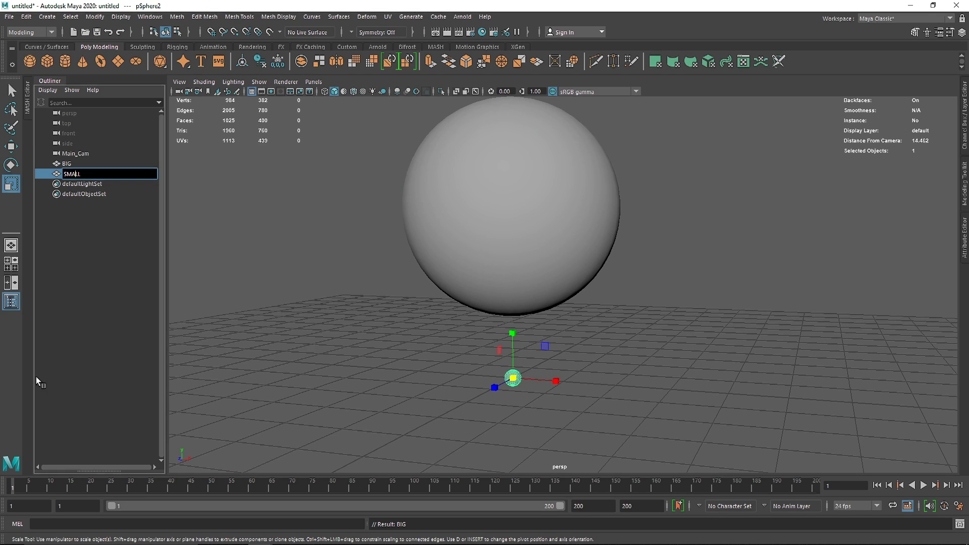
click(305, 368)
Step: Scale the SMALL sphere down further so that it is a tiny ball on the grid
alt+middle_drag(578, 372, 498, 361)
drag(422, 346, 474, 404)
mouse_move(456, 377)
alt+mouse_down()
mouse_move(464, 372)
mouse_move(432, 376)
mouse_move(491, 393)
mouse_move(468, 387)
alt+mouse_up()
click(440, 393)
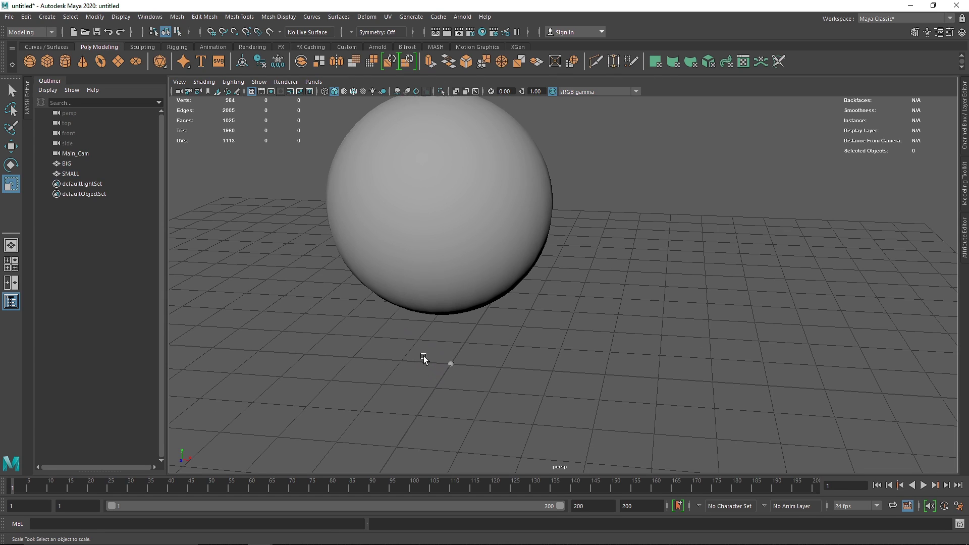
Step: Create a MASH network from the SMALL sphere
drag(424, 359, 533, 405)
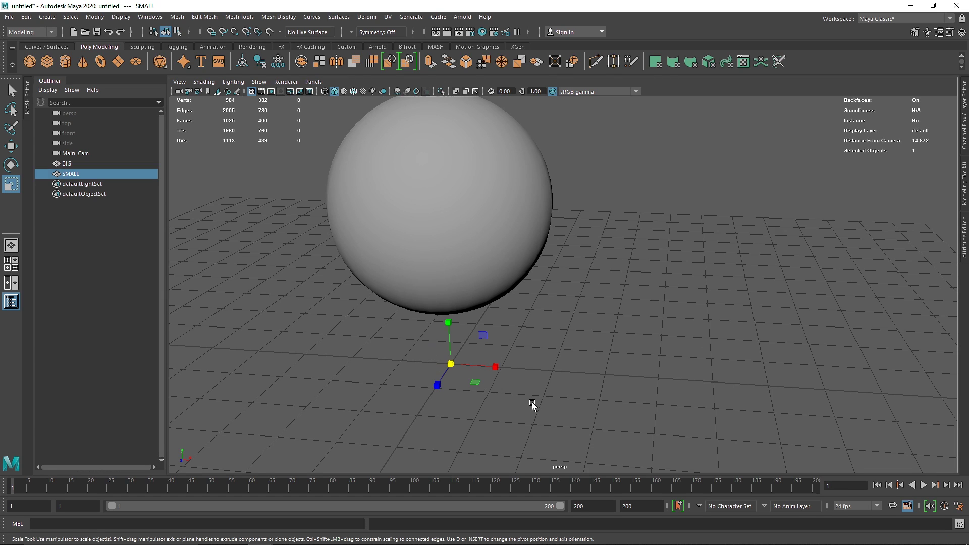
click(436, 46)
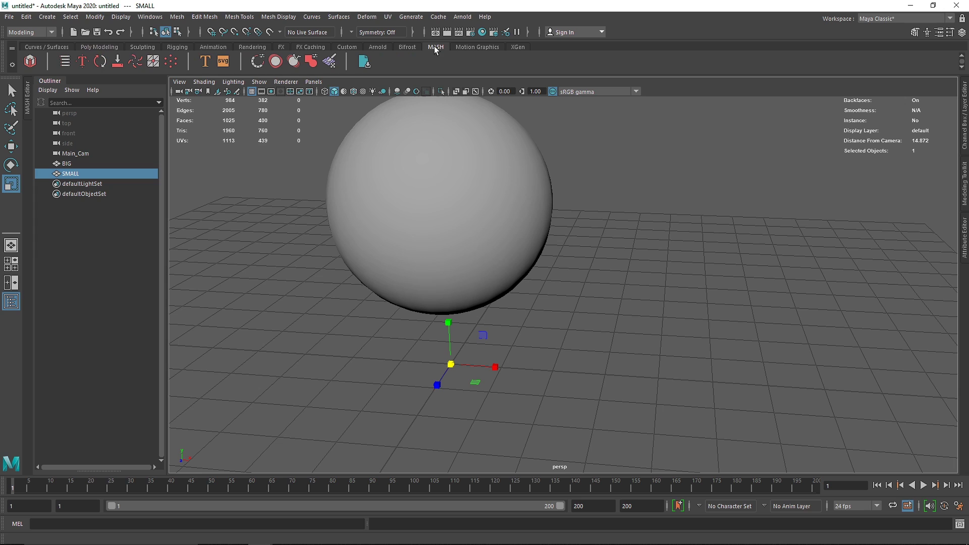
click(30, 61)
alt+drag(584, 343, 552, 339)
alt+right_drag(562, 402, 492, 389)
alt+drag(608, 324, 607, 352)
drag(576, 242, 591, 297)
alt+drag(625, 340, 631, 312)
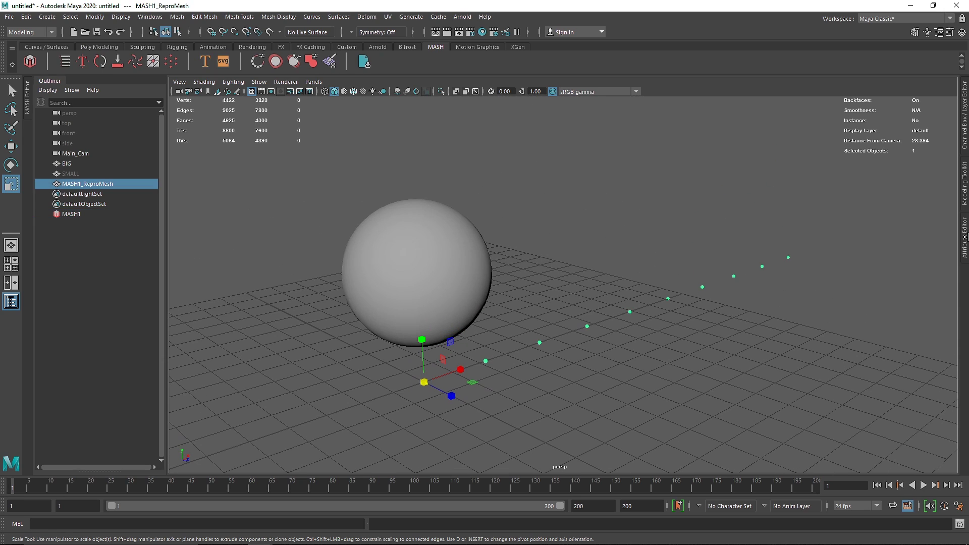
Step: Set the distribution type of the MASH1 Distribute node to Mesh
click(964, 239)
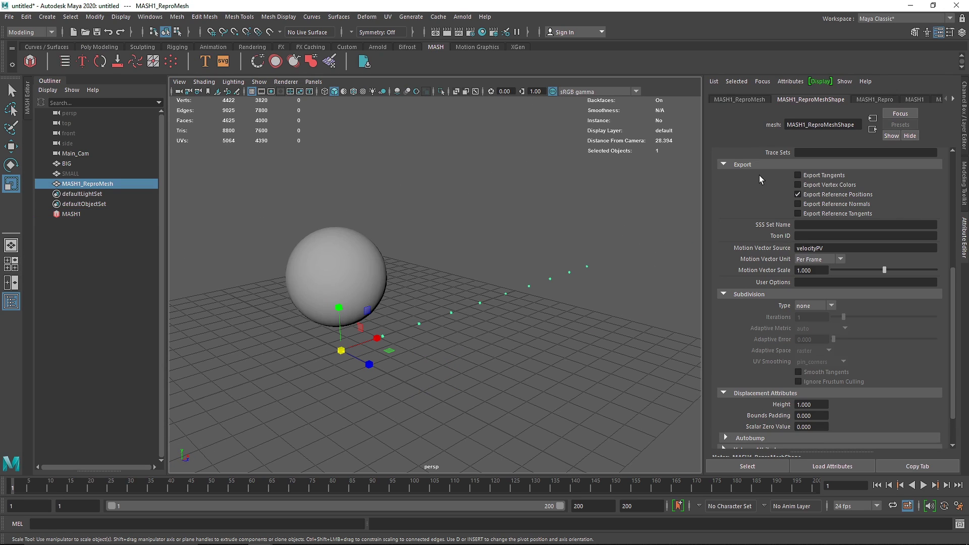
scroll(845, 101, down, 3)
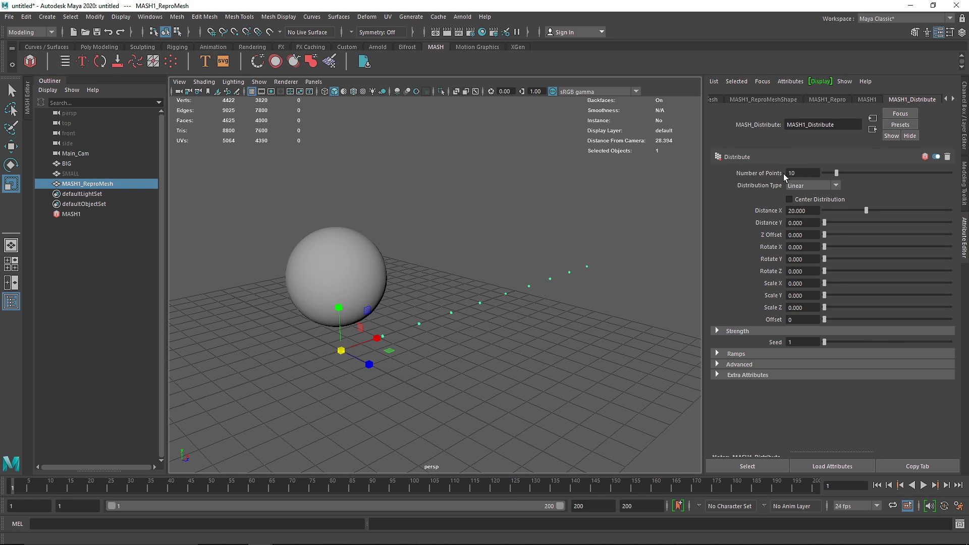
click(800, 186)
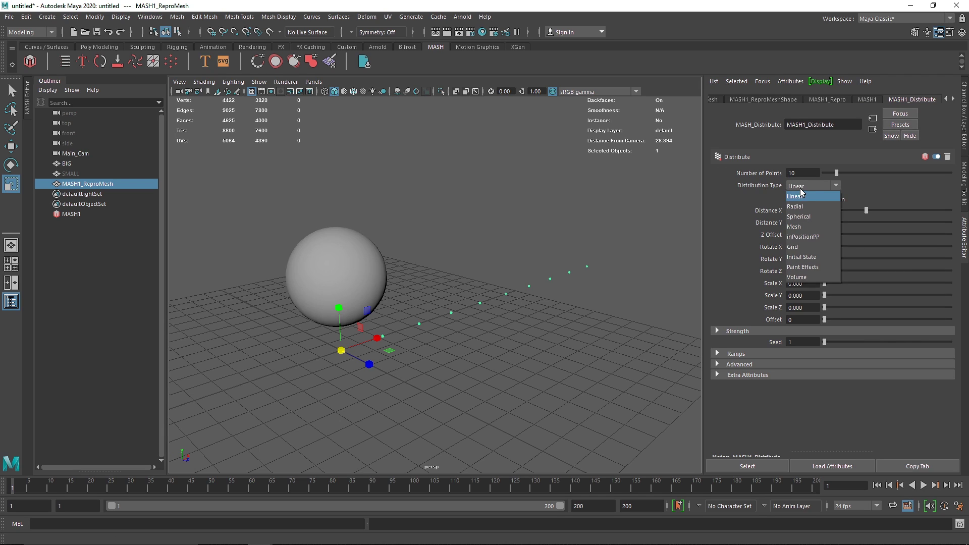
click(807, 229)
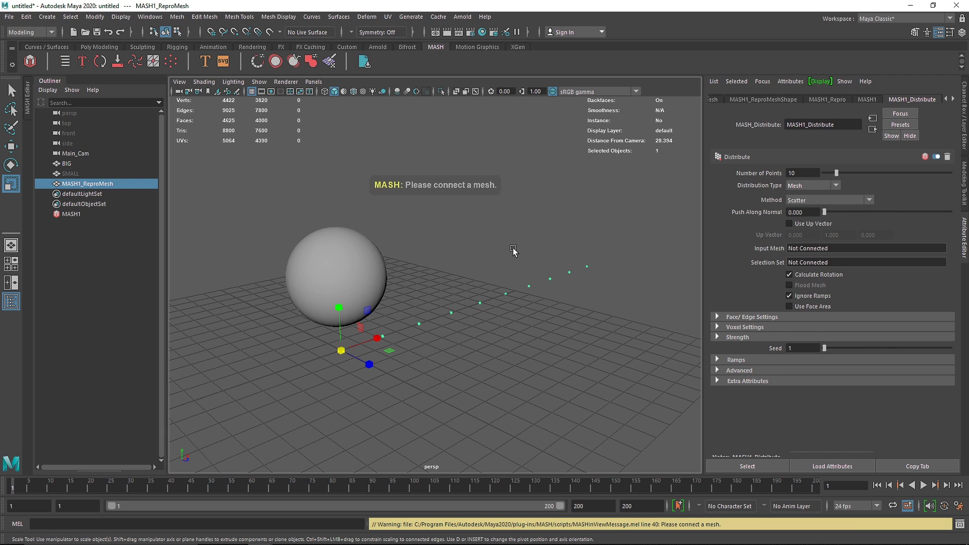
scroll(514, 249, up, 1)
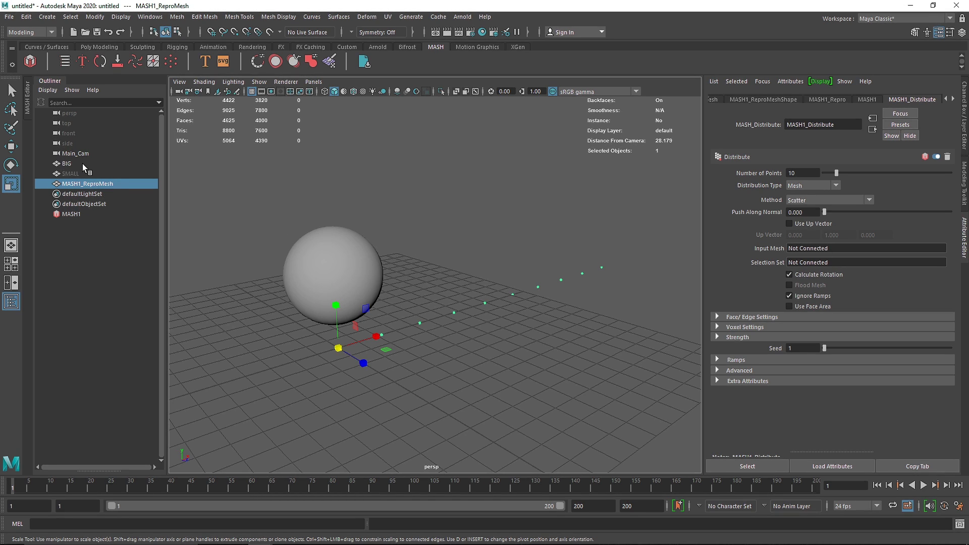
Step: Connect the BIG sphere as the input mesh of the Distribute node
middle_drag(78, 168, 814, 251)
alt+drag(361, 269, 320, 253)
alt+right_drag(320, 254, 439, 313)
click(513, 263)
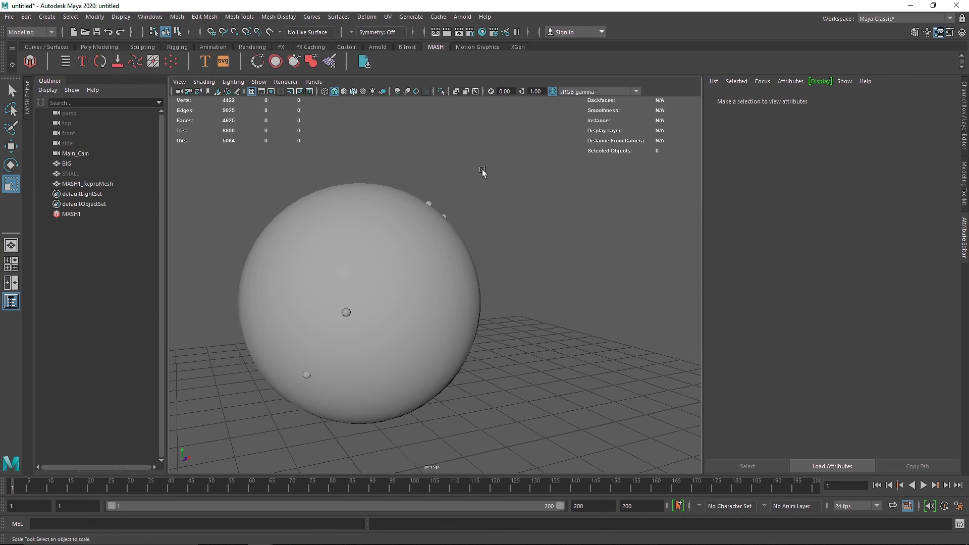
Step: Set the Distribute node's number of points to 65, after trying 100 and 60
click(78, 214)
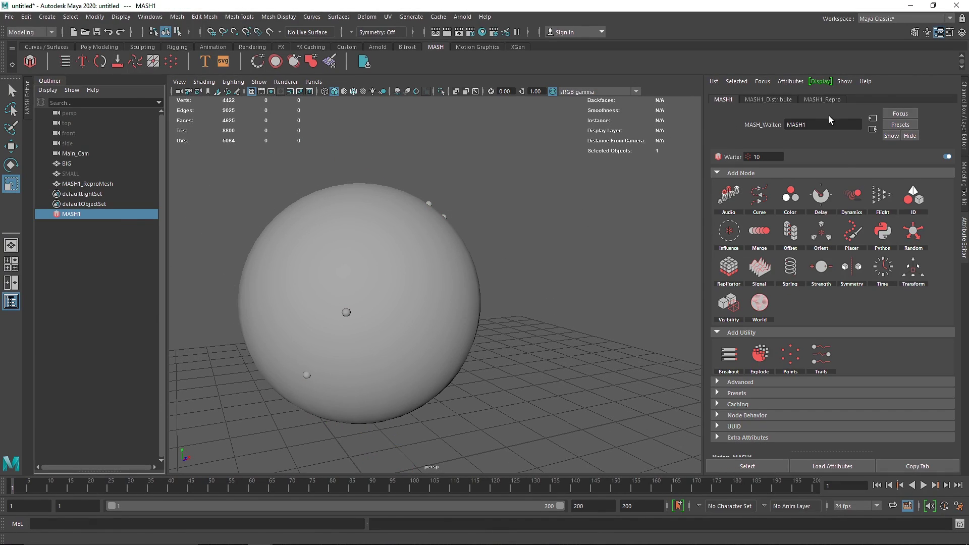
click(819, 100)
click(768, 100)
drag(834, 172, 960, 182)
drag(809, 173, 752, 179)
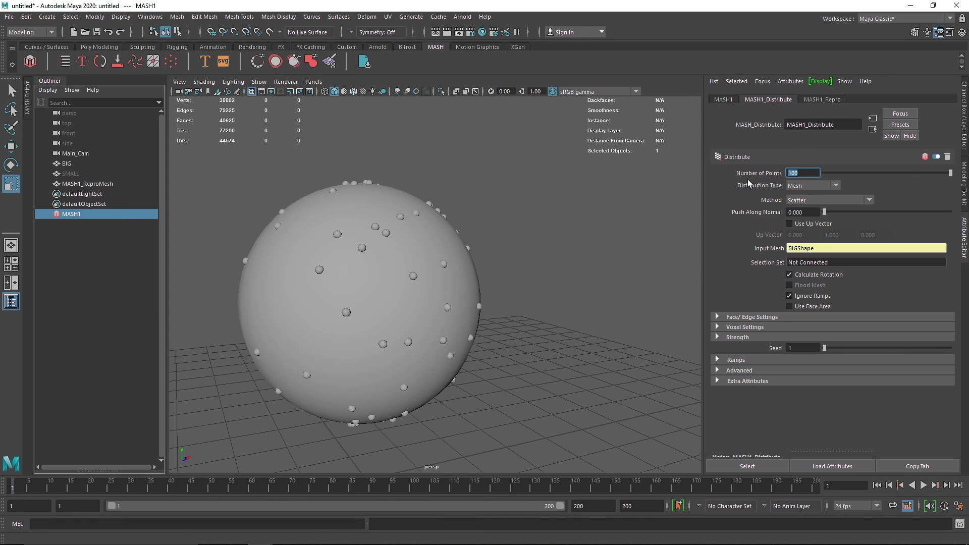
key(Return)
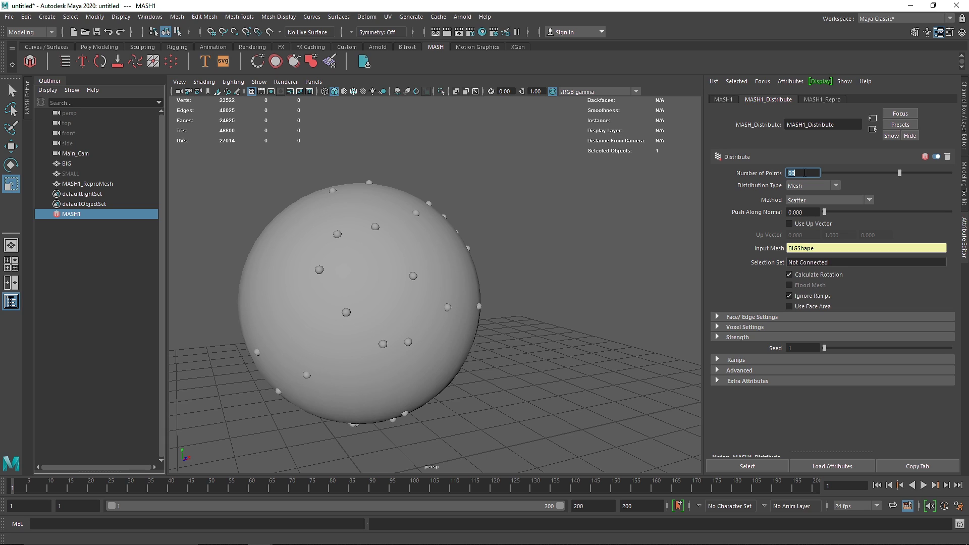
text(65)
key(Return)
alt+drag(452, 257, 488, 224)
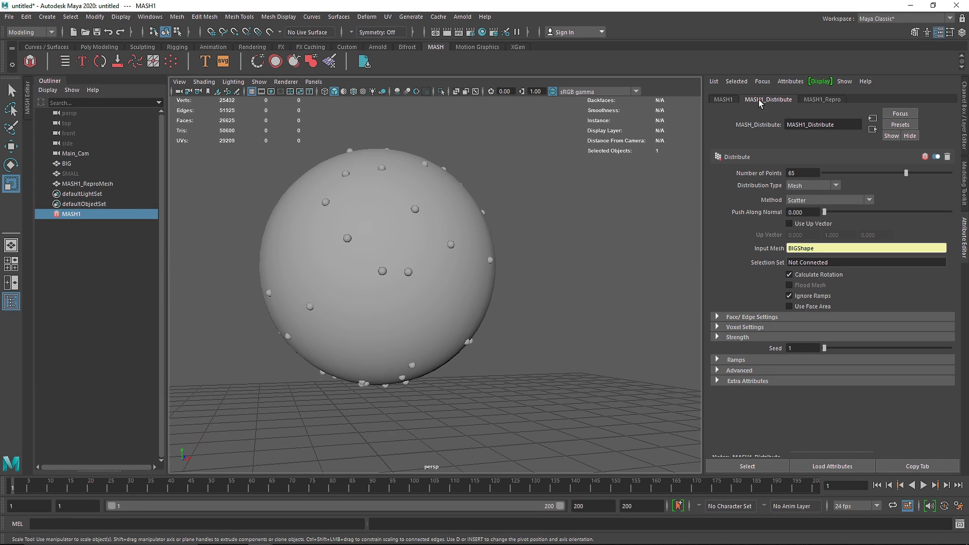
Step: Add a Random node to the MASH1 network and set its Position X, Y and Z to 0
click(728, 100)
click(913, 231)
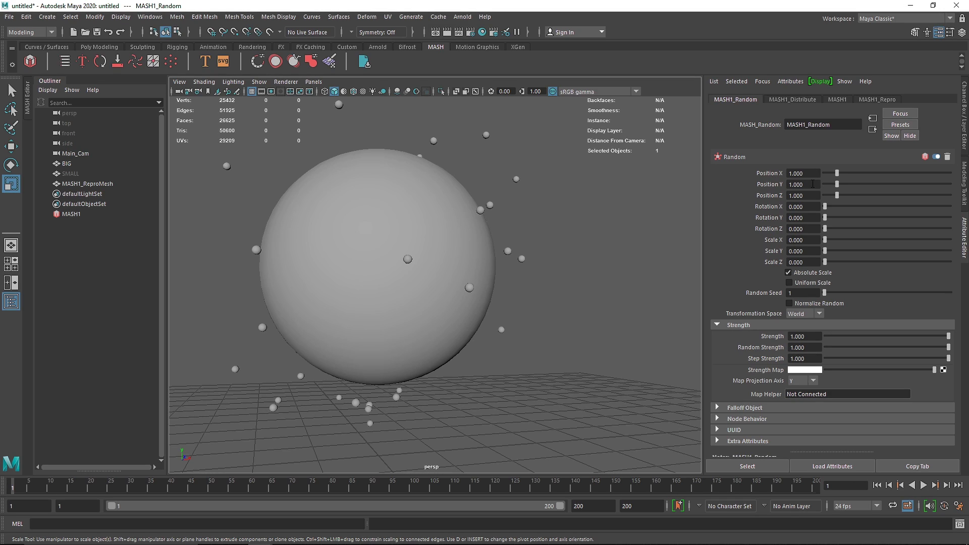
drag(836, 184, 802, 199)
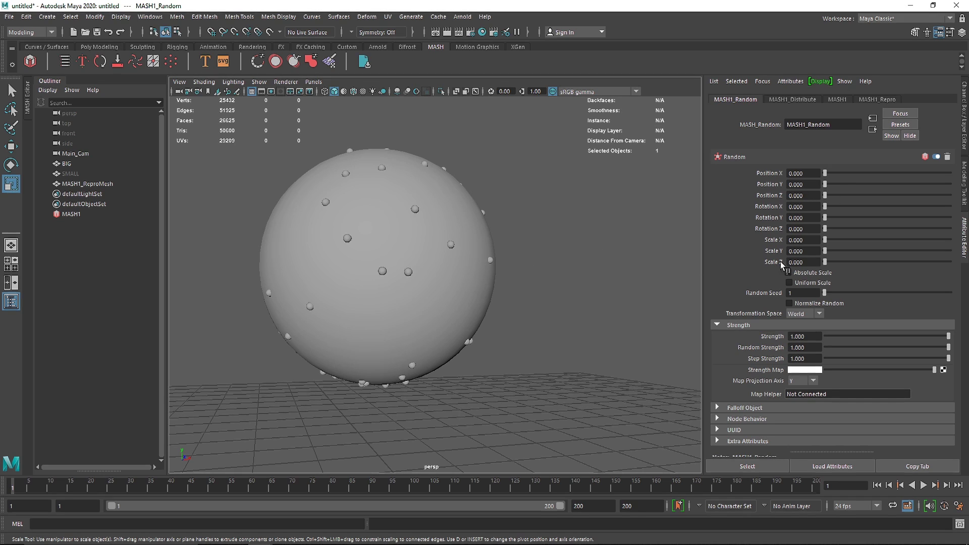
Step: Set the Random node's Scale X to 1 and enable Uniform Scale
click(767, 242)
text(1)
key(Return)
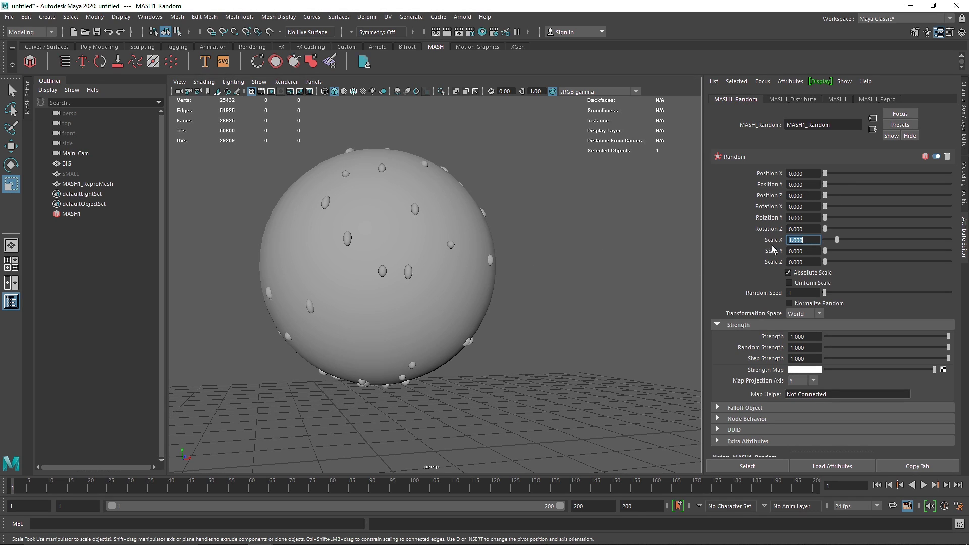
click(801, 284)
click(776, 252)
key(Tab)
Step: Set the Random node's Scale X to 6, after trying 10 and 8
click(803, 240)
text(10)
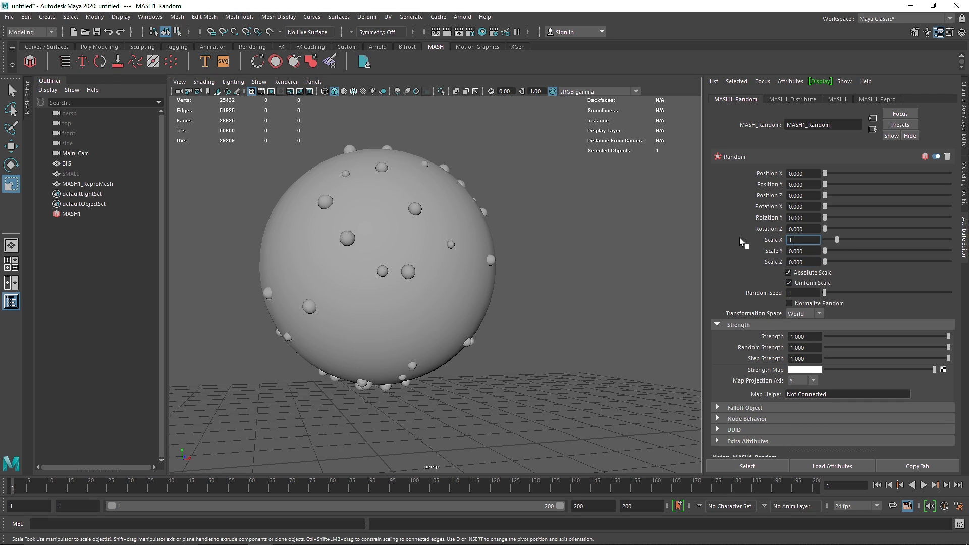
key(Return)
text(8)
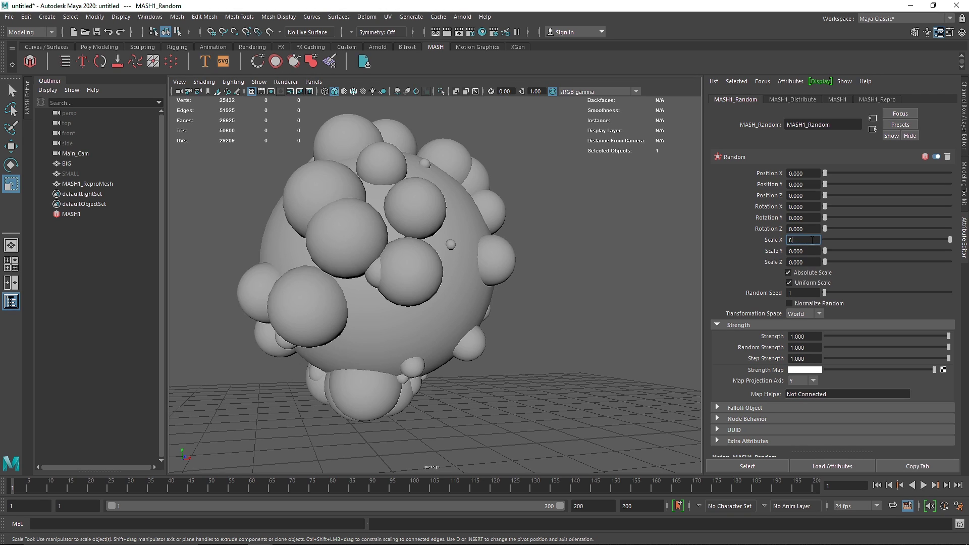
key(Return)
text(6)
key(Return)
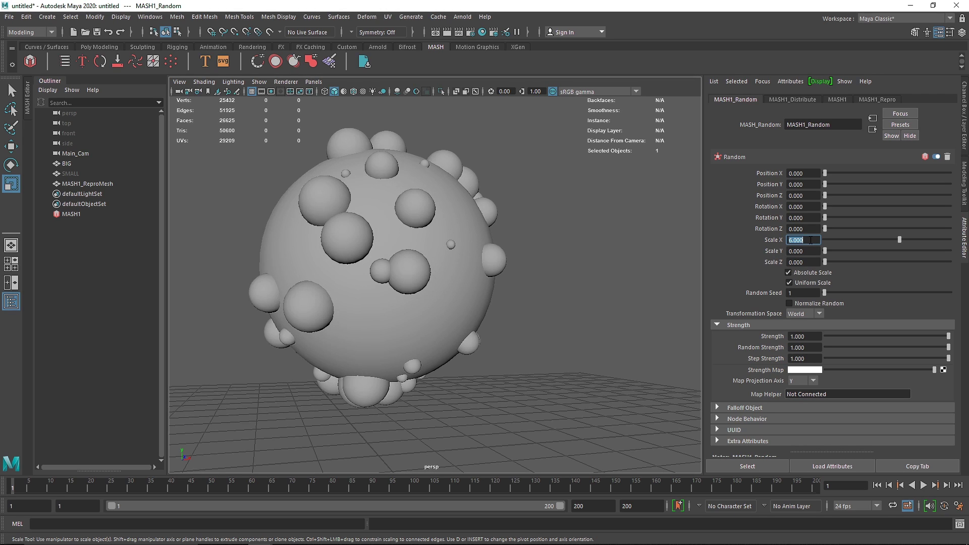
Step: Scale the original SMALL sphere down uniformly to shrink all the scattered copies
click(60, 174)
alt+middle_drag(425, 341, 440, 287)
drag(386, 393, 362, 396)
alt+middle_drag(355, 344, 364, 387)
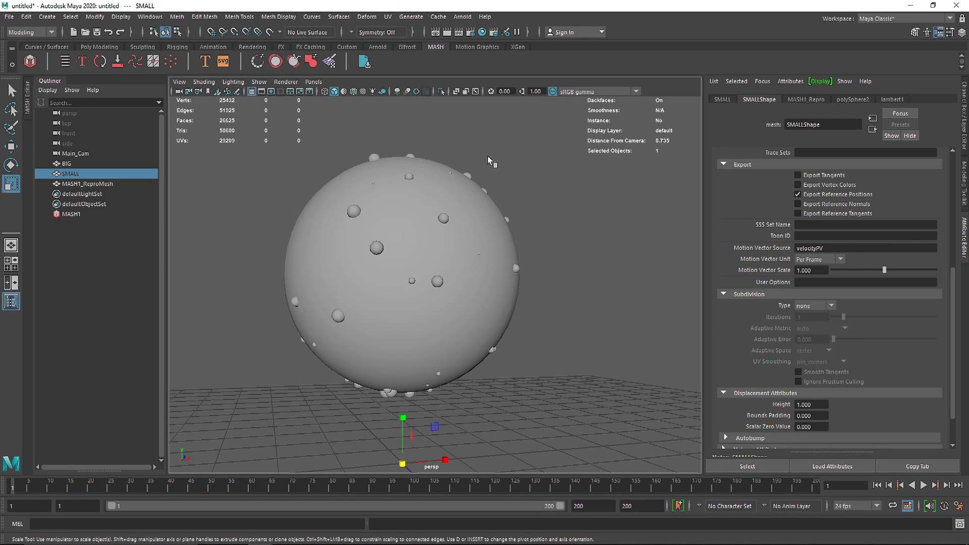
Step: Set the MASH1 Random node's Scale X to 18, after trying the slider maximum and 15
click(60, 216)
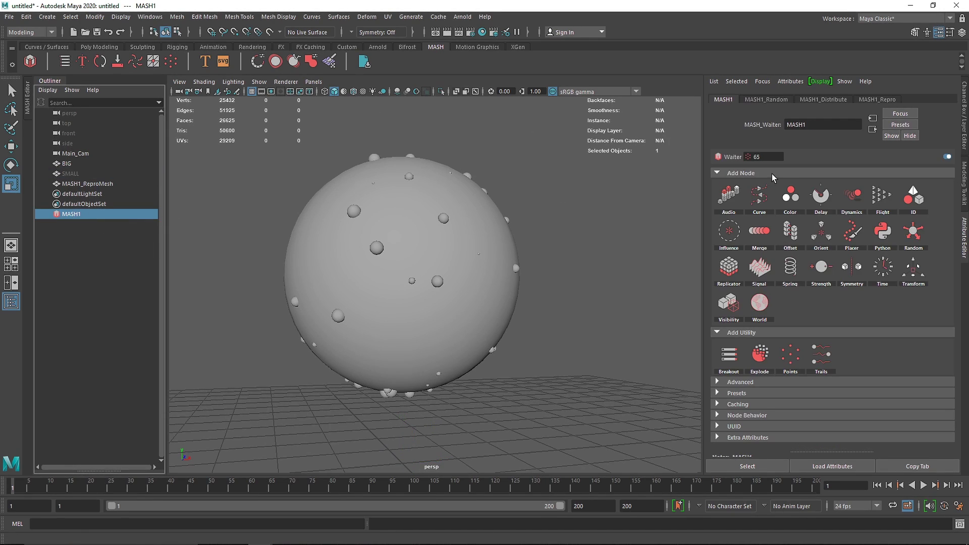
click(780, 99)
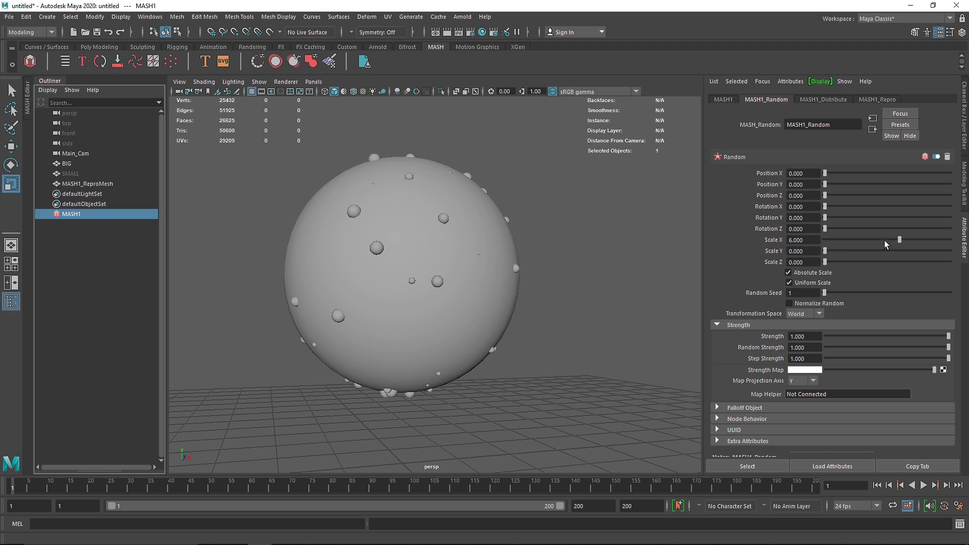
drag(884, 245, 962, 241)
double_click(802, 239)
text(1)
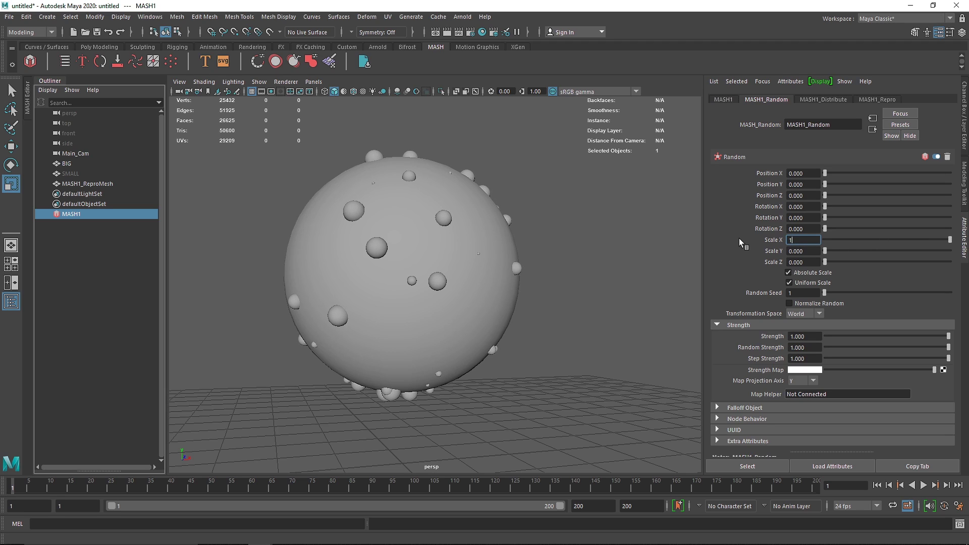
text(5)
key(Return)
text(1)
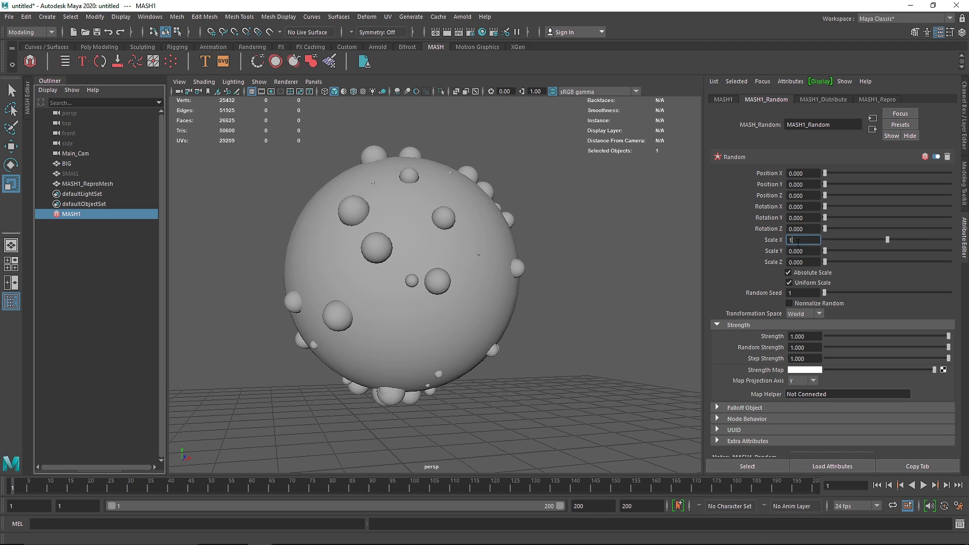
text(8)
key(Return)
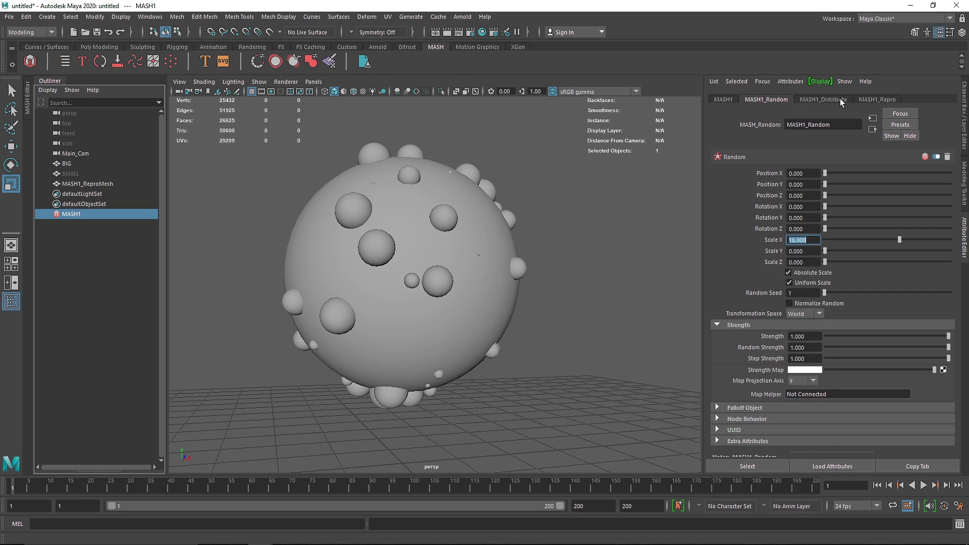
Step: Raise the MASH1 Distribute node's Number of Points to 100
click(823, 99)
drag(909, 173, 952, 174)
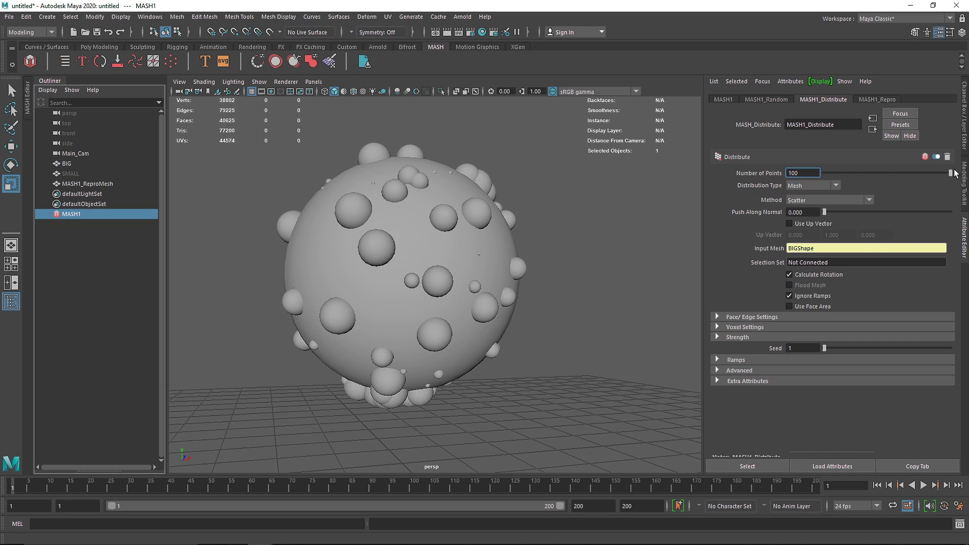
alt+drag(512, 252, 409, 281)
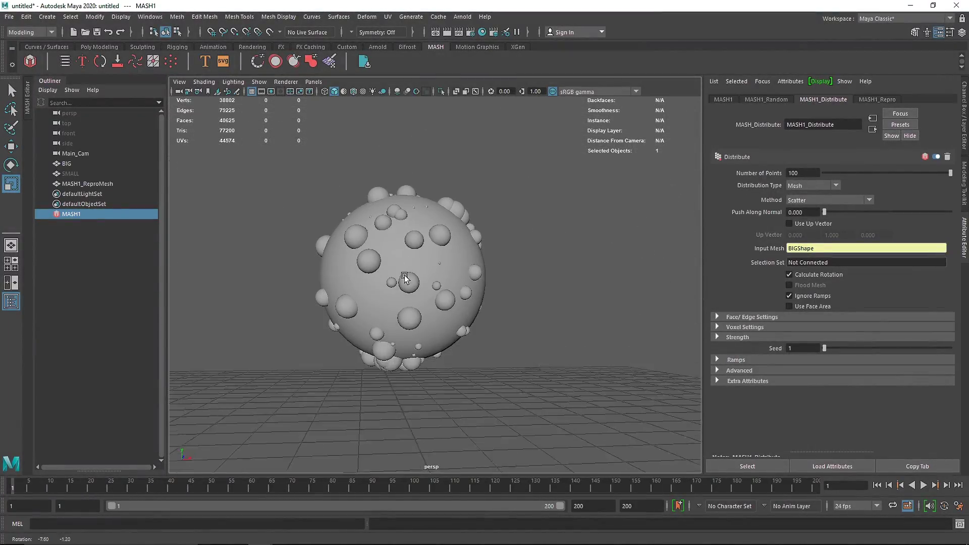
Step: Move the BIG sphere straight up so it sits higher above the ground grid
alt+right_drag(408, 281, 459, 291)
alt+middle_drag(459, 291, 518, 288)
alt+right_drag(517, 288, 356, 319)
alt+drag(356, 319, 461, 326)
click(462, 326)
key(w)
drag(442, 216, 442, 176)
Step: Create a polygon plane, scale it up uniformly to about 36.5, and hide the viewport grid
alt+right_drag(441, 175, 417, 260)
alt+drag(417, 259, 370, 236)
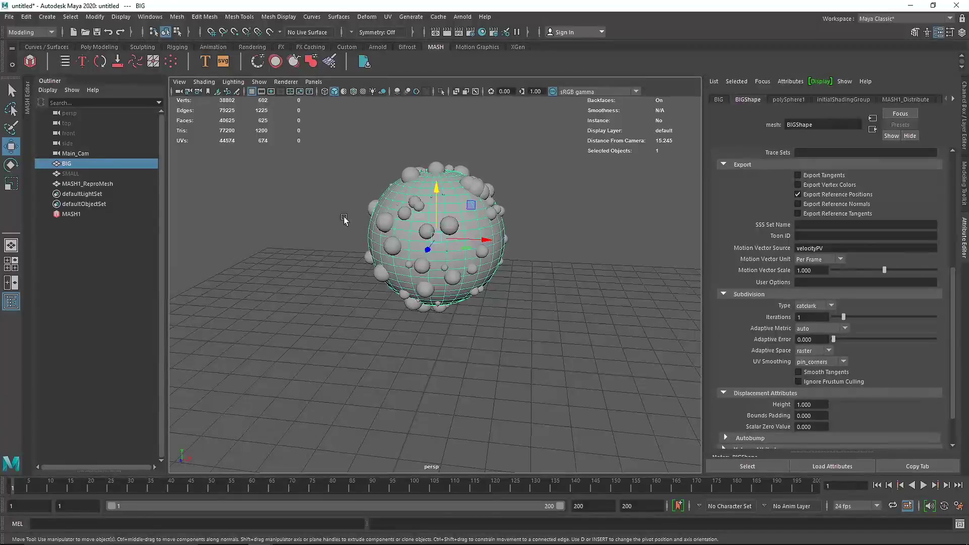
click(99, 47)
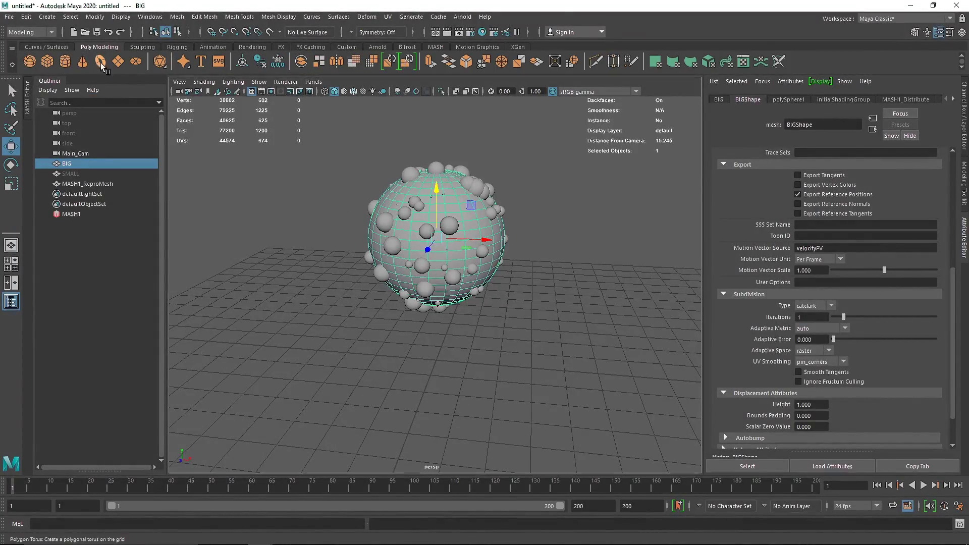
alt+right_drag(555, 353, 482, 343)
alt+drag(482, 343, 620, 387)
key(r)
alt+right_drag(619, 387, 565, 373)
drag(430, 318, 518, 351)
click(252, 91)
alt+right_drag(439, 331, 429, 317)
drag(431, 314, 493, 338)
alt+right_drag(493, 337, 490, 325)
Step: Set the plane's Subdivisions Width and Subdivisions Height to 1
click(964, 131)
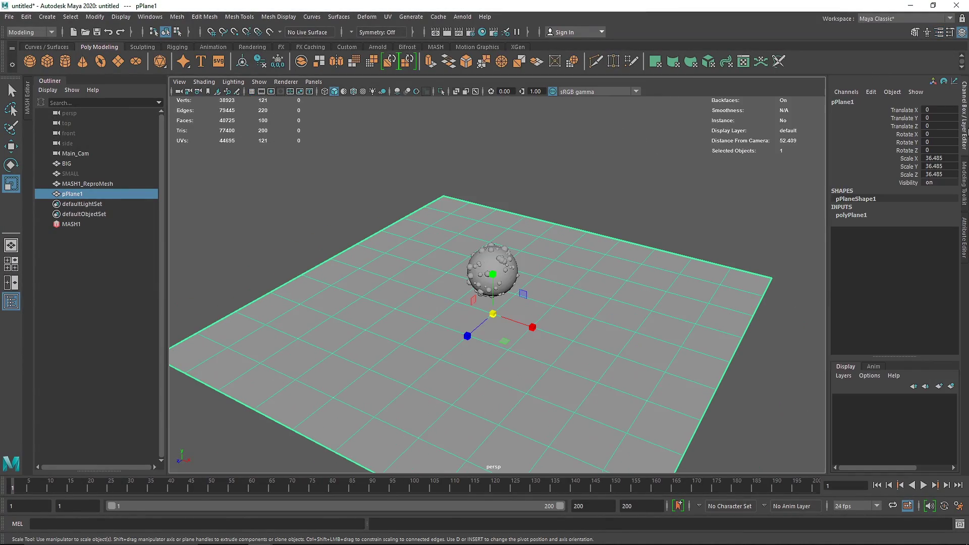
click(858, 216)
click(927, 239)
text(1)
click(933, 245)
text(1)
key(Return)
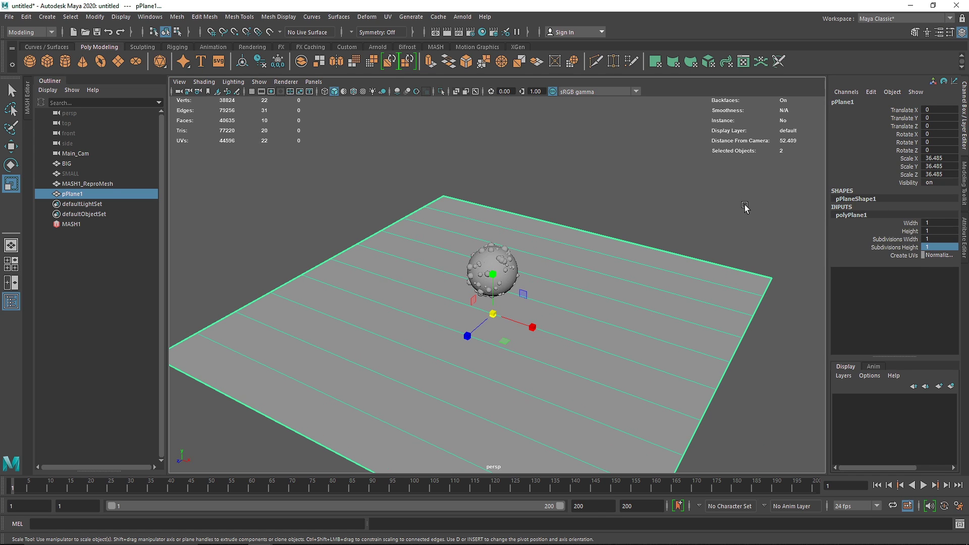
click(746, 204)
Step: Extrude the plane's edge behind the sphere straight up to form a tall back wall
click(599, 260)
alt+drag(572, 265, 561, 210)
right_drag(561, 210, 566, 163)
alt+drag(530, 211, 507, 193)
click(610, 228)
alt+right_drag(605, 288, 586, 283)
alt+middle_drag(642, 282, 585, 277)
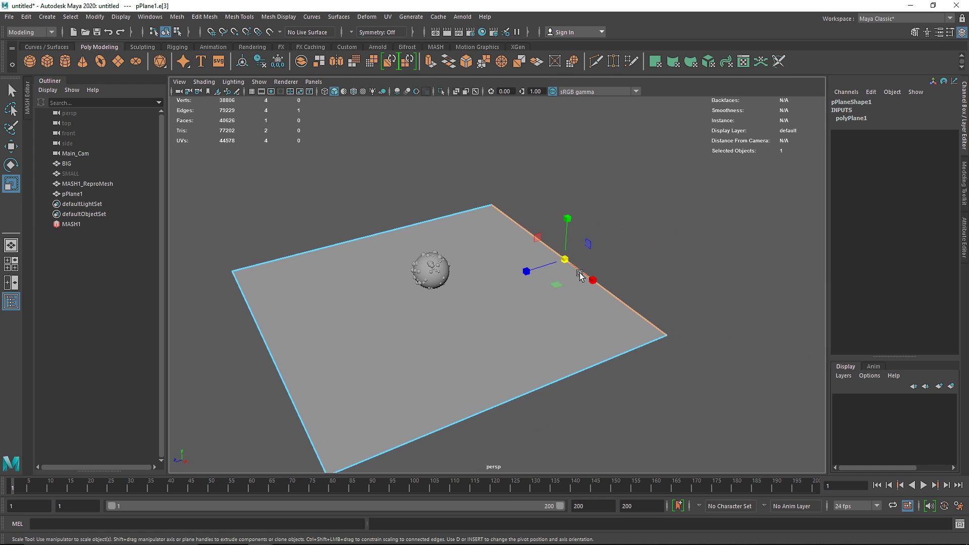
click(433, 63)
drag(565, 223, 583, 29)
Step: Extrude the wall's upper edge backward to form a horizontal ledge
alt+middle_drag(640, 168, 490, 279)
key(g)
drag(438, 225, 537, 197)
drag(563, 162, 565, 146)
Step: Bevel the two fold edges at the wall's base and top with 12 segments
click(473, 231)
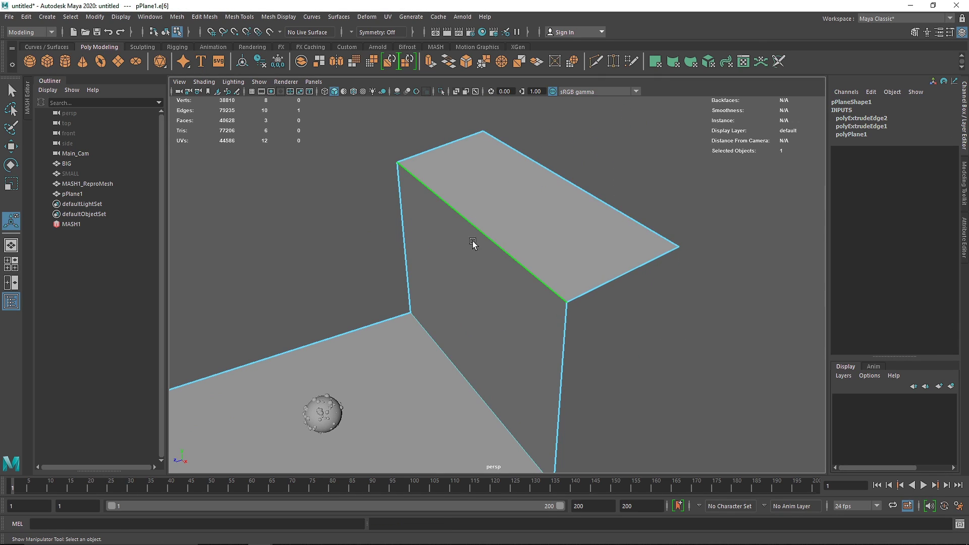
shift+click(460, 358)
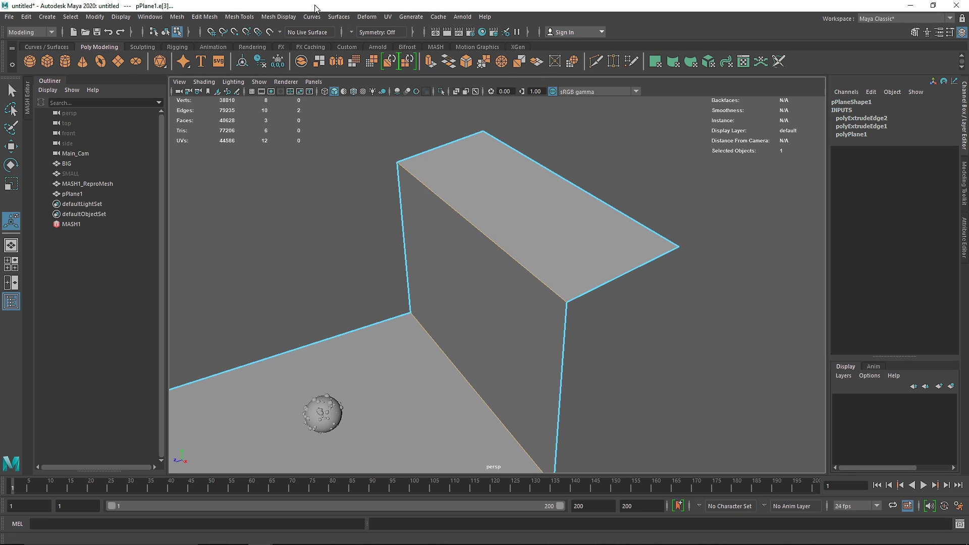
click(465, 63)
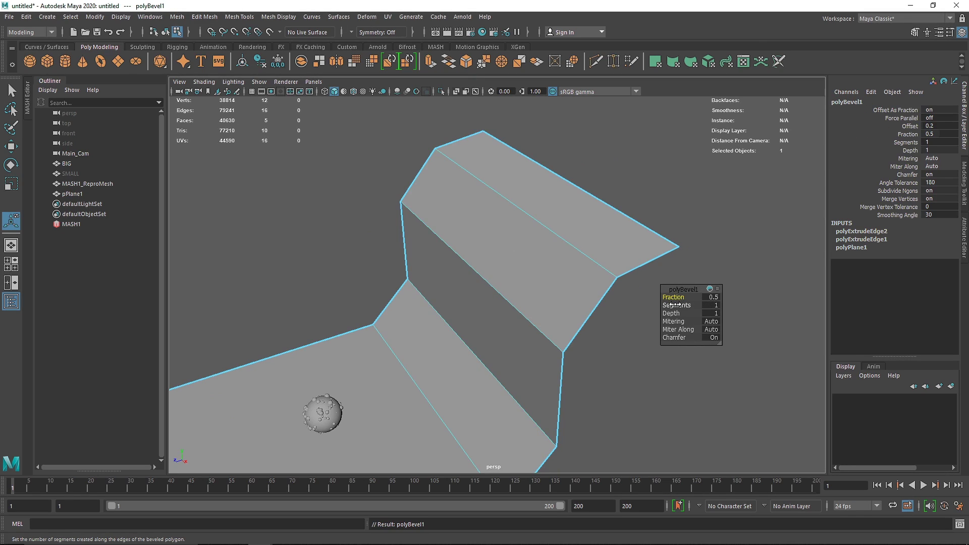
drag(675, 305, 788, 313)
alt+drag(472, 309, 470, 283)
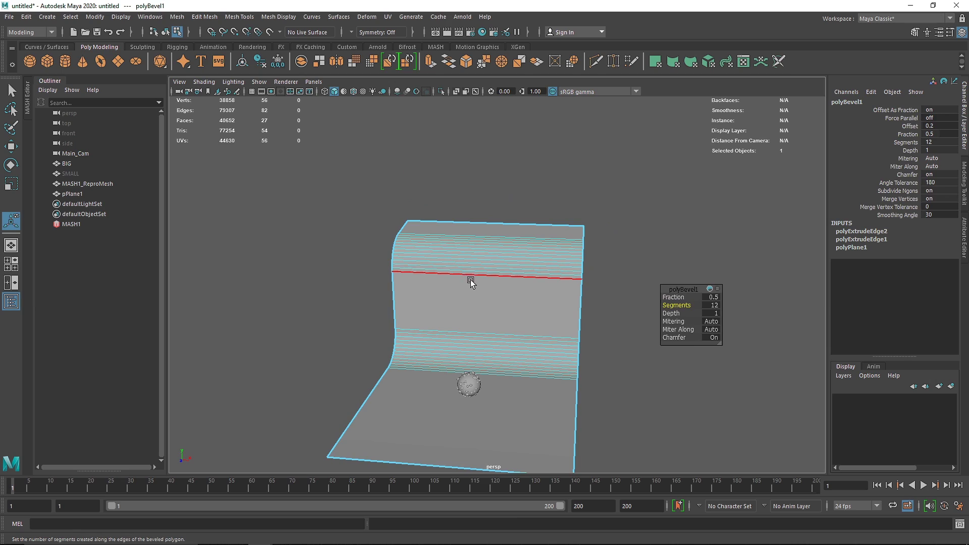
Step: Widen the backdrop to a Scale X of about 74.7 and move it to about -11.5 in Z
right_drag(470, 281, 506, 257)
alt+drag(374, 302, 419, 315)
key(r)
drag(539, 414, 588, 415)
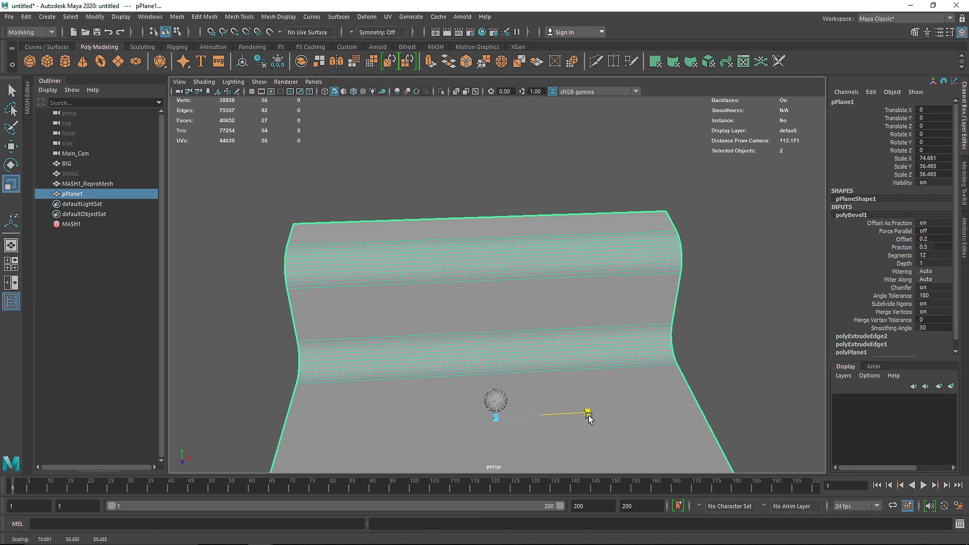
alt+drag(505, 353, 467, 299)
key(w)
drag(371, 355, 437, 329)
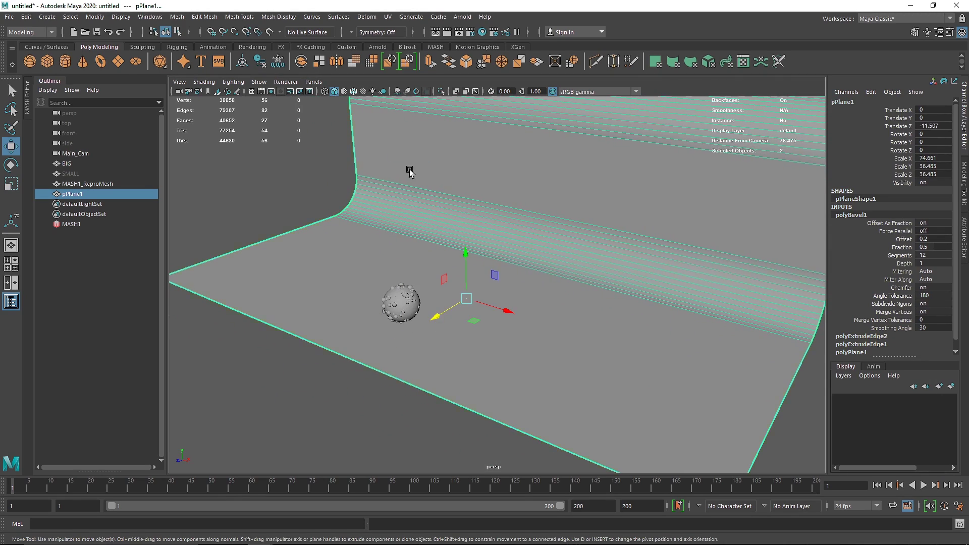
Step: Extend the backdrop floor forward by moving its front edge out past the scene camera
right_drag(411, 162, 411, 133)
scroll(406, 307, down, 5)
click(415, 324)
alt+drag(419, 328, 142, 333)
right_drag(355, 268, 474, 201)
alt+drag(323, 252, 399, 202)
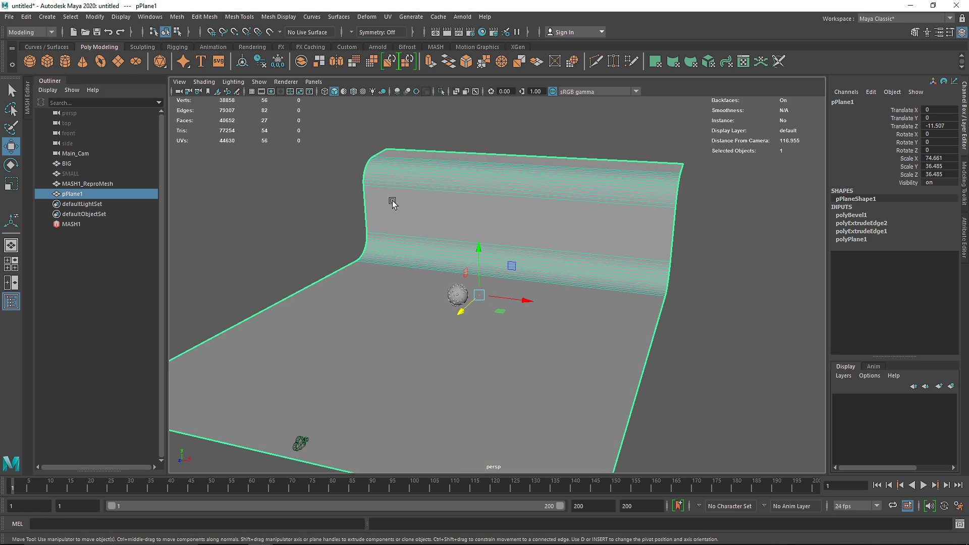
click(243, 224)
Step: Create a cylinder under the sphere, scaled to about 1.6 in X and Z and 0.53 in Y, and raised to about 0.67
alt+right_drag(255, 222, 672, 367)
alt+drag(396, 351, 417, 334)
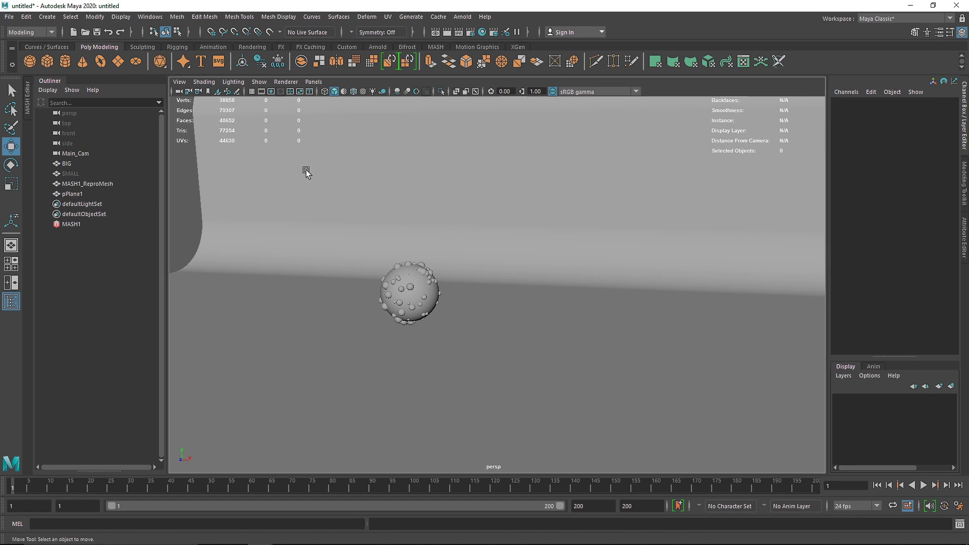
click(65, 62)
alt+right_drag(404, 325, 651, 404)
alt+middle_drag(333, 421, 393, 318)
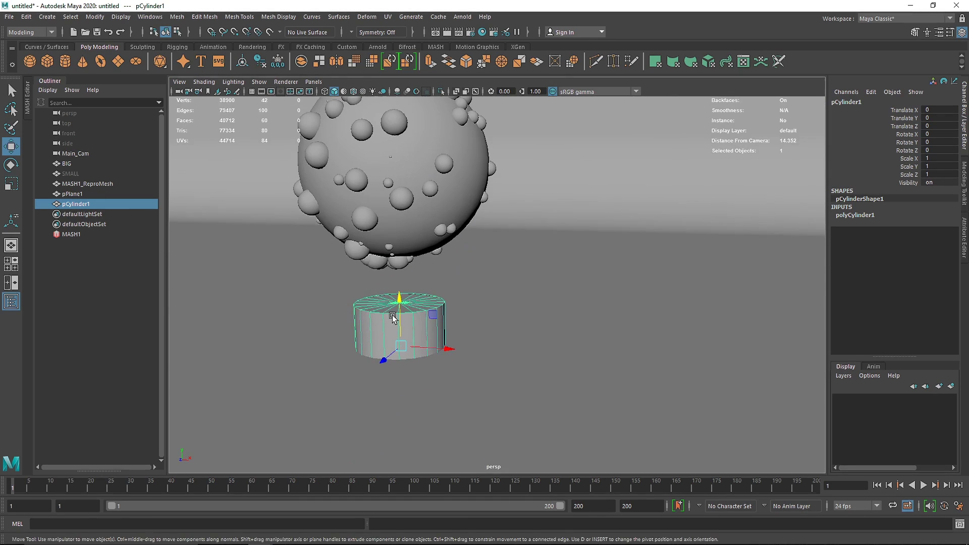
key(r)
drag(401, 347, 398, 323)
key(w)
key(r)
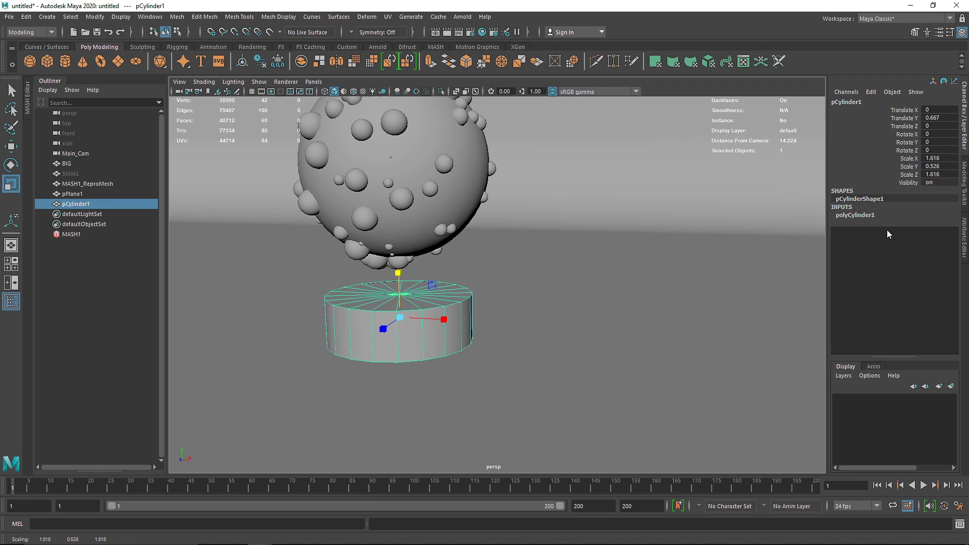
Step: Set the cylinder's Subdivisions Axis to 12 and Subdivisions Caps to 0
click(865, 215)
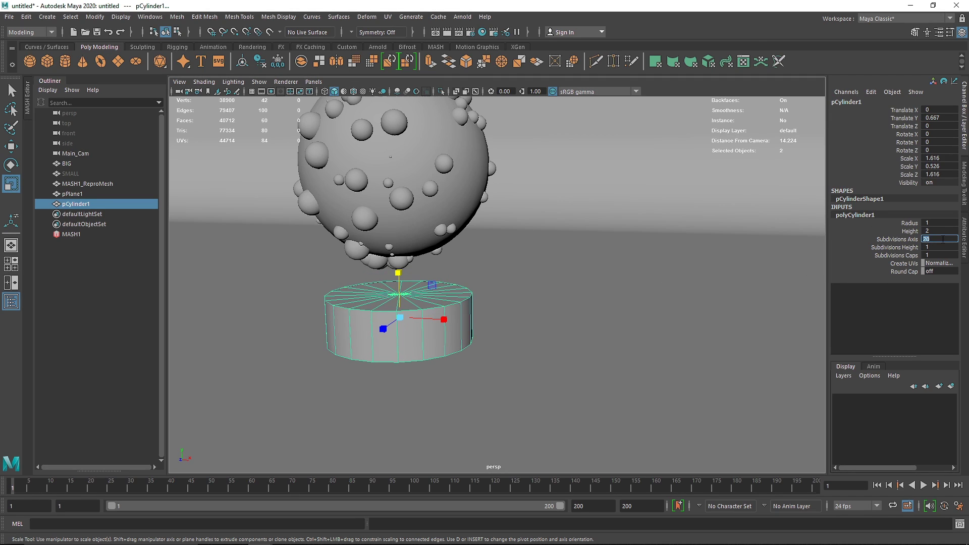
click(941, 256)
text(0)
key(Return)
Step: Bevel the cylinder's top face with 12 segments
right_drag(426, 314, 423, 285)
click(407, 294)
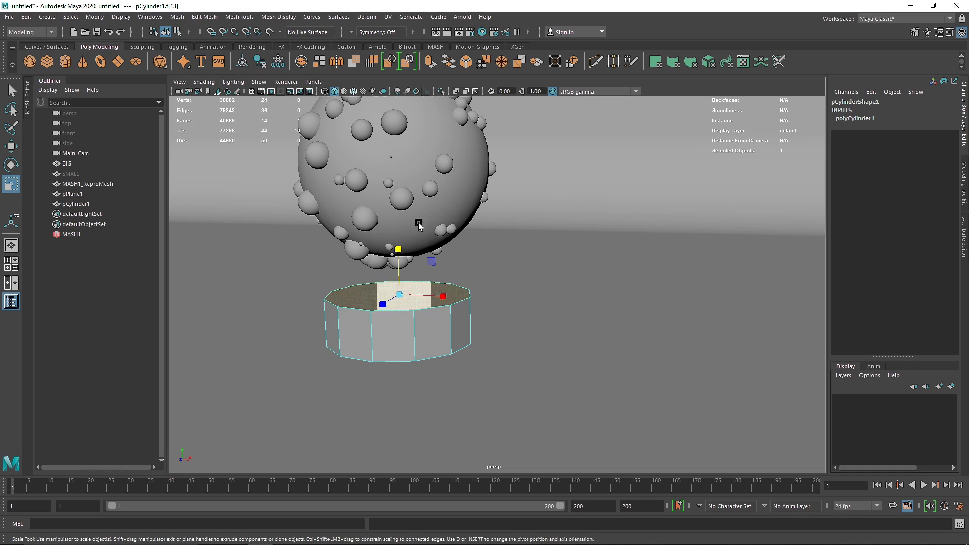
click(465, 64)
drag(676, 305, 880, 308)
right_drag(367, 284, 411, 247)
alt+drag(406, 347, 403, 342)
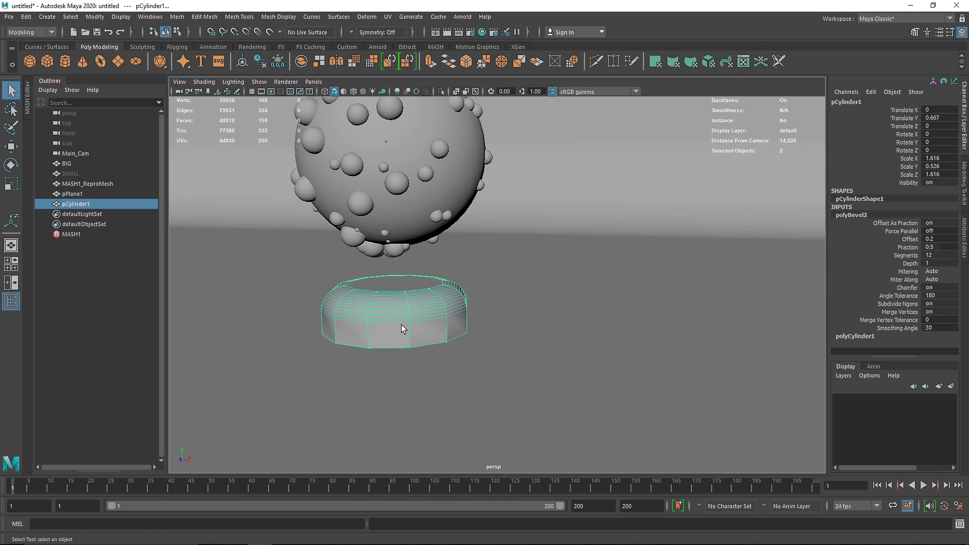
Step: Scale the cylinder up uniformly to about 3.1 in X and Z, and turn on its smooth mesh preview
key(r)
drag(397, 306, 493, 309)
key(3)
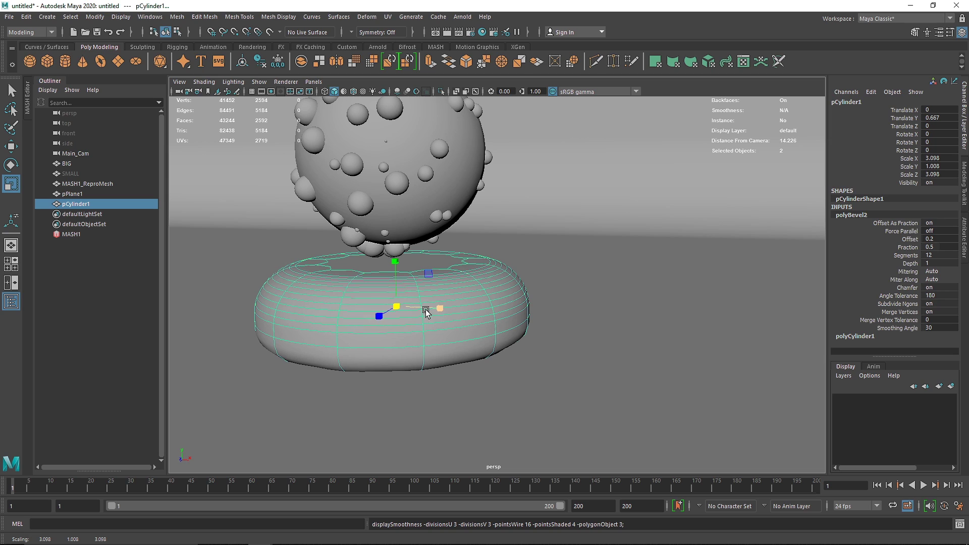
Step: Delete the bottom face of the cylinder
alt+drag(417, 346, 428, 231)
right_drag(427, 230, 432, 269)
alt+drag(432, 269, 444, 240)
alt+middle_drag(444, 241, 486, 271)
click(480, 191)
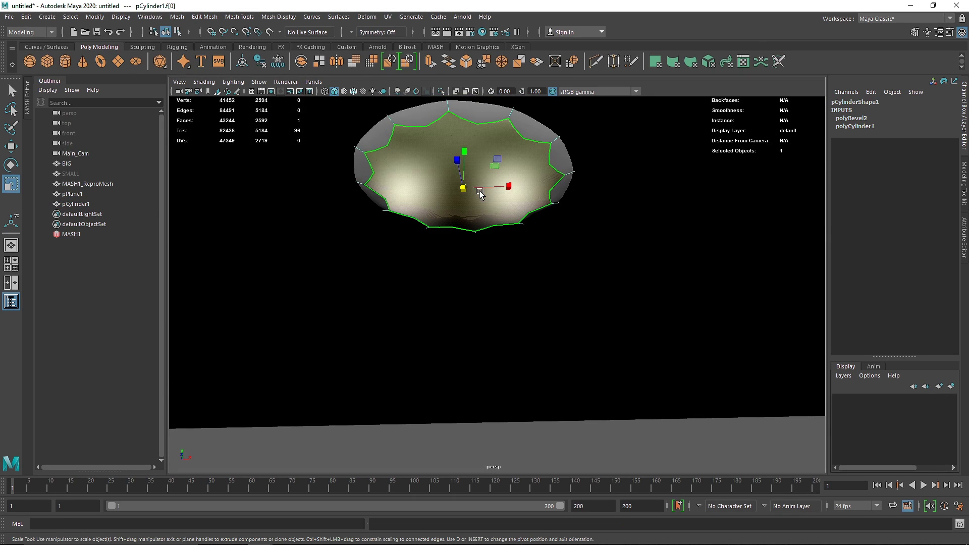
key(Delete)
Step: Scale the cylinder up uniformly to about 4.1 in X and Z and 1.35 in Y
alt+drag(480, 193, 478, 323)
alt+middle_drag(479, 323, 504, 265)
alt+drag(503, 263, 501, 193)
alt+middle_drag(501, 193, 499, 245)
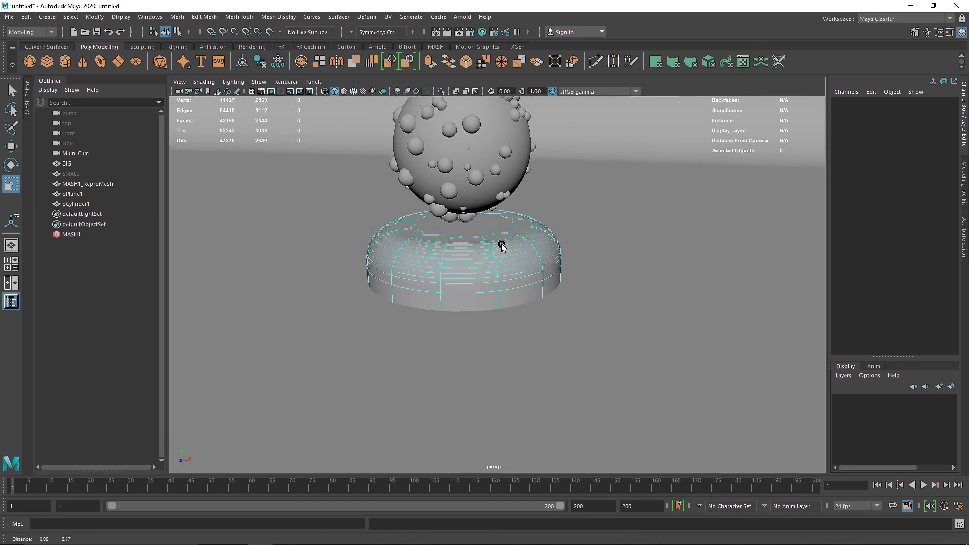
alt+right_drag(499, 244, 547, 270)
click(444, 235)
right_drag(579, 184, 581, 183)
drag(444, 238, 530, 243)
Step: Adjust the cylinder's height so its Translate Y is about 1.1
alt+drag(417, 253, 448, 230)
alt+middle_drag(449, 231, 451, 245)
key(w)
drag(478, 157, 471, 212)
alt+right_drag(523, 233, 477, 244)
alt+middle_drag(476, 244, 476, 295)
drag(477, 269, 480, 240)
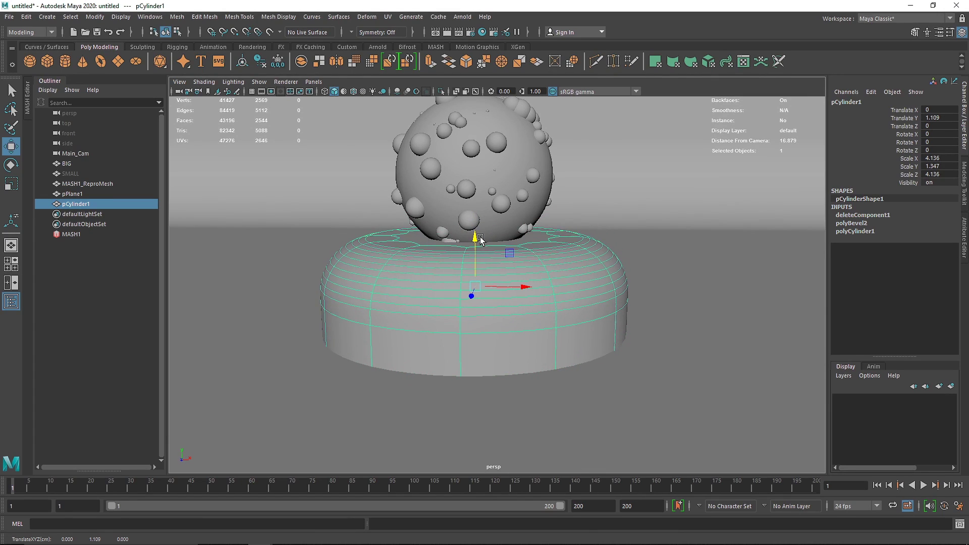
Step: Scale the BIG sphere to about 1.13 and raise it to a Translate Y of about 5.26
alt+middle_drag(479, 238, 475, 288)
click(499, 195)
click(510, 189)
drag(463, 169, 464, 137)
key(r)
drag(466, 185, 488, 184)
key(w)
drag(470, 144, 473, 132)
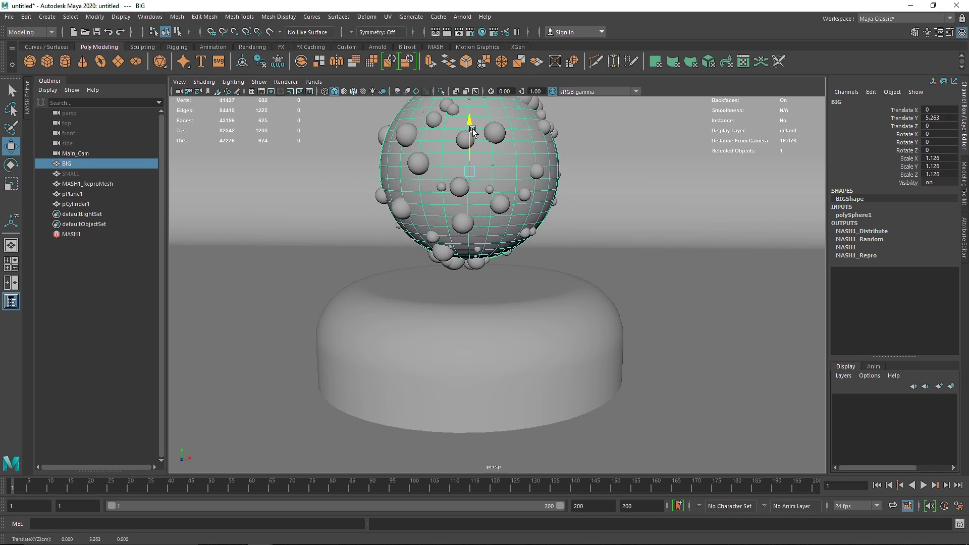
Step: Scale the cylinder base down uniformly to about the sphere's width and lower it onto the floor
click(469, 333)
key(r)
drag(469, 335, 391, 330)
key(w)
drag(470, 284, 472, 295)
Step: Lower the BIG sphere to a Translate Y of about 4.44, just above the cylinder base
click(511, 225)
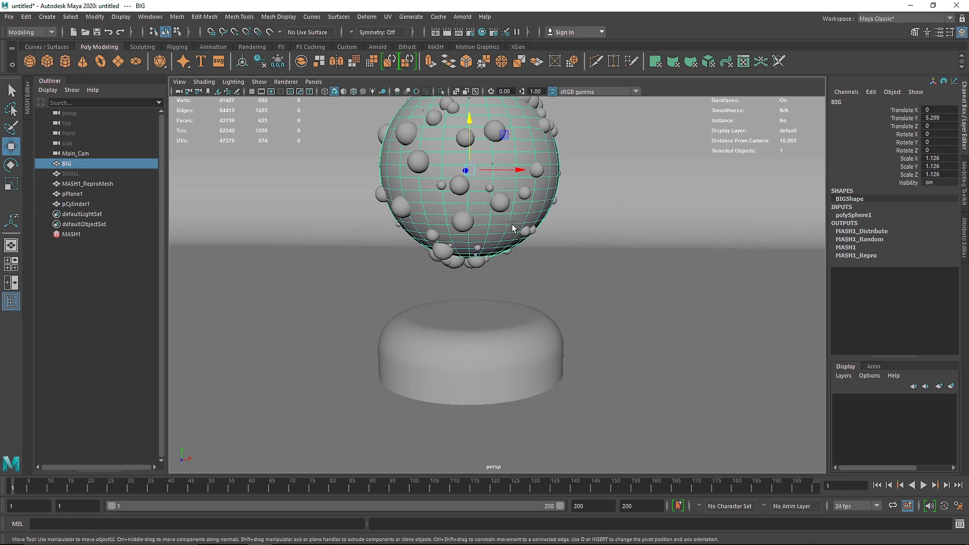
drag(470, 135, 471, 173)
mouse_move(458, 224)
alt+mouse_down()
mouse_move(456, 211)
mouse_move(450, 238)
alt+mouse_up()
alt+right_drag(444, 265, 362, 282)
alt+drag(362, 282, 409, 299)
alt+right_drag(409, 298, 575, 261)
alt+drag(364, 222, 474, 268)
alt+right_drag(473, 268, 268, 276)
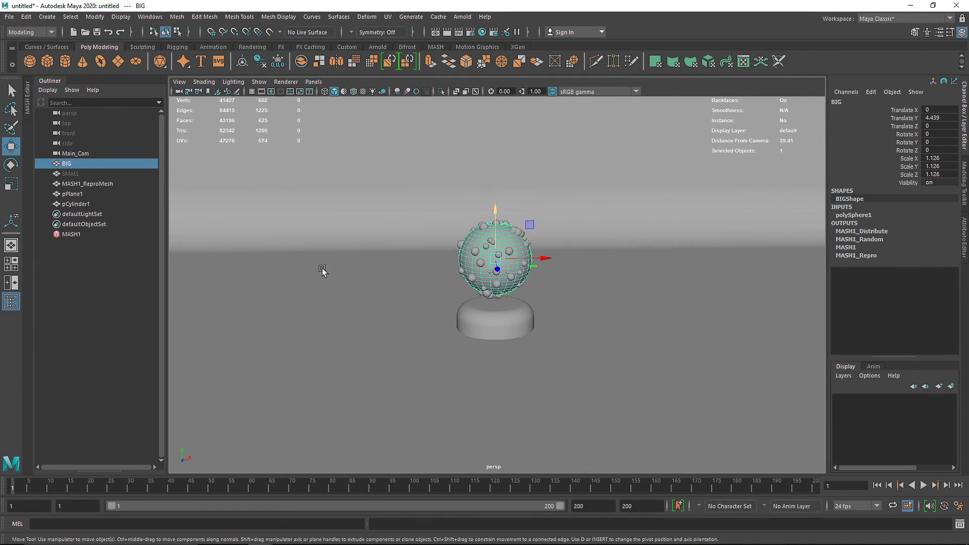
Step: Look through Main_Cam in the viewport and set the camera's Translate Y to 3
click(313, 81)
mouse_move(333, 93)
click(439, 93)
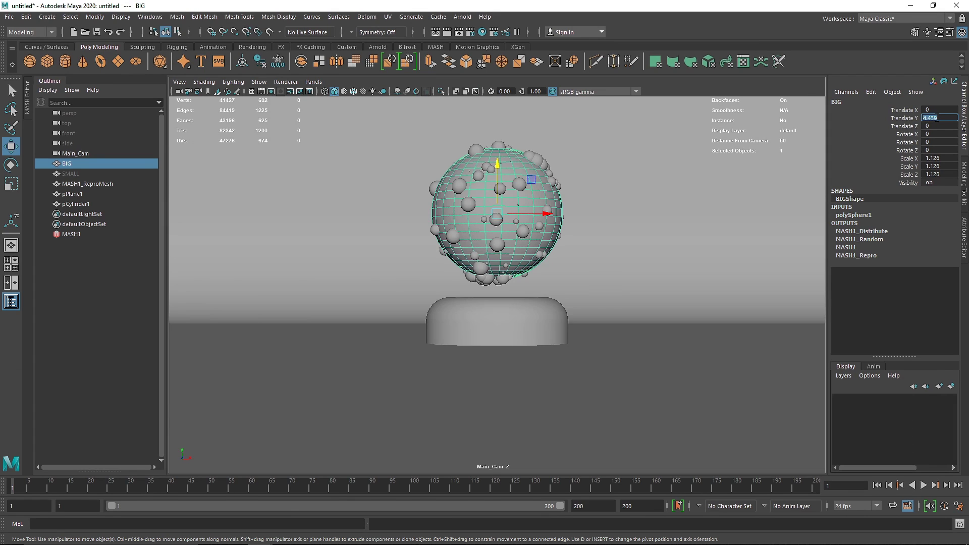
click(76, 154)
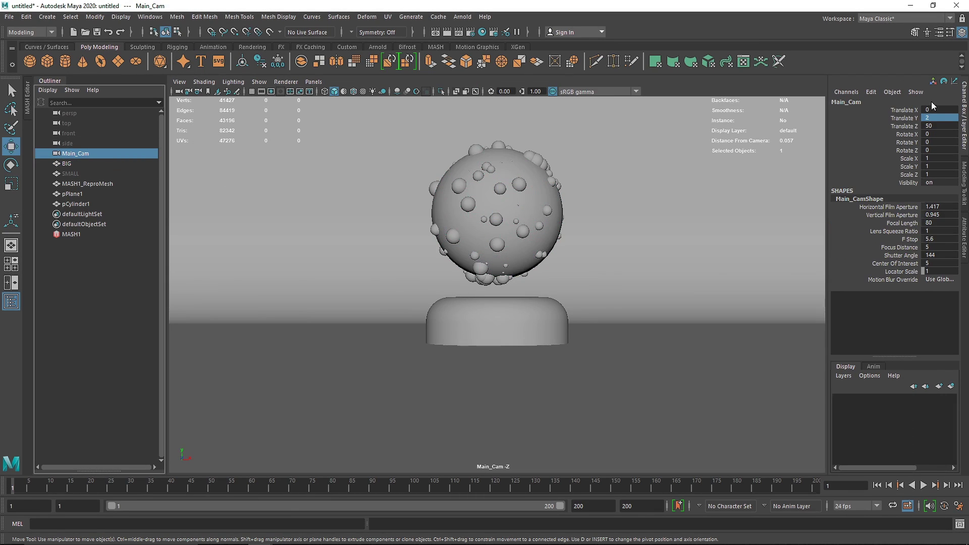
click(931, 121)
text(2)
key(Return)
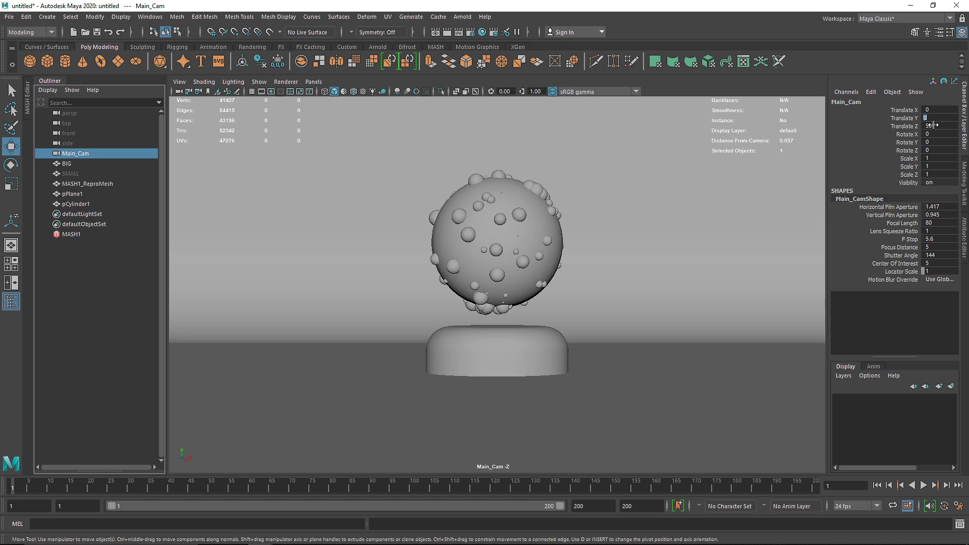
Step: Show the resolution gate around the camera view and set Main_Cam's Translate Z to 40 and Translate Y to 4
click(271, 91)
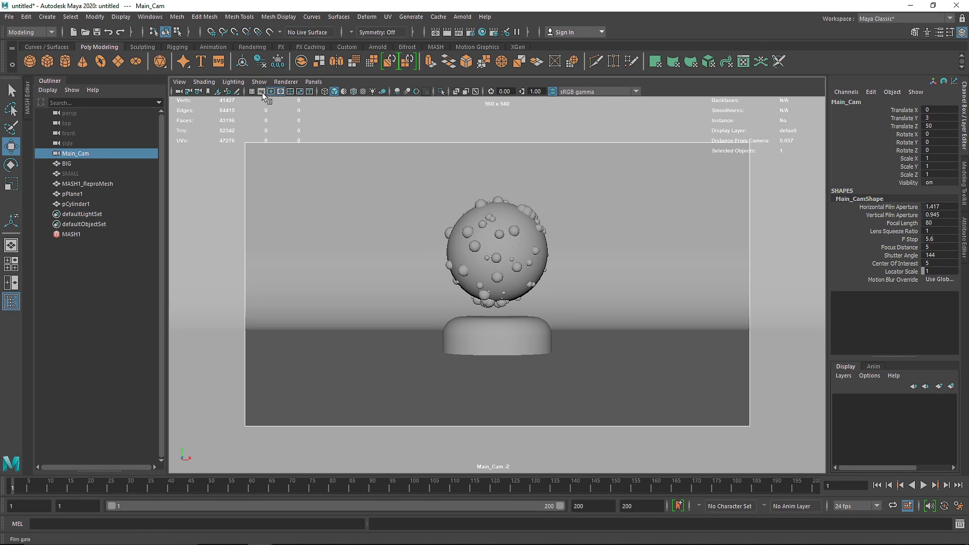
click(271, 92)
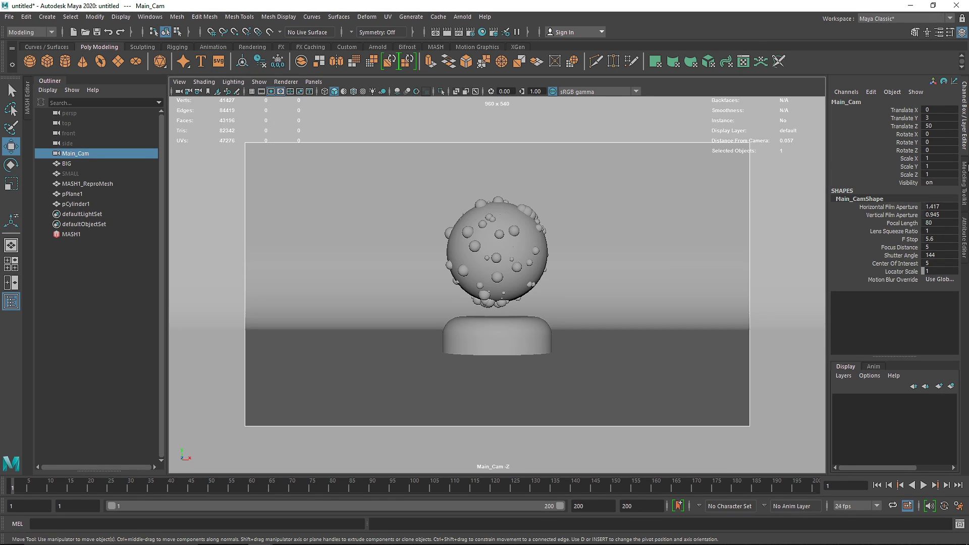
mouse_move(939, 129)
middle_down()
mouse_move(953, 128)
mouse_move(941, 125)
middle_up()
double_click(939, 117)
text(5)
key(Return)
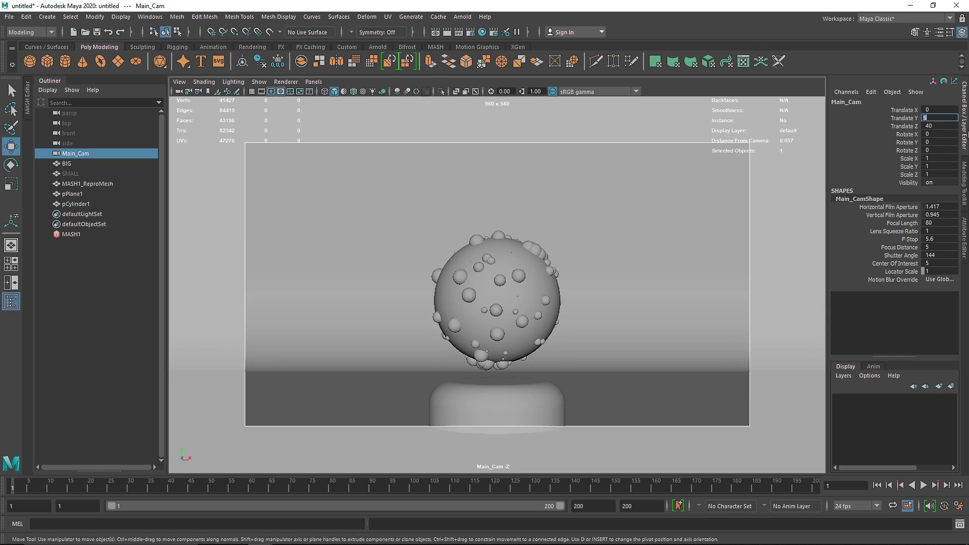
text(0)
key(Return)
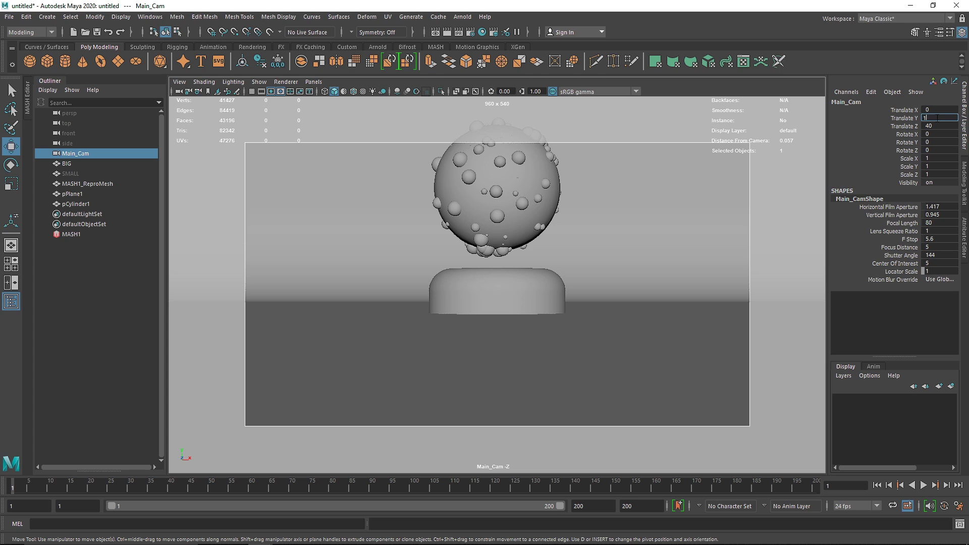
drag(940, 117, 915, 120)
text(4)
key(Return)
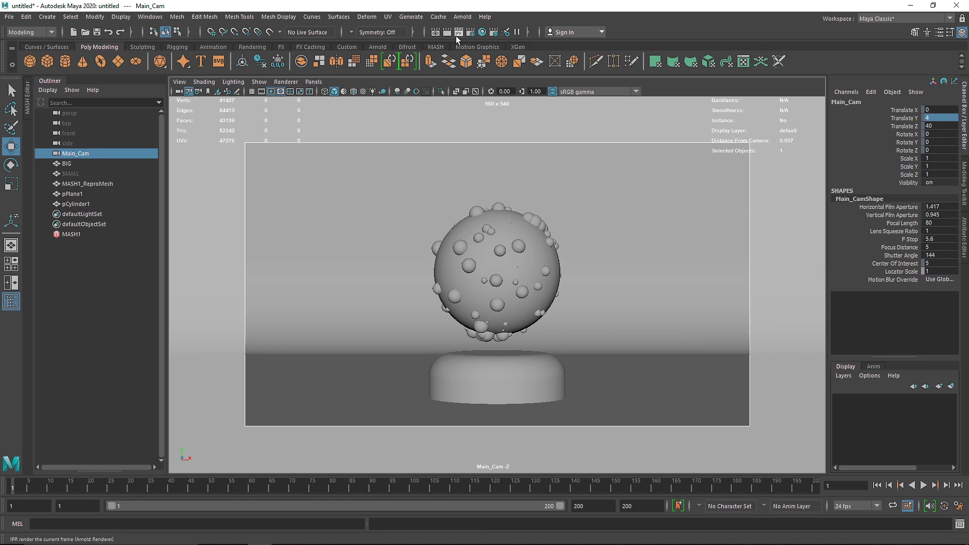
Step: In the render settings, choose the 1k_Square image size preset and make Main_Cam the renderable camera
click(469, 32)
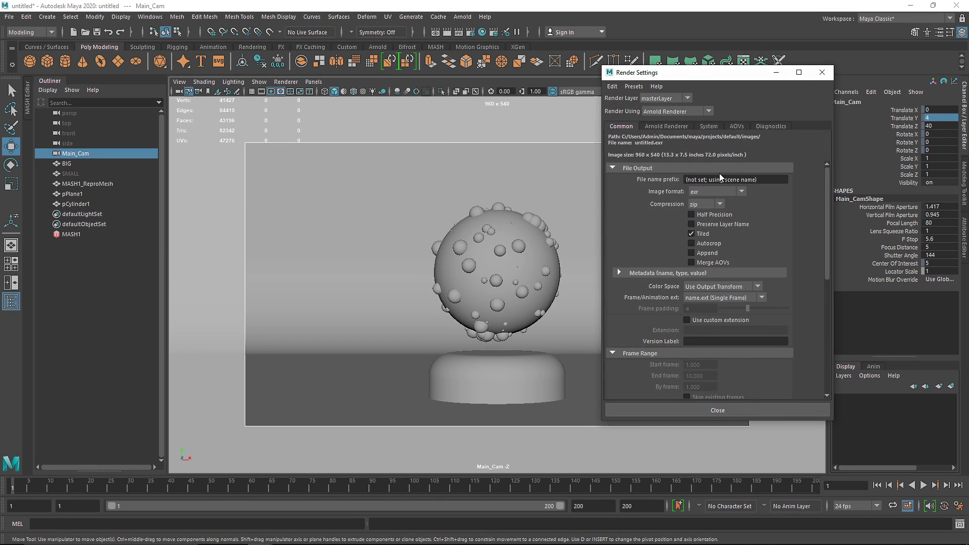
scroll(689, 275, down, 2)
click(721, 259)
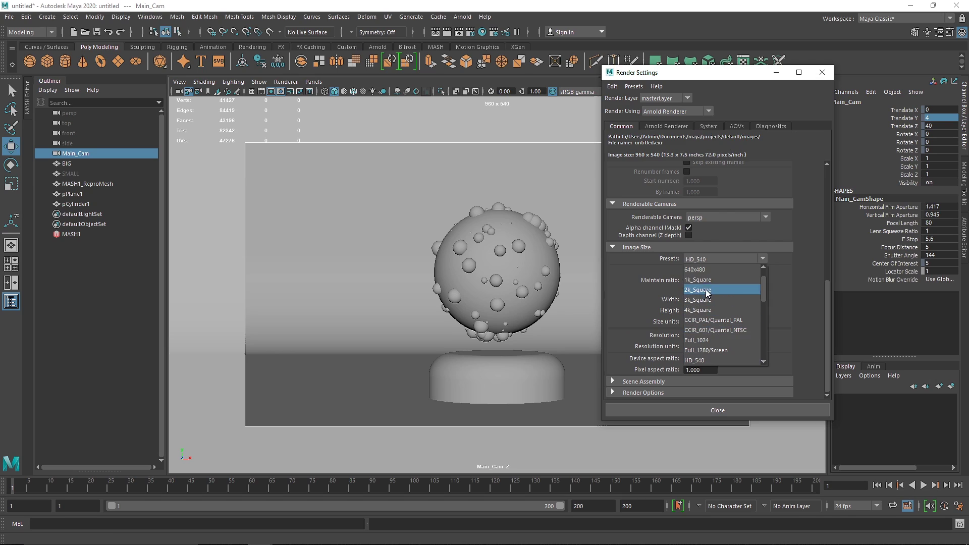
click(745, 281)
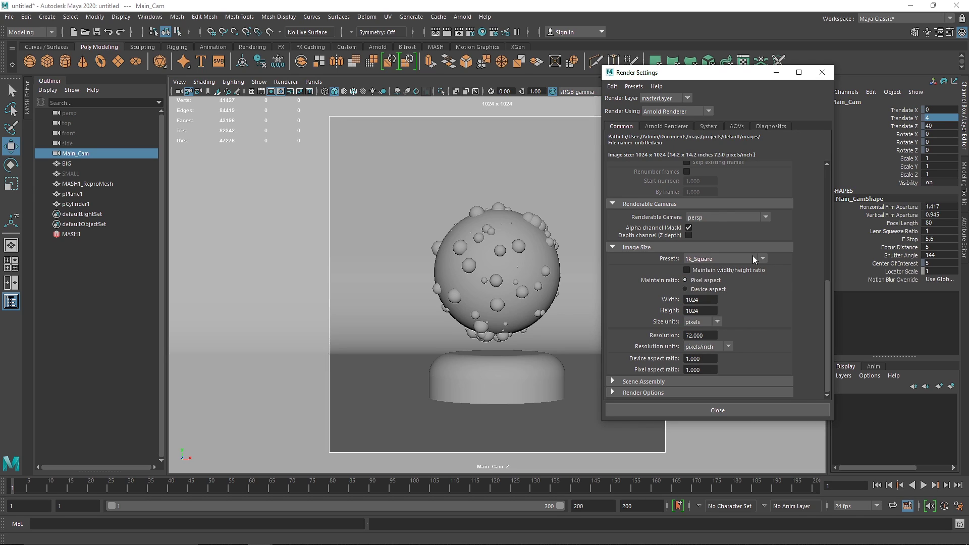
click(754, 259)
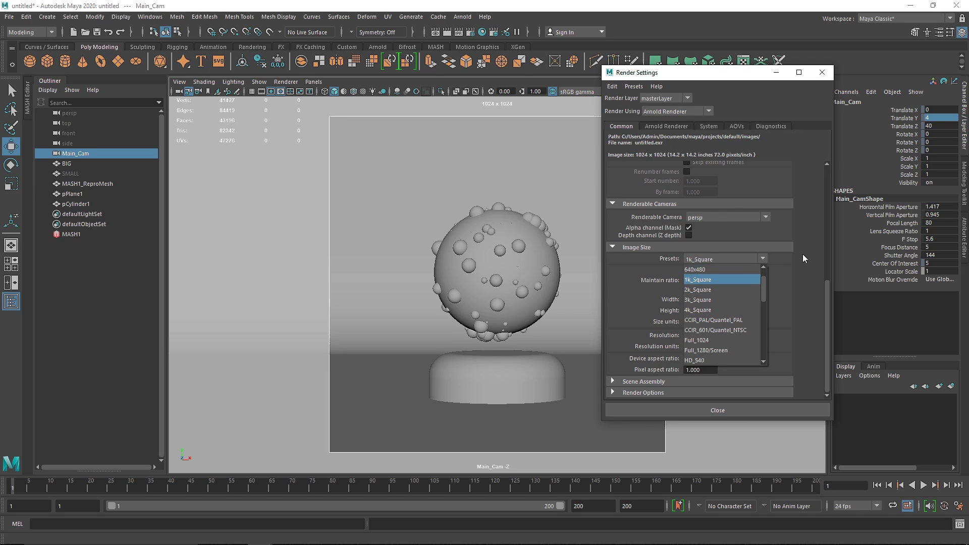
click(716, 280)
click(742, 217)
click(719, 243)
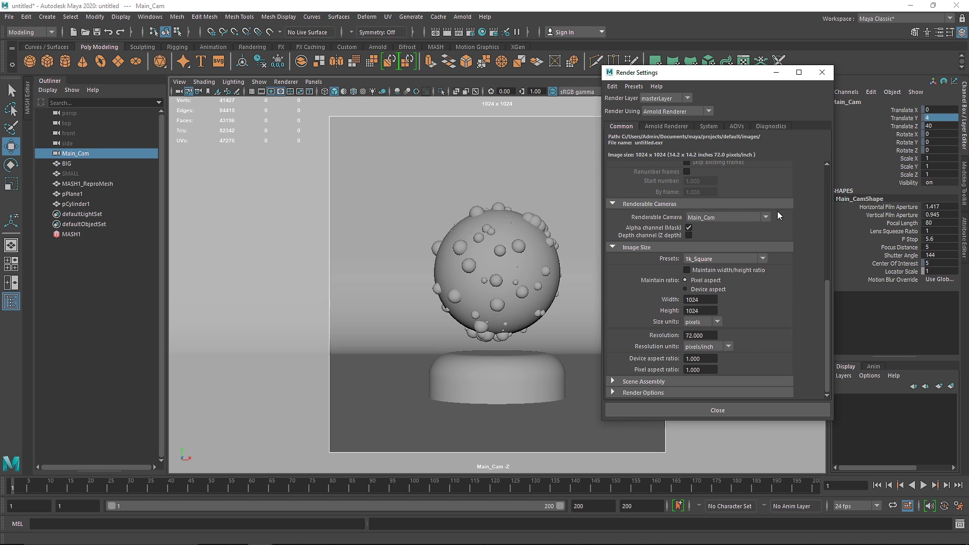
Step: Set the render output's image format to jpeg and its file name prefix to Flat Geoball
scroll(712, 227, up, 5)
click(714, 192)
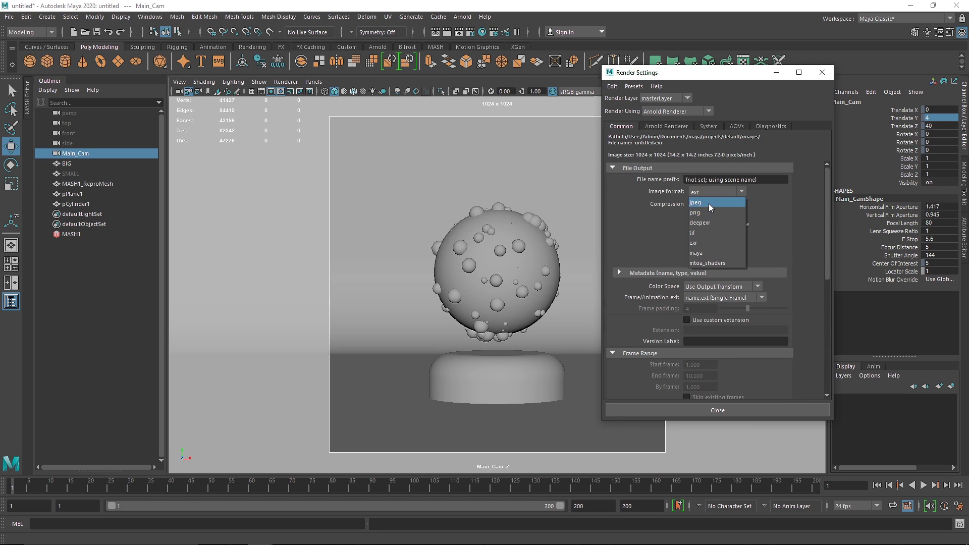
click(709, 203)
click(686, 181)
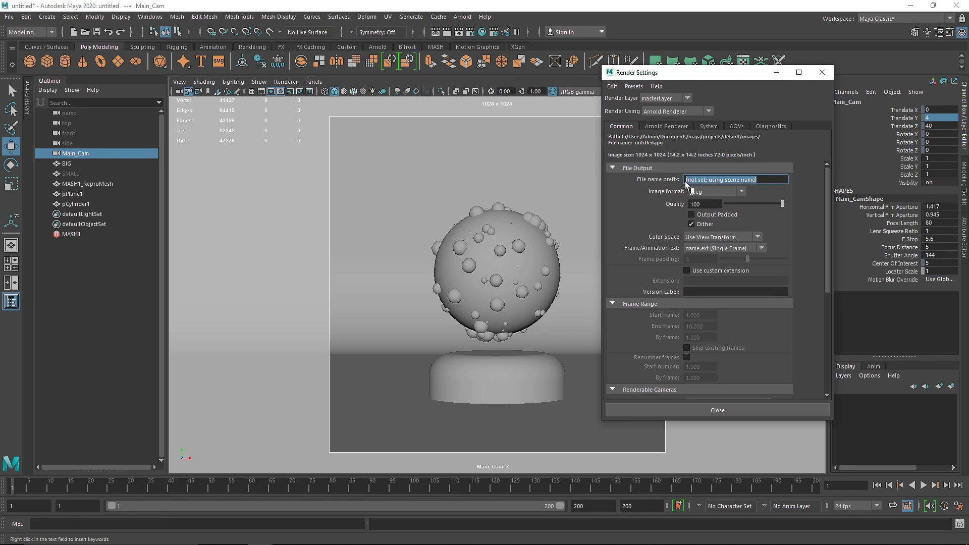
text(Flat Geoball)
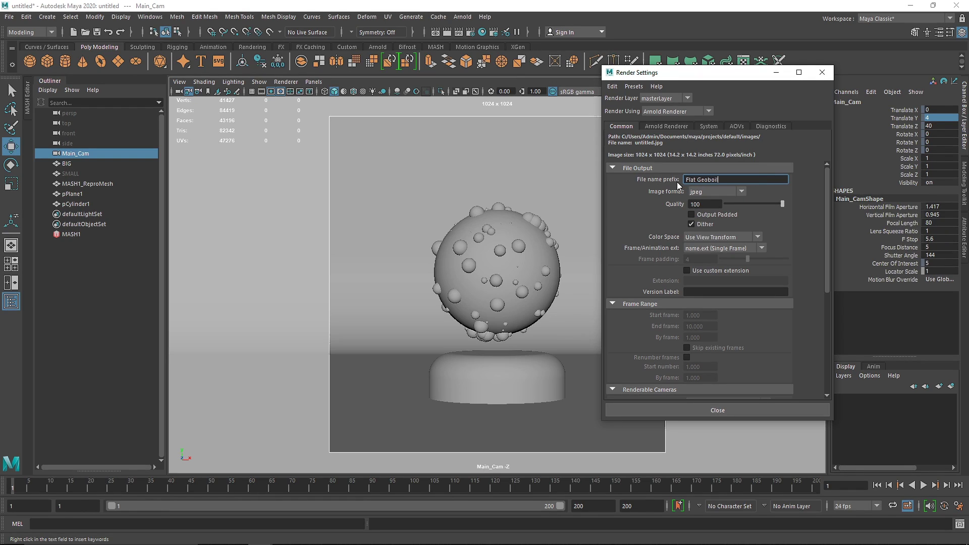
key(Return)
Step: Set Arnold sampling to Camera (AA) 6, Diffuse 4 and Specular 4, with Transmission, SSS and Volume Indirect at 0
click(666, 126)
click(705, 179)
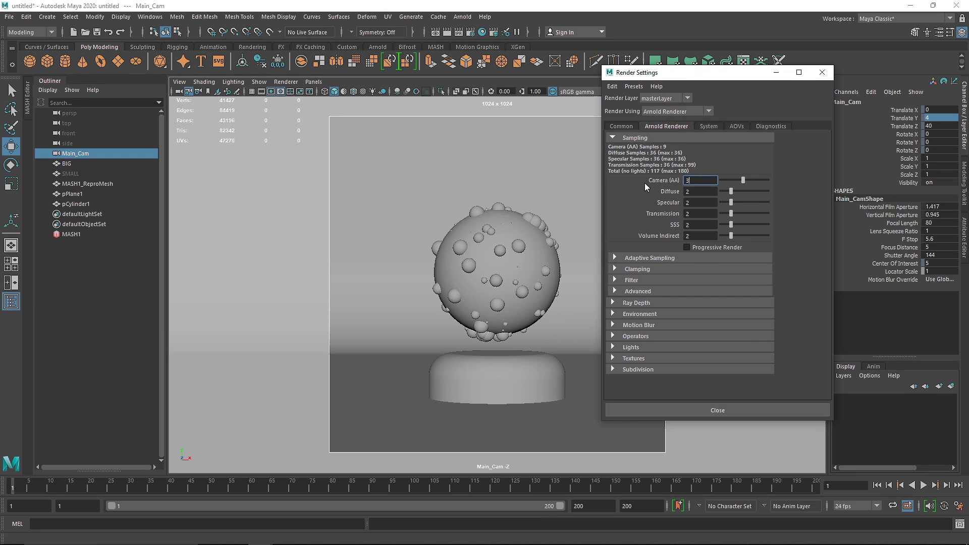
key(Return)
text(4)
drag(703, 191, 684, 201)
text(4)
key(Return)
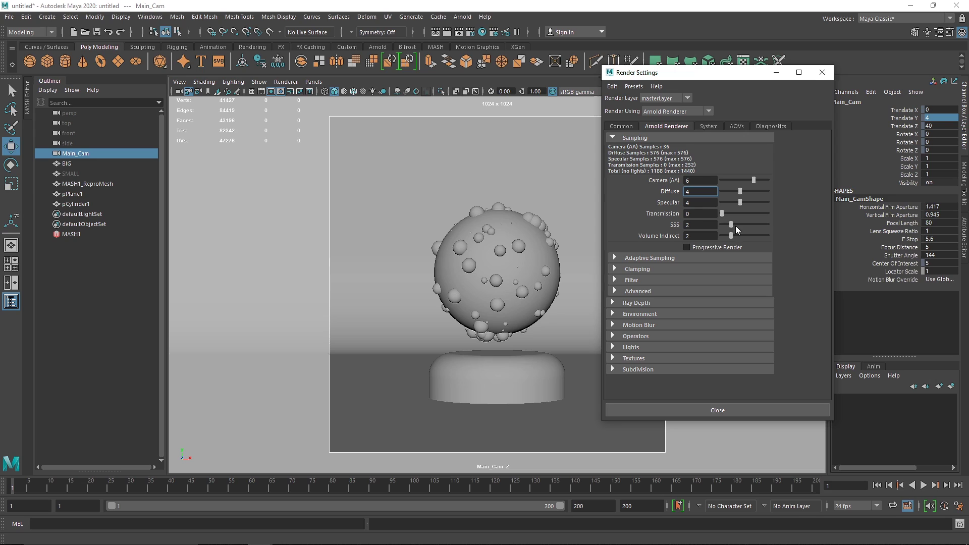
Step: Set the Arnold Ray Depth Total to 2 and close the render settings
click(634, 302)
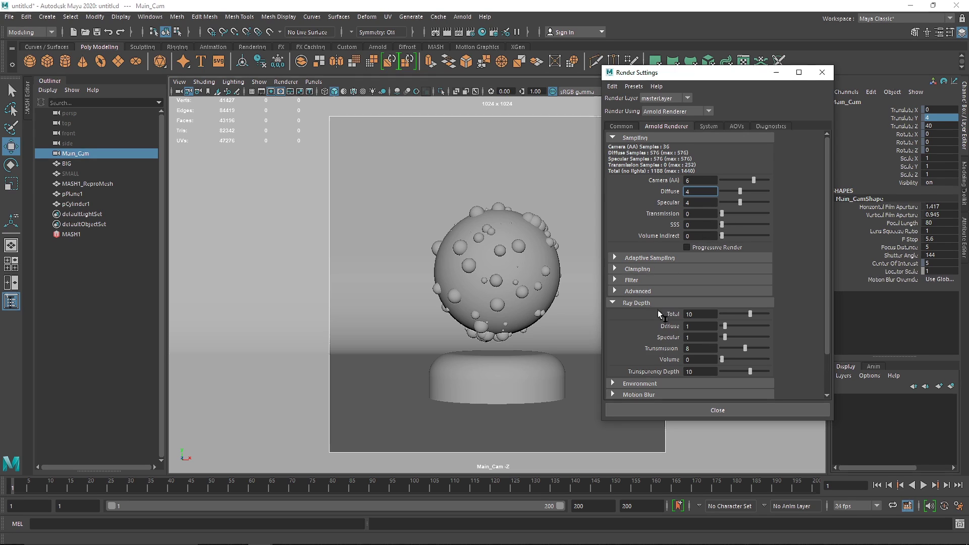
click(700, 314)
text(2)
key(Tab)
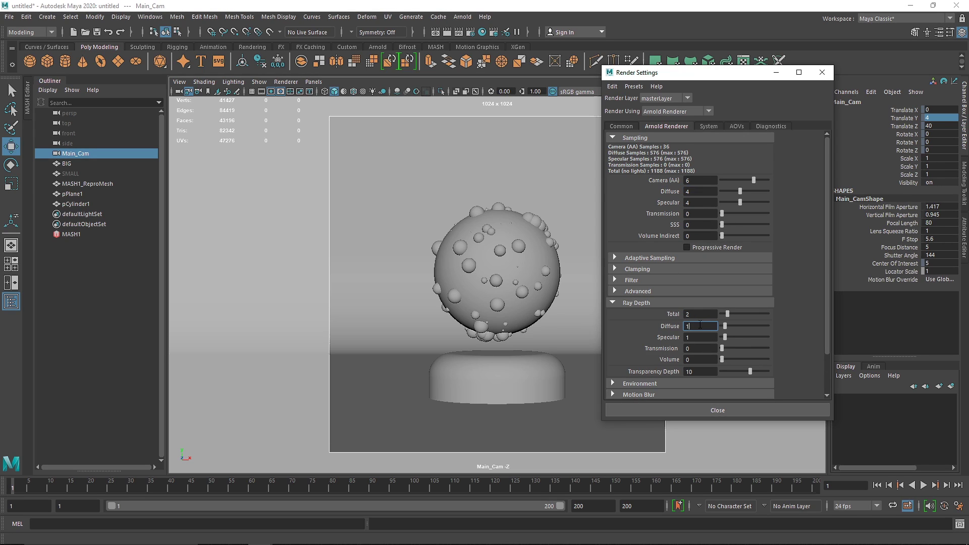
click(823, 73)
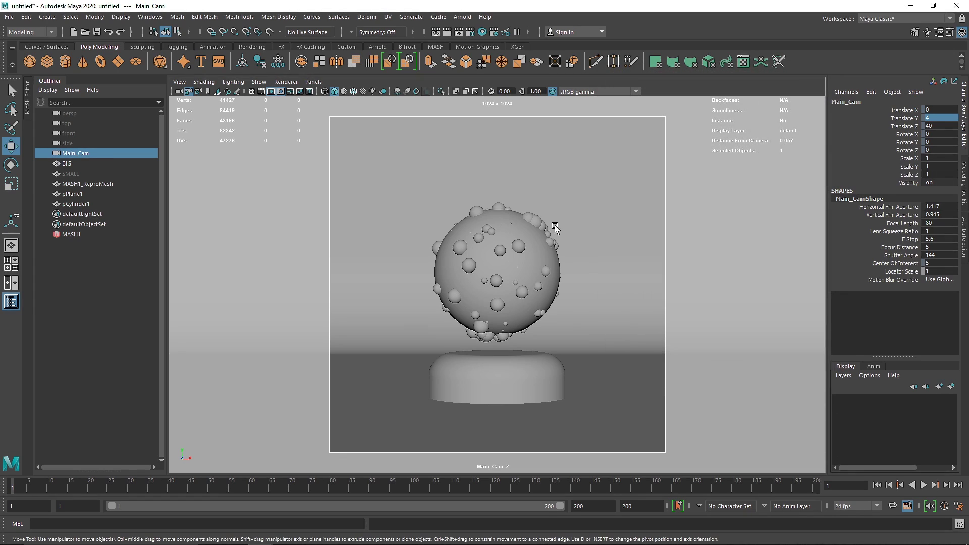
Step: Hide the Outliner, start a render in the Arnold RenderView, widen the viewport beside it and stop the render
click(520, 245)
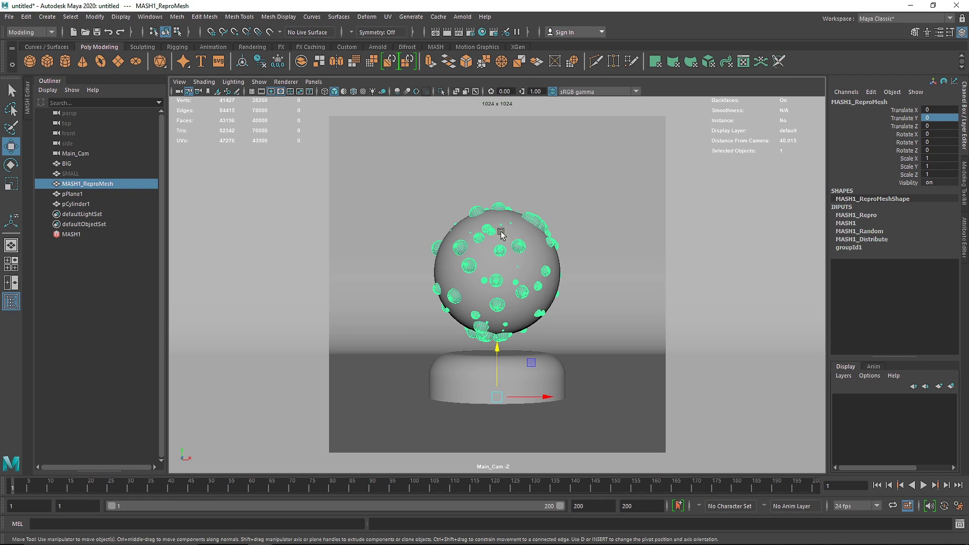
click(38, 82)
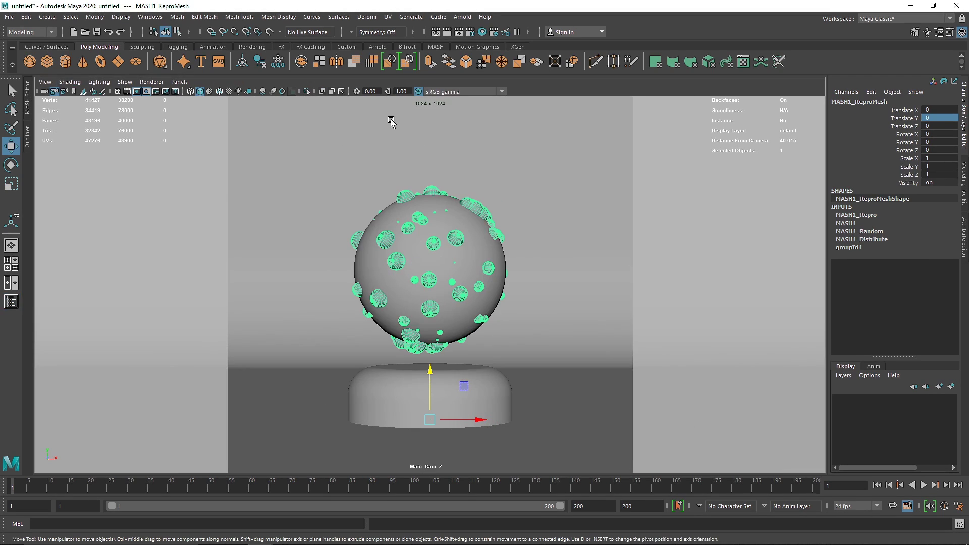
click(388, 47)
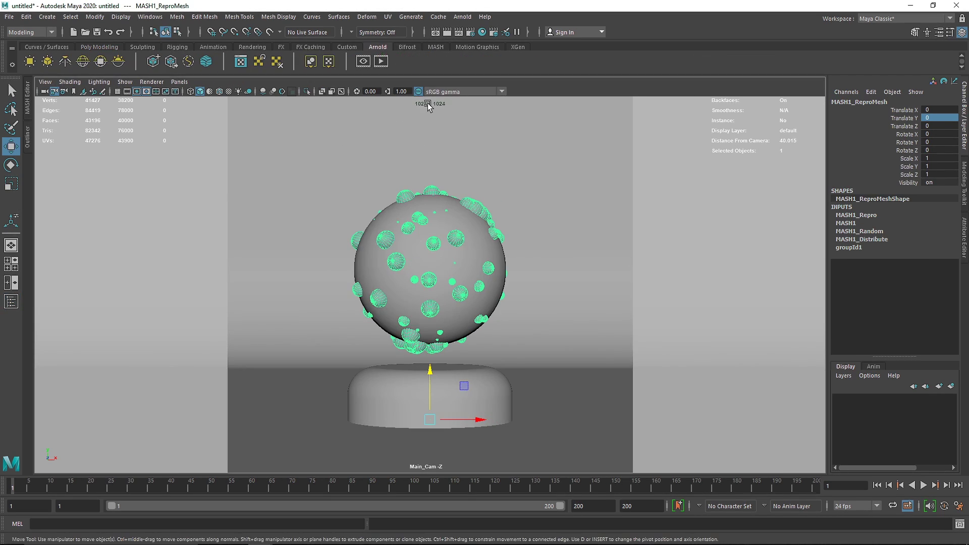
click(380, 61)
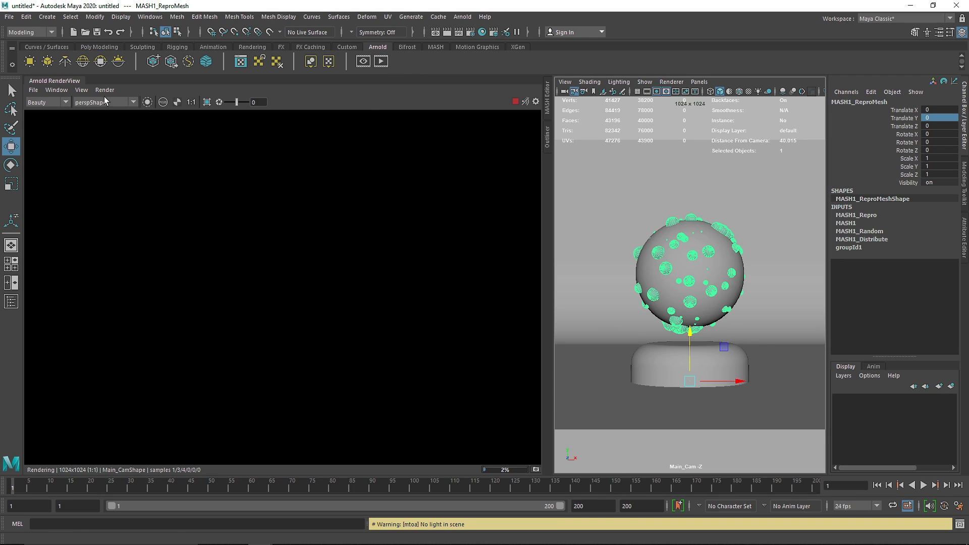
drag(555, 168, 348, 102)
click(345, 102)
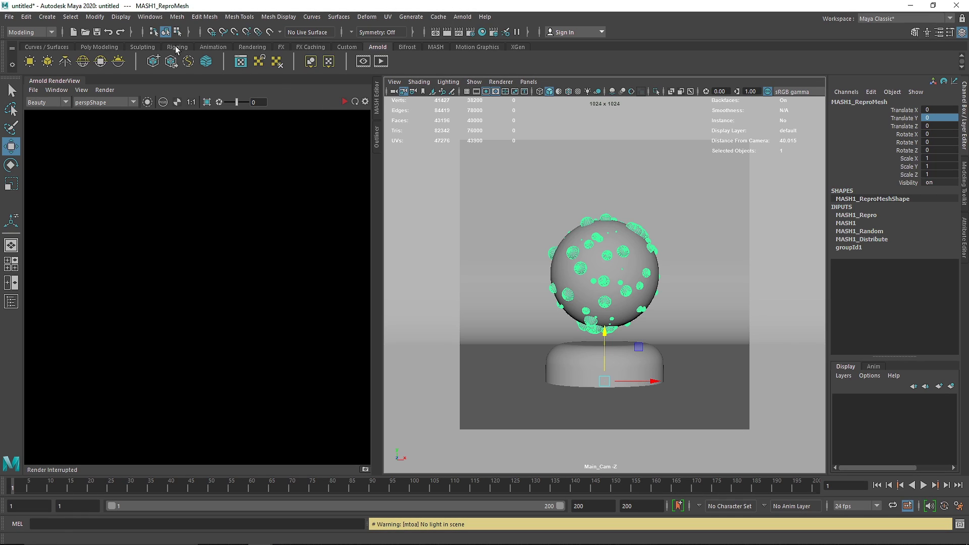
Step: Add a directional light beside the sphere at about X -4.2, Y 4.1, scale it to about 3.17, angle it toward the sphere and render
click(176, 47)
click(252, 47)
click(48, 61)
drag(616, 380, 546, 384)
key(ctrl+z)
drag(644, 381, 482, 256)
key(r)
key(e)
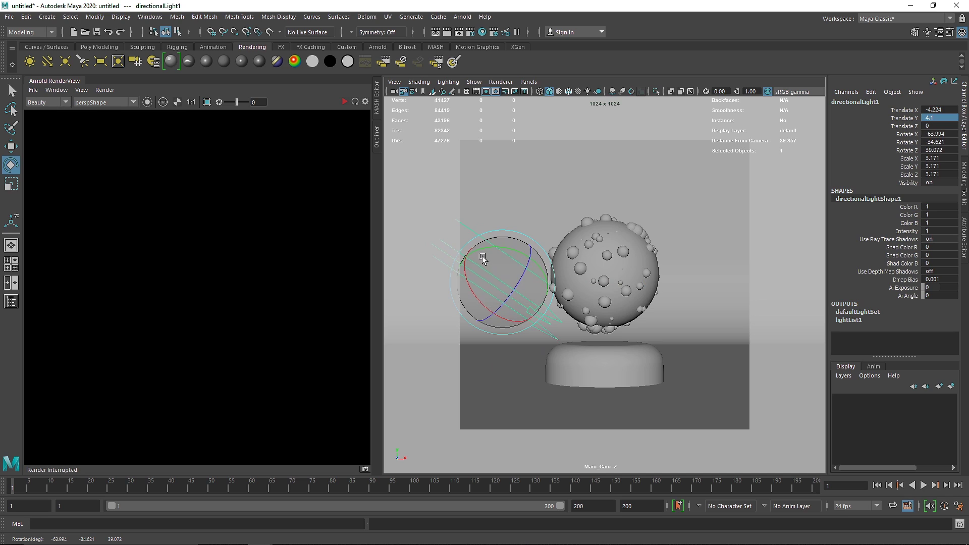
click(344, 101)
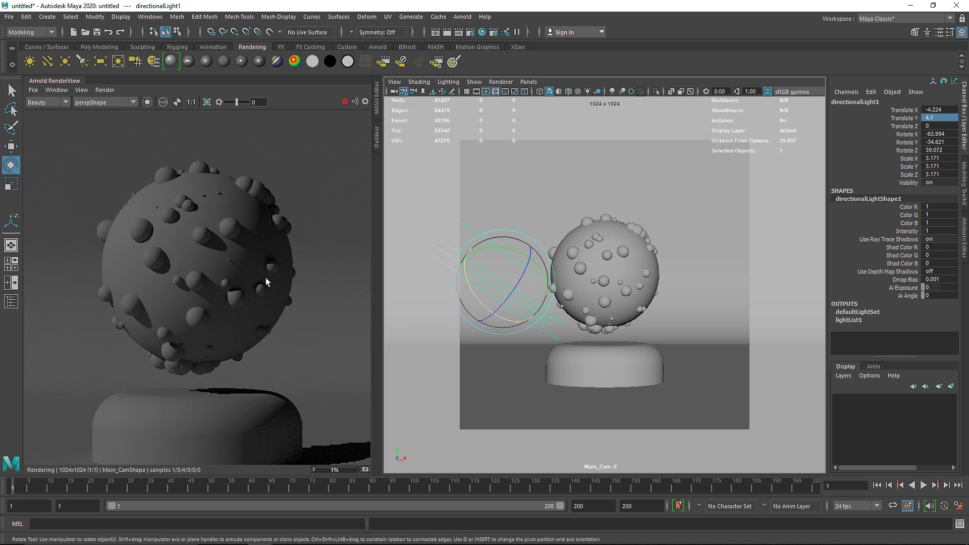
scroll(266, 278, down, 2)
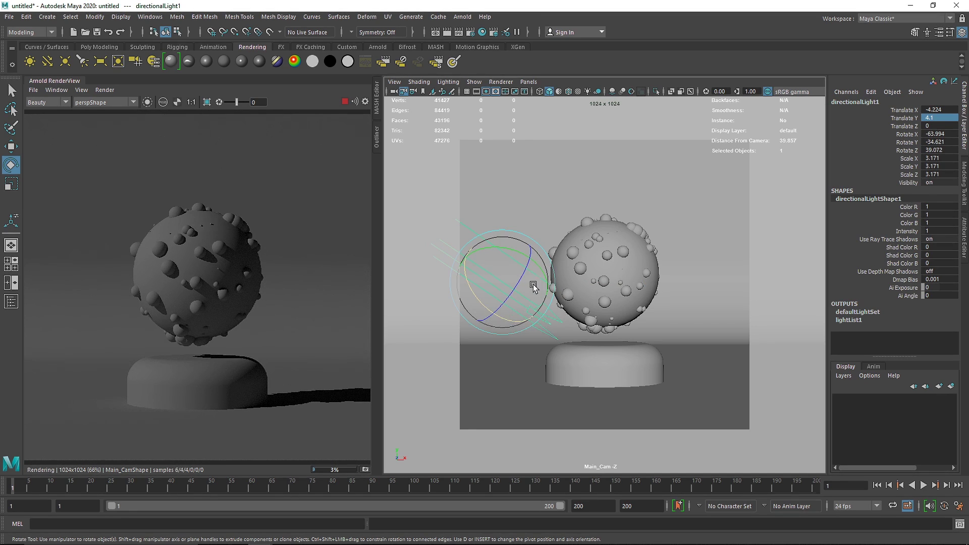
Step: Add an Arnold SkyDome light, widen the RenderView to fit the whole image, and stop the render
click(379, 45)
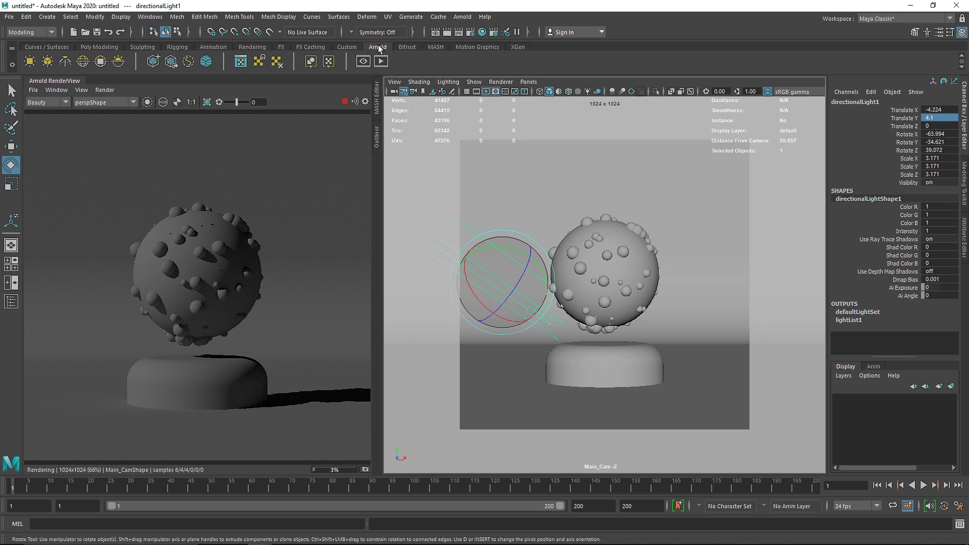
click(83, 62)
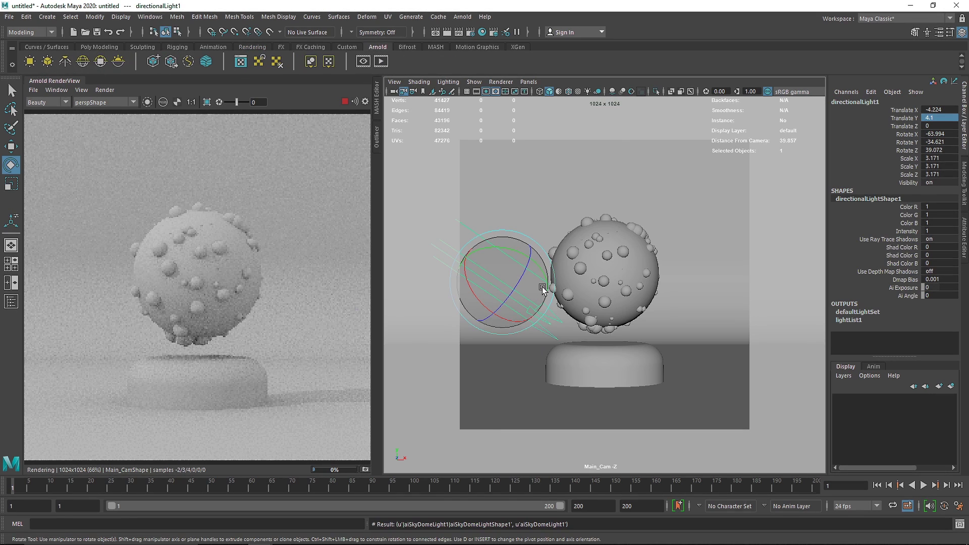
scroll(295, 259, down, 1)
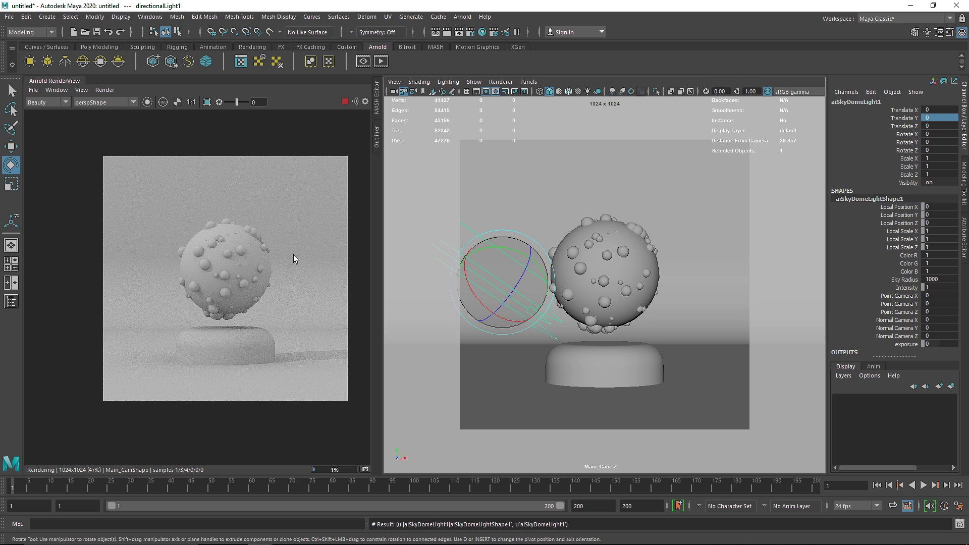
scroll(293, 254, up, 1)
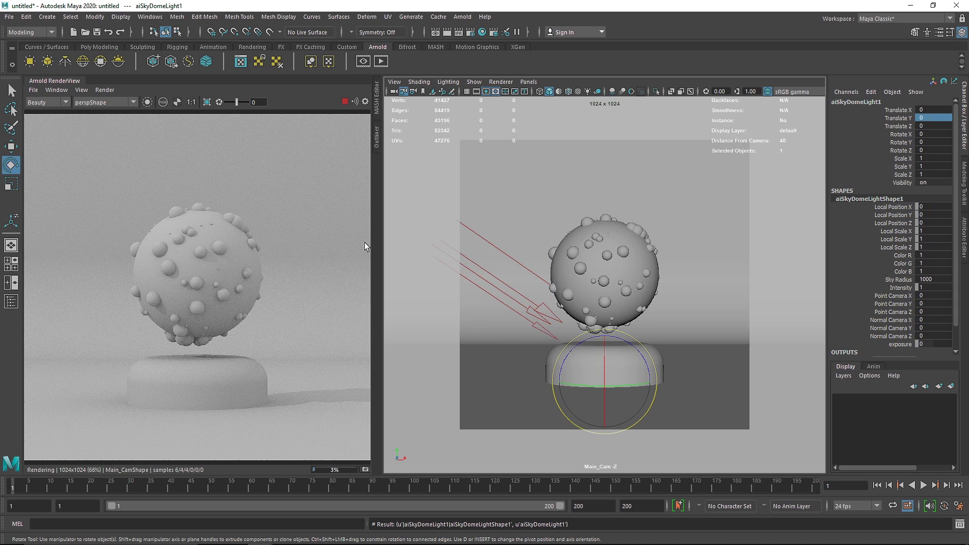
drag(381, 232, 412, 233)
click(375, 102)
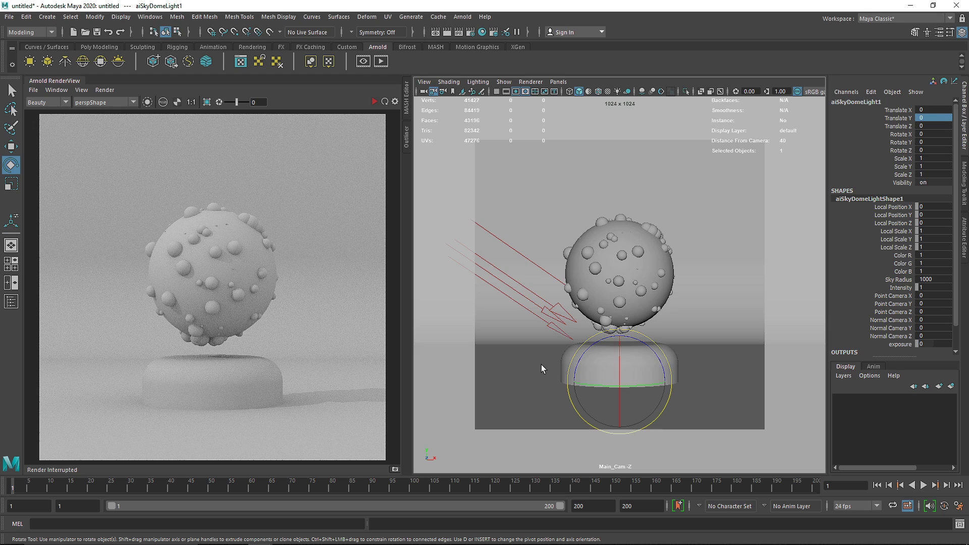
Step: Assign a new Arnold aiStandardSurface material to the BIG sphere
click(532, 305)
right_drag(534, 350, 588, 220)
click(647, 256)
key(w)
right_drag(646, 256, 629, 513)
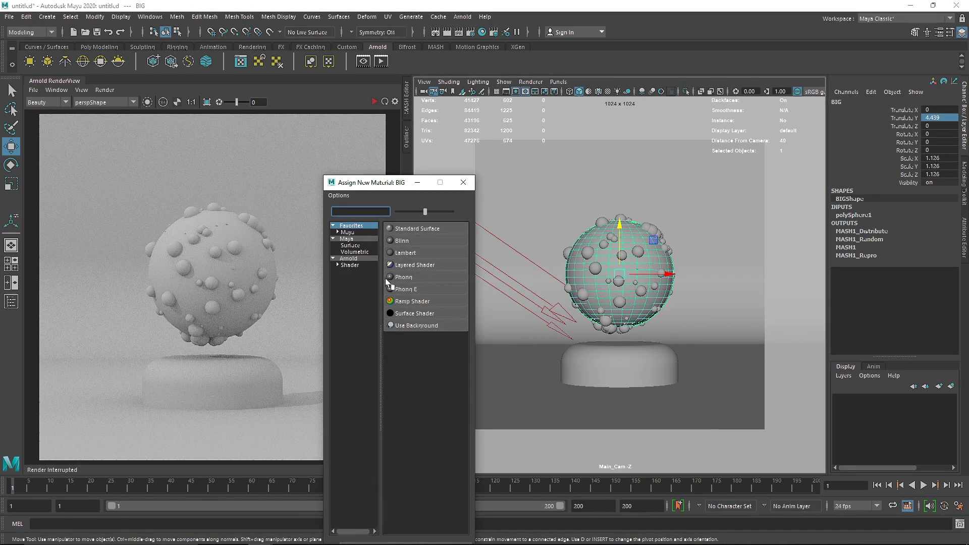
click(356, 263)
click(426, 351)
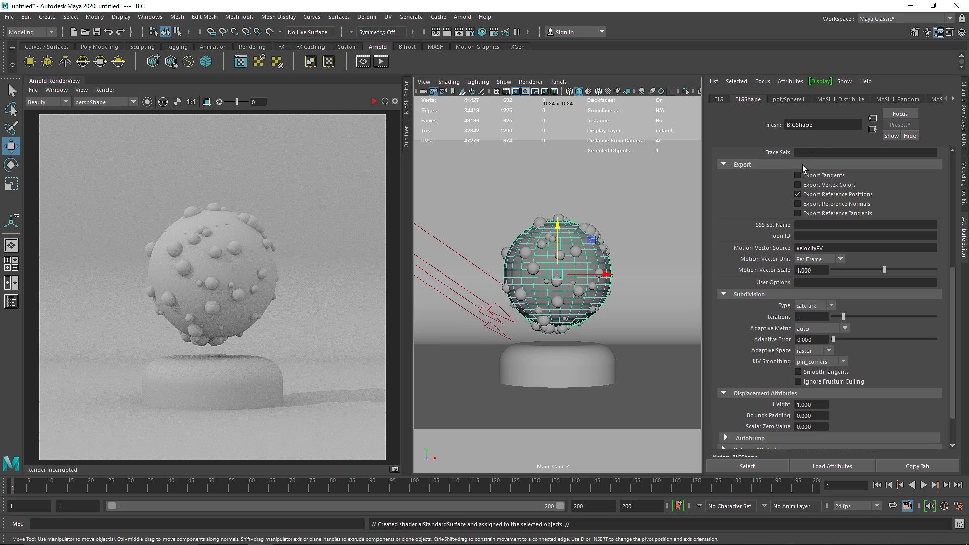
Step: Rename the BIG sphere's aiStandardSurface material to Big
click(906, 99)
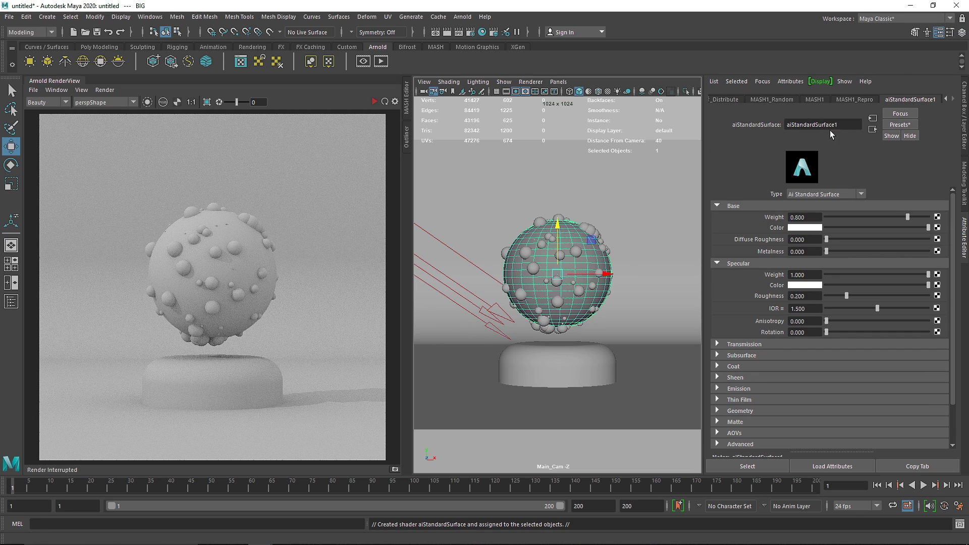
drag(845, 126, 770, 126)
text(Big)
key(Return)
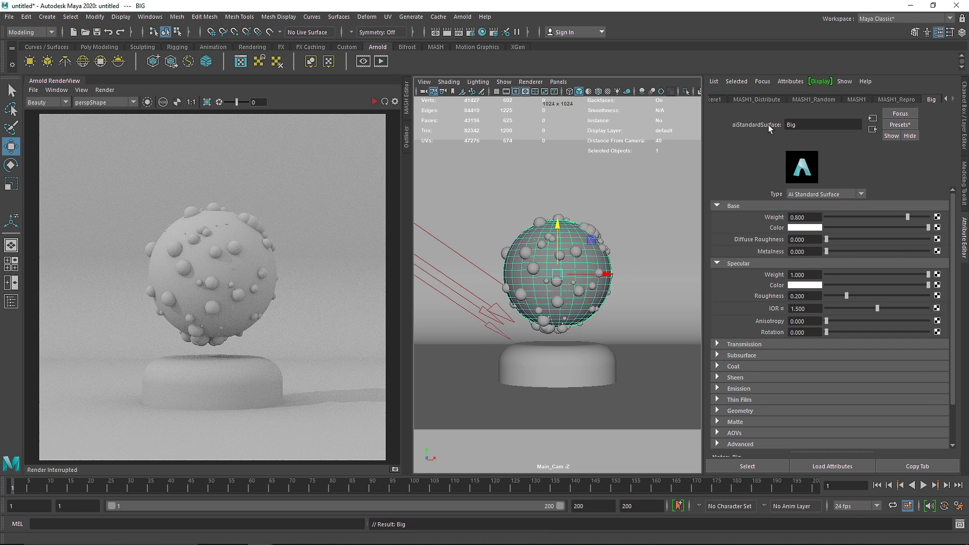
Step: Set the Big material's base weight to 1, specular weight to 0.1, roughness to 0.5 and base color to the pink from the color history
drag(907, 217, 956, 218)
drag(818, 275, 762, 272)
text(.1)
key(Tab)
text(.5)
key(Return)
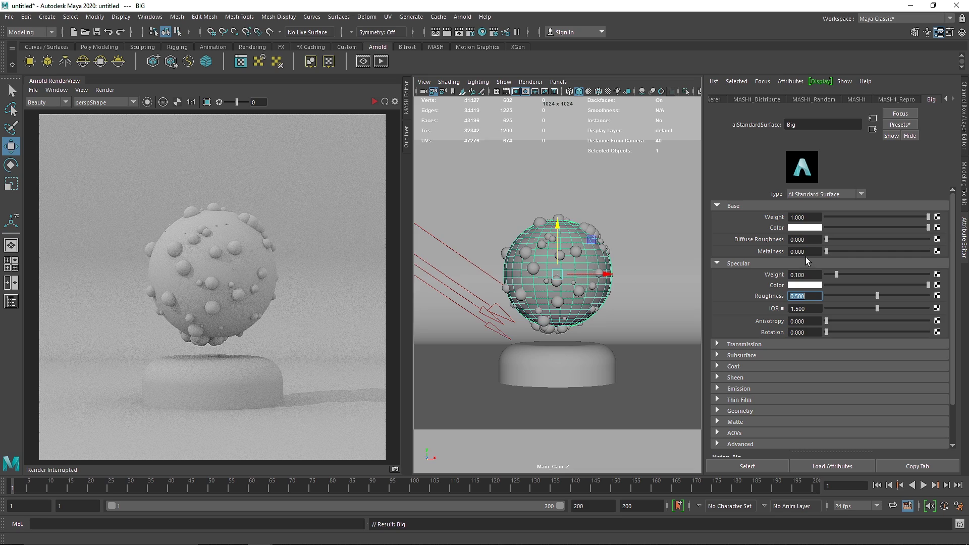
click(810, 230)
click(772, 223)
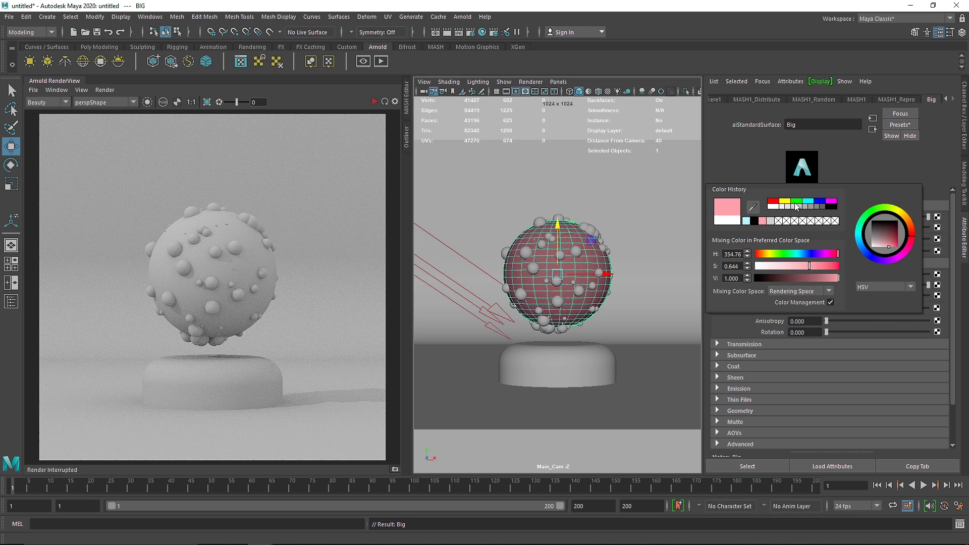
Step: Assign a new Arnold aiStandardSurface material to the small scattered MASH spheres and rename it Small
click(585, 225)
right_drag(586, 223, 581, 482)
click(353, 265)
click(436, 372)
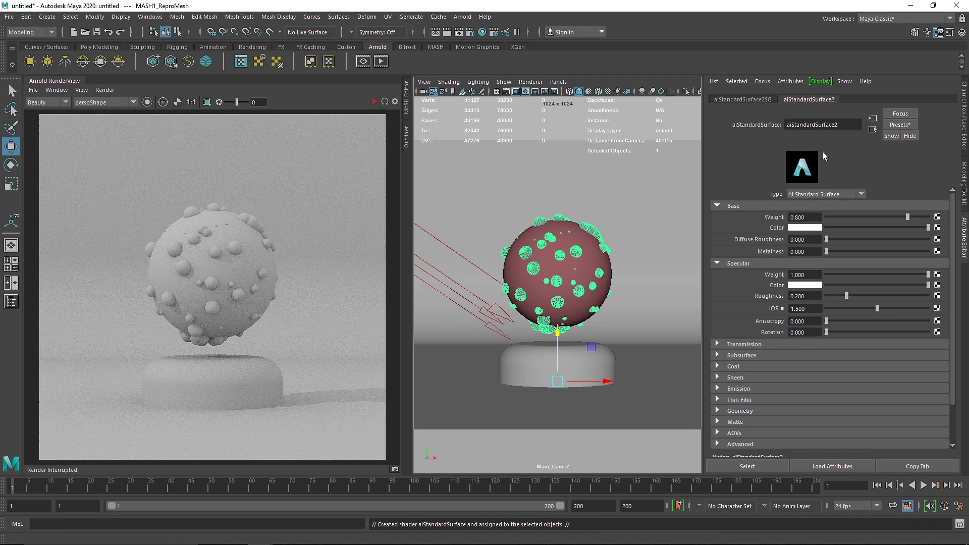
key(ctrl+a)
text(Small)
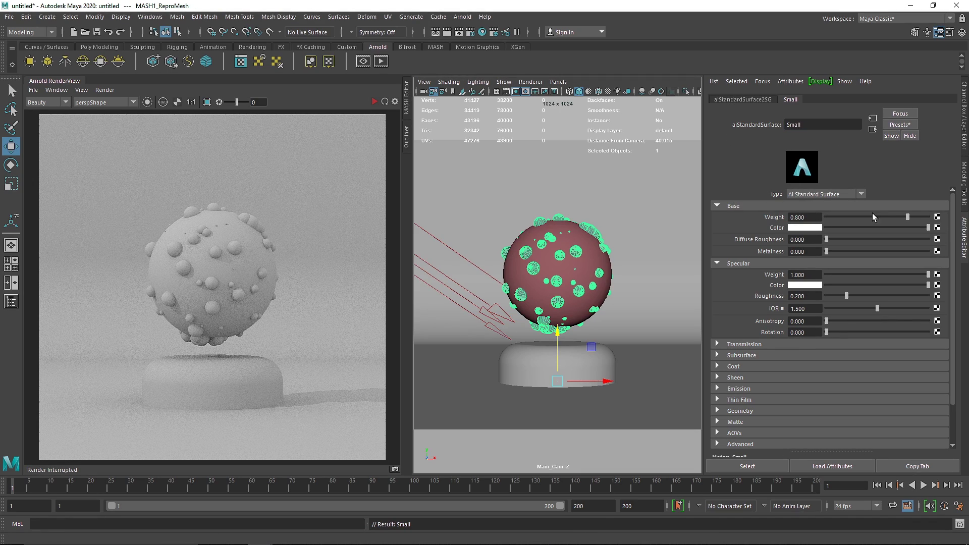
Step: Set the Small material's base weight to 1, specular weight to 0.1, roughness to 0.5 and base color to the light cyan from the color history
double_click(795, 252)
key(Tab)
text(.1)
key(Tab)
text(.5)
key(Return)
click(815, 228)
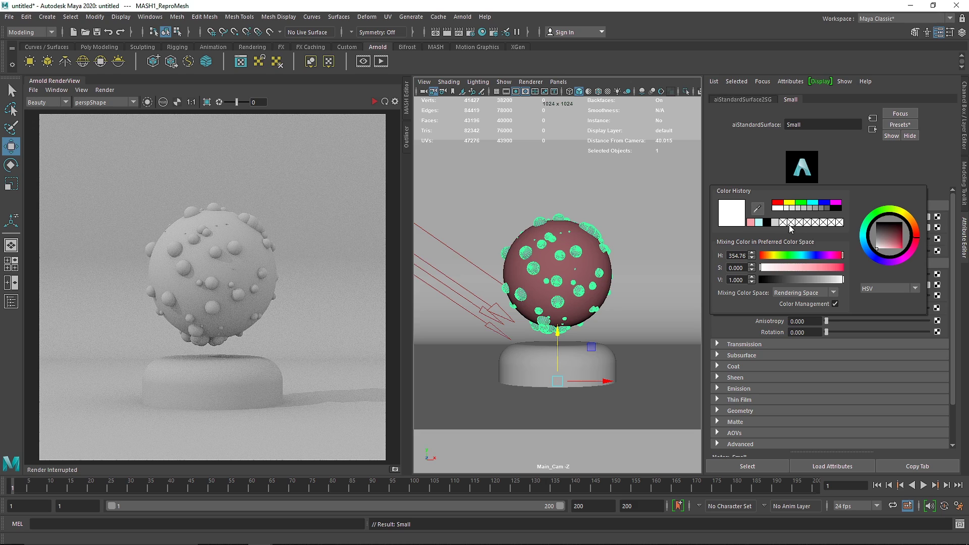
click(758, 222)
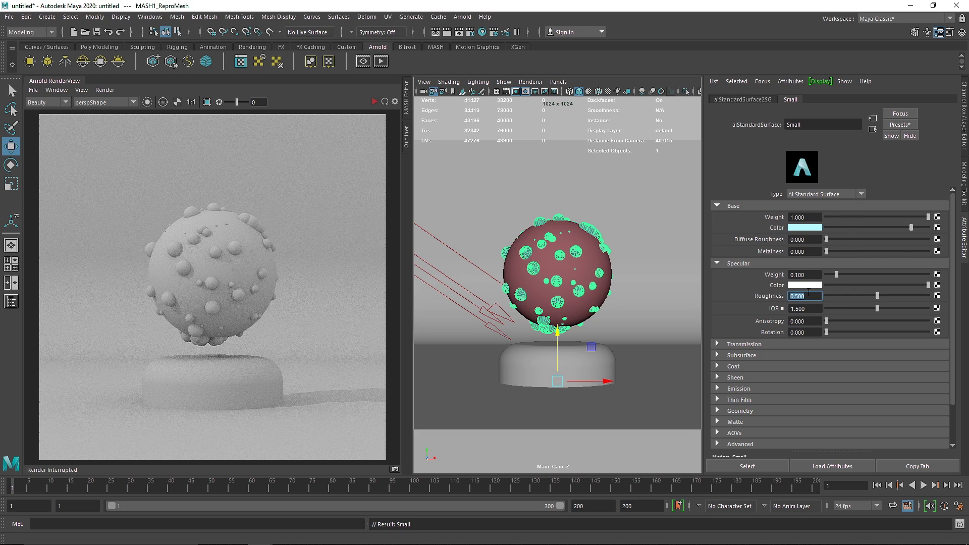
Step: Start the Arnold render and assign a new aiStandardSurface material to the curved backdrop plane
click(516, 361)
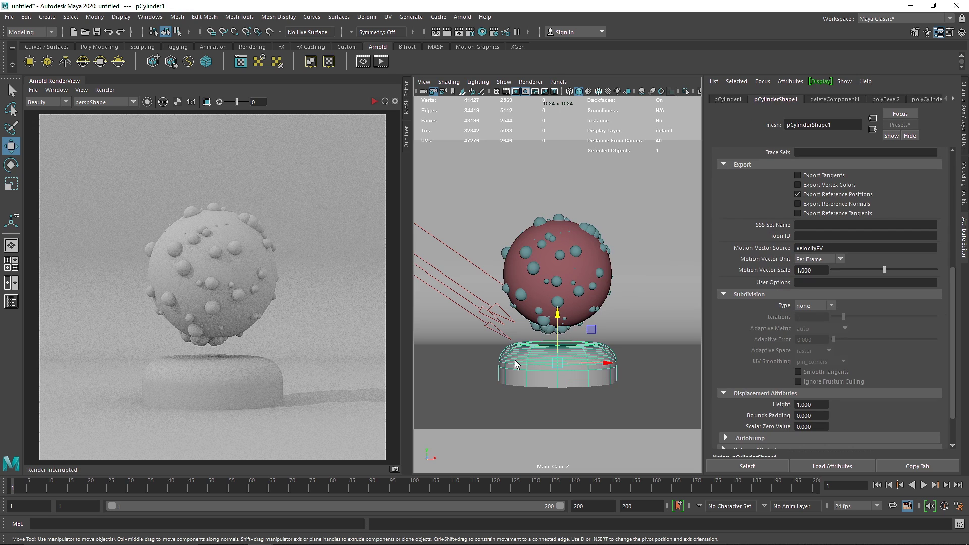
click(374, 101)
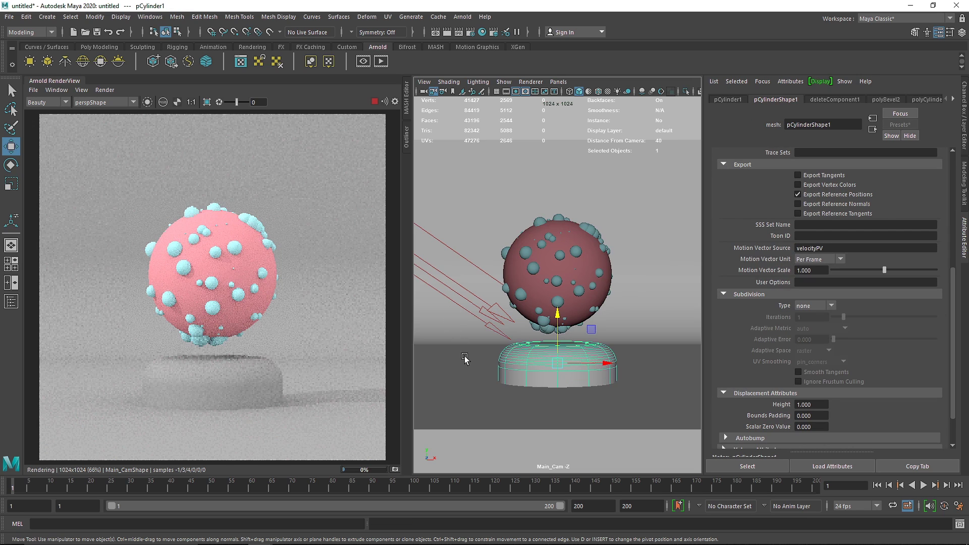
click(517, 362)
right_drag(517, 363, 506, 513)
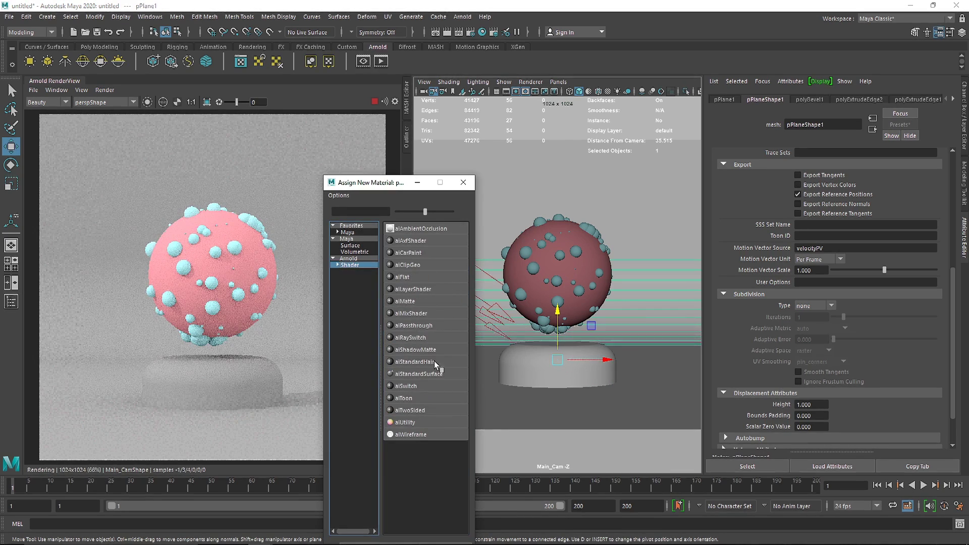
click(430, 374)
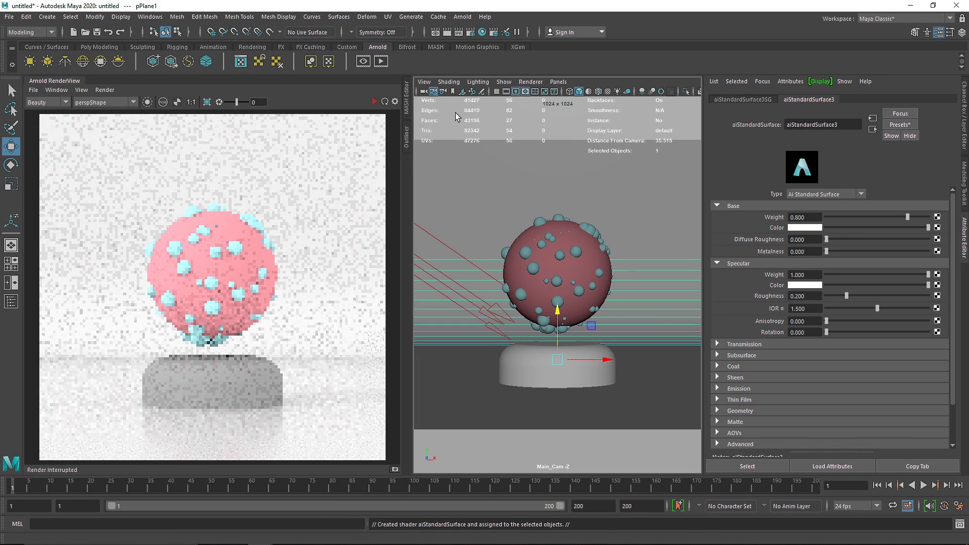
Step: Rename the backdrop's material Floor and set its base weight to 1, specular weight to 0.1 and roughness to 0.5
drag(907, 217, 962, 213)
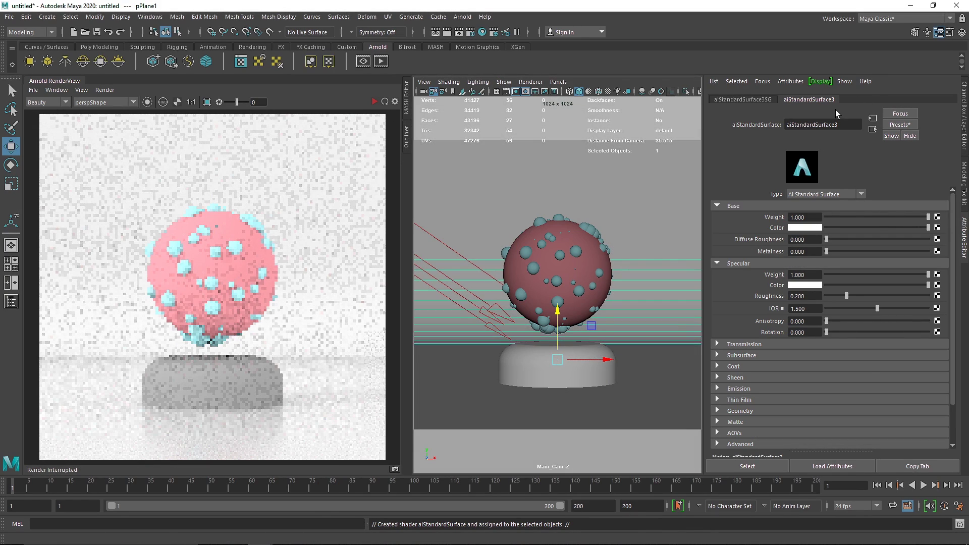
drag(845, 124, 759, 124)
text(Floor)
key(Return)
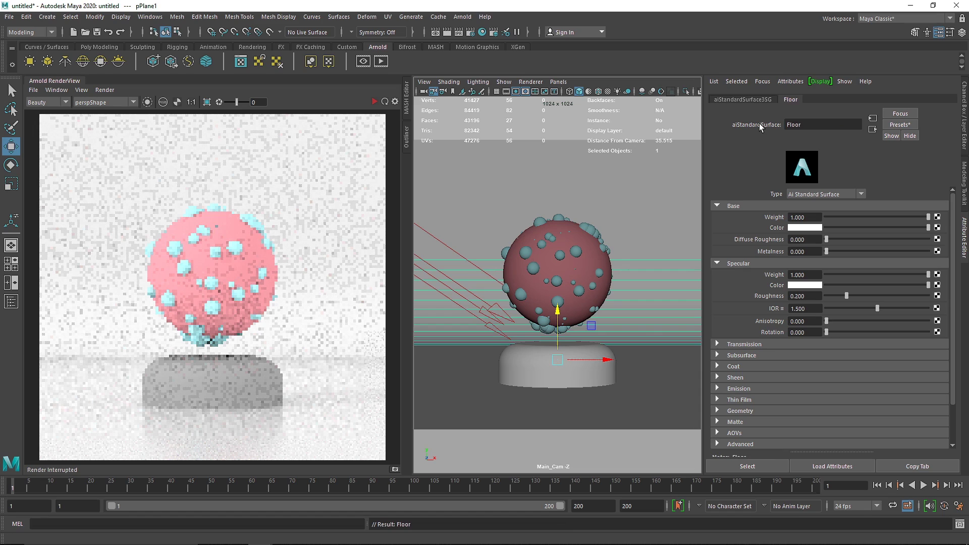
text(.1)
key(Tab)
text(.5)
key(Return)
Step: Try a light cyan base color on the Floor material, with hue 177.69 and saturation 0.644
click(807, 227)
click(756, 221)
drag(836, 253, 795, 253)
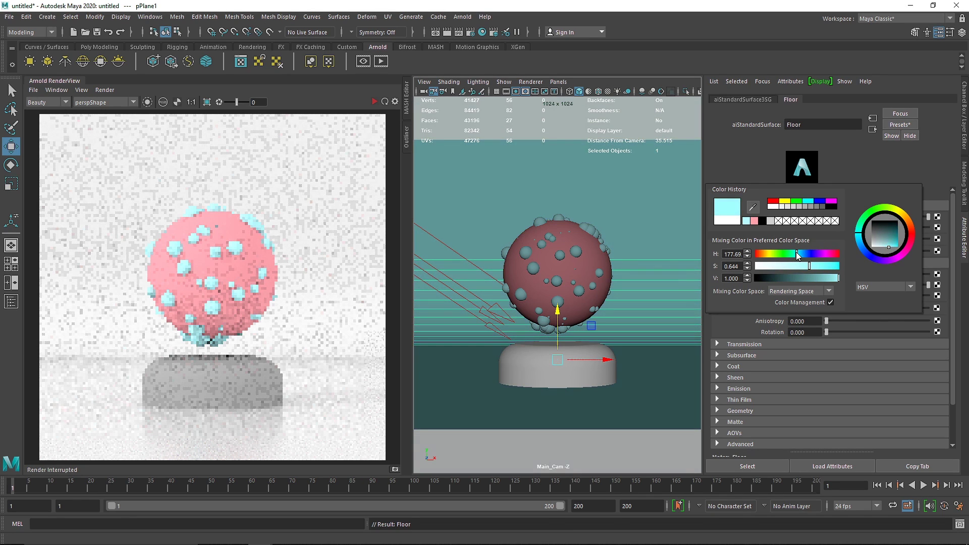
Step: Run the live Arnold render and change the Floor material's base color to the pink from the color history
click(374, 102)
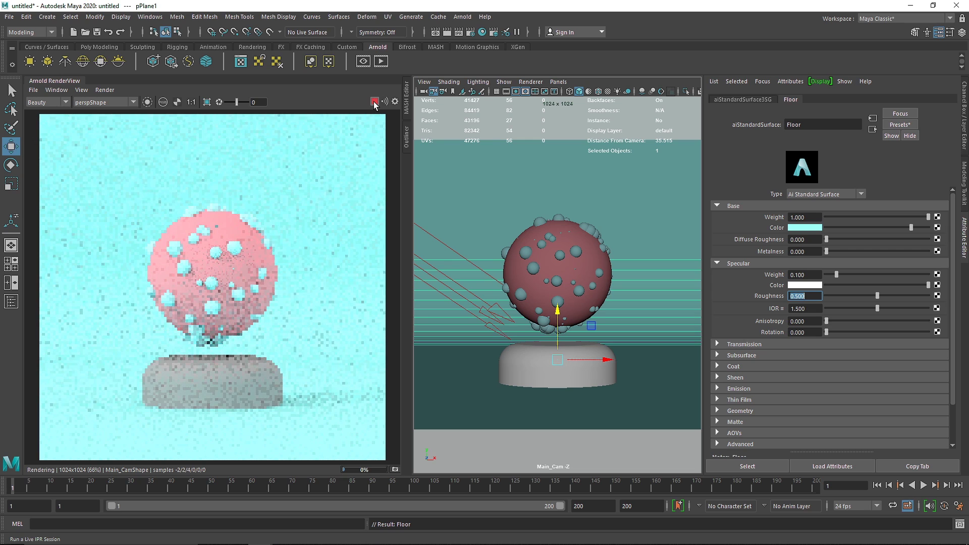
drag(831, 227, 853, 231)
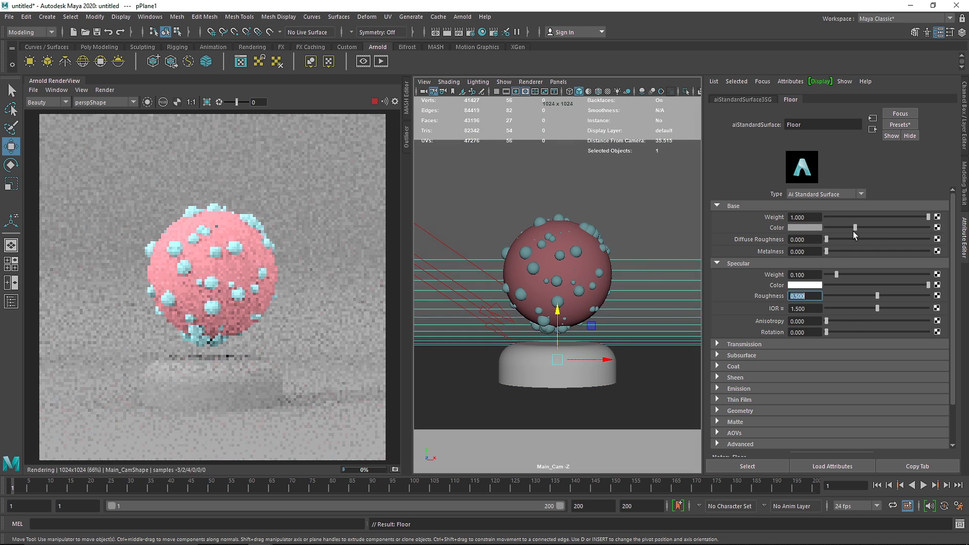
click(819, 226)
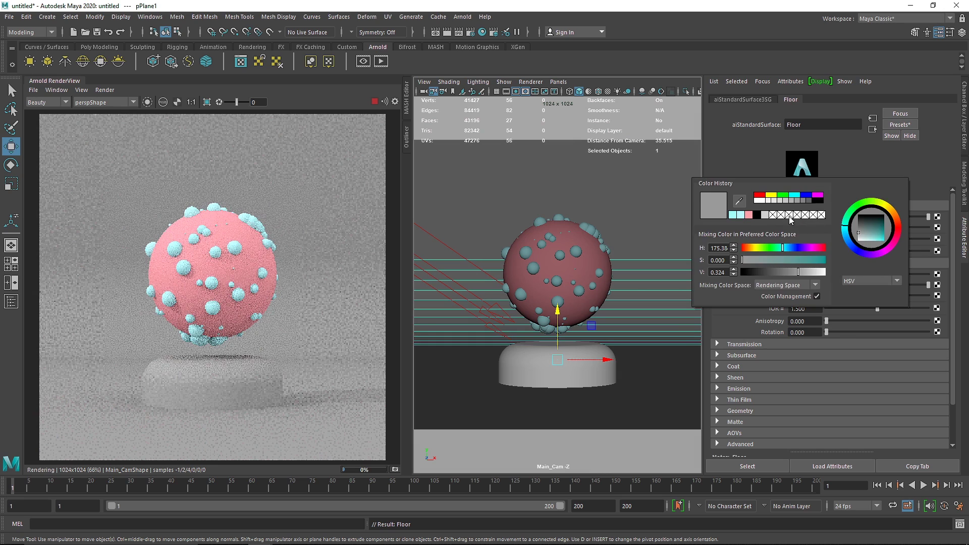
click(750, 214)
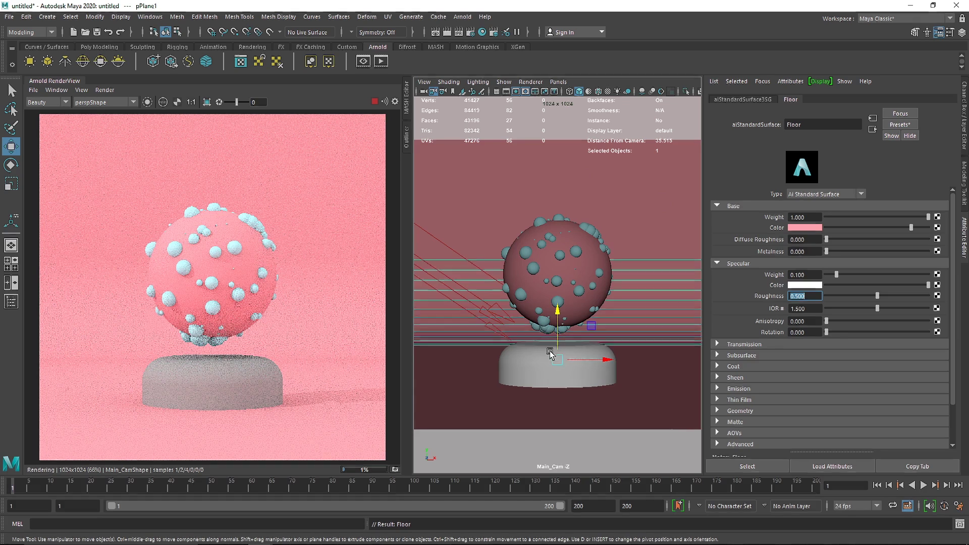
Step: Assign a new Arnold aiStandardSurface material to the rounded pedestal
click(531, 367)
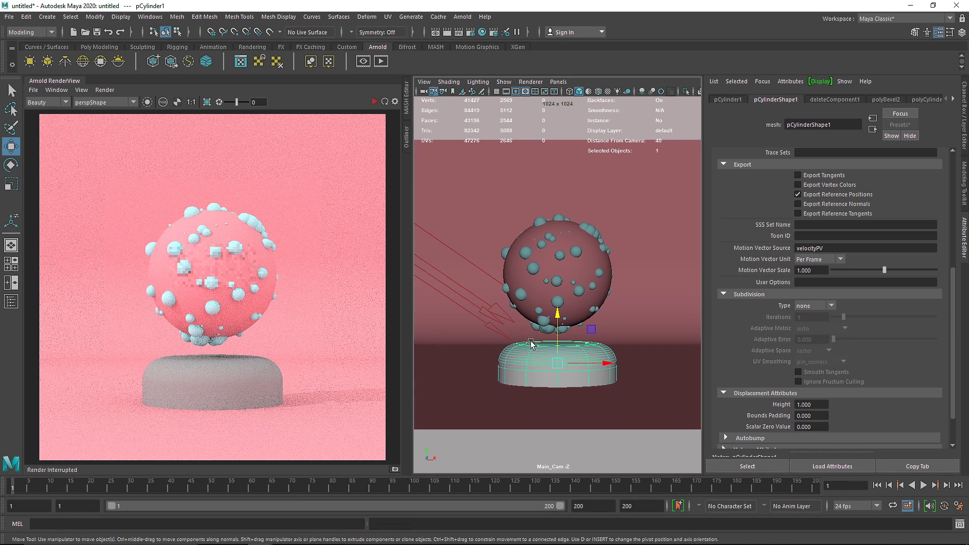
right_click(531, 368)
click(527, 515)
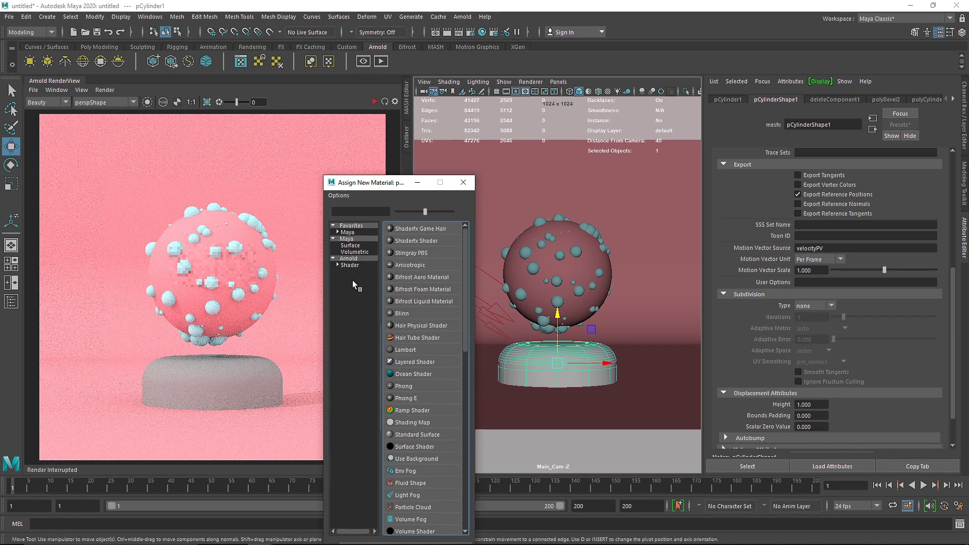
click(350, 265)
click(419, 374)
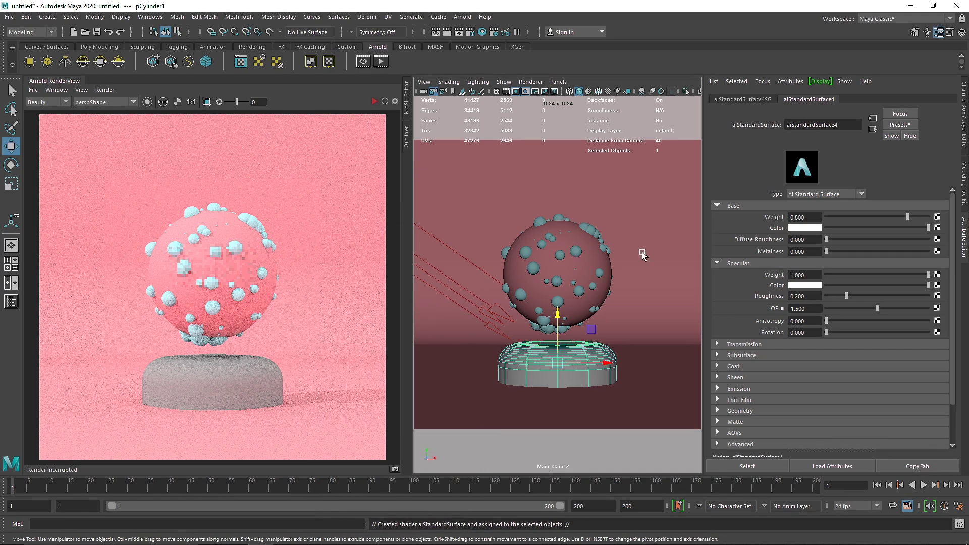
Step: Set the pedestal material's base weight to 1, specular weight to 0.1 and roughness to 0.5, keeping metalness at 0
drag(908, 217, 963, 219)
drag(809, 252, 763, 247)
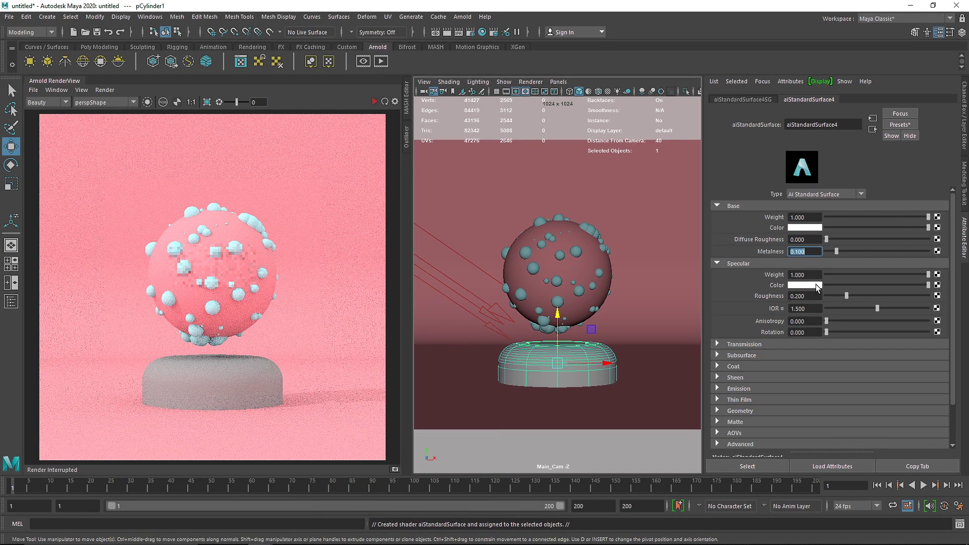
key(Tab)
text(.1)
key(ctrl+z)
key(Tab)
text(.5)
key(Return)
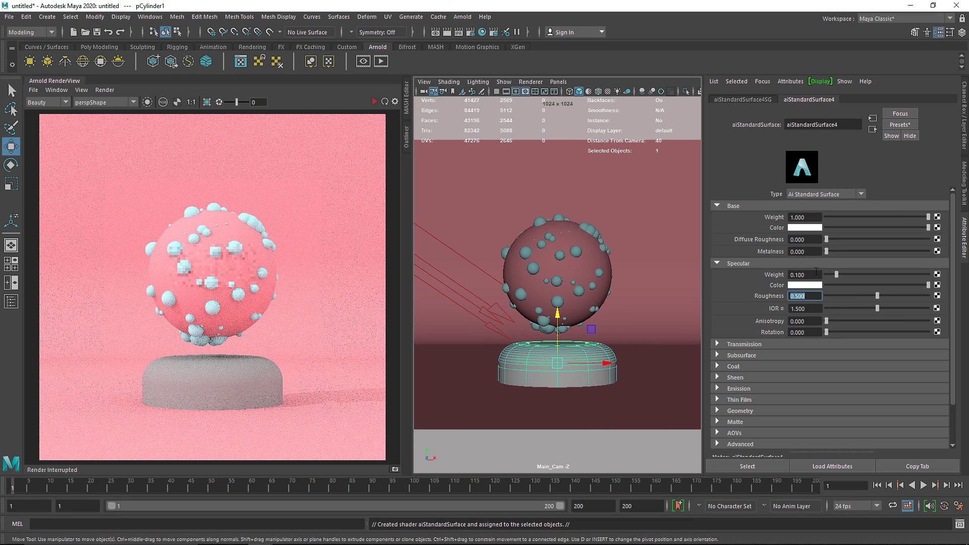
Step: Try light cyan, pink and a pale yellow of hue 69.231 and saturation 0.692 as the pedestal's base color
click(804, 229)
click(751, 223)
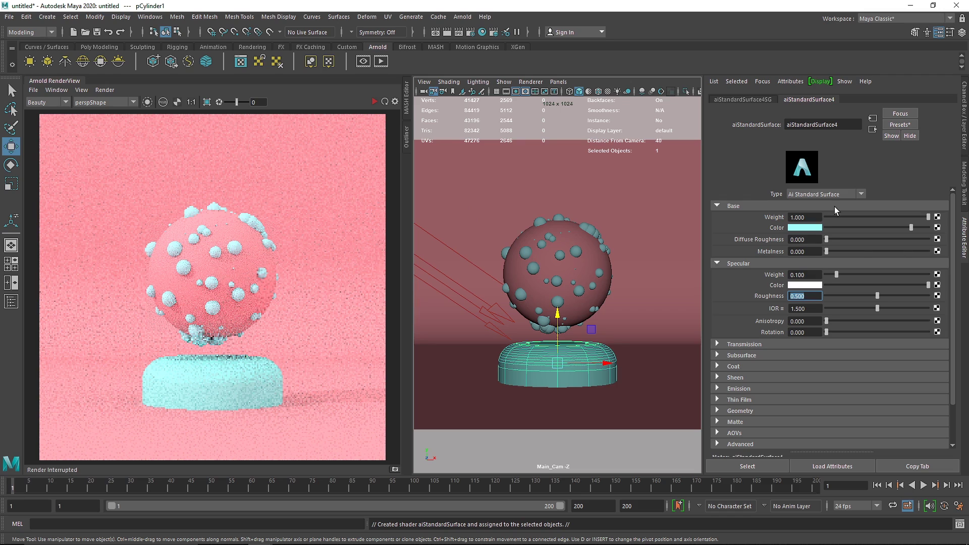
click(809, 231)
mouse_move(790, 268)
mouse_down()
mouse_move(762, 269)
mouse_move(805, 275)
mouse_up()
click(773, 256)
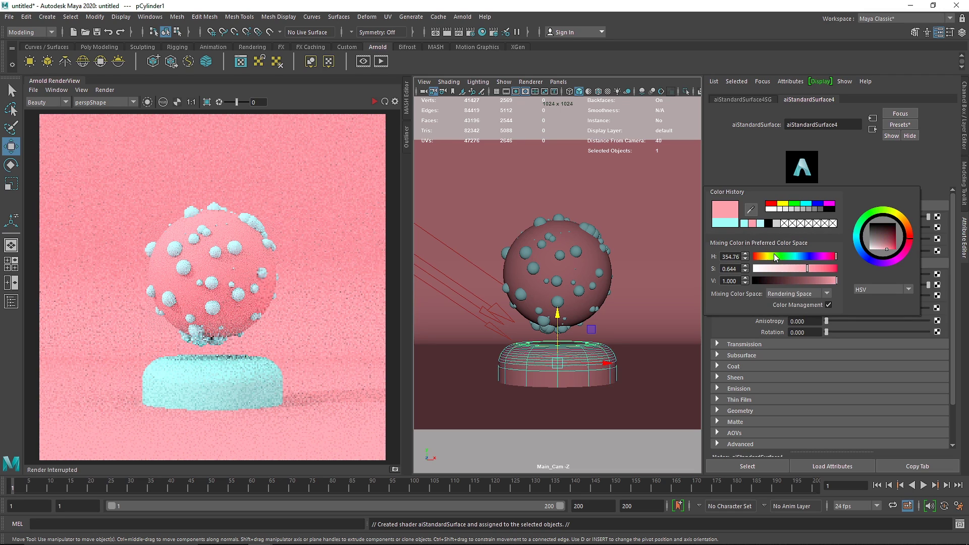
Step: Run the live render and adjust the pedestal's base color to a darker teal green with saturation 0.750
click(374, 101)
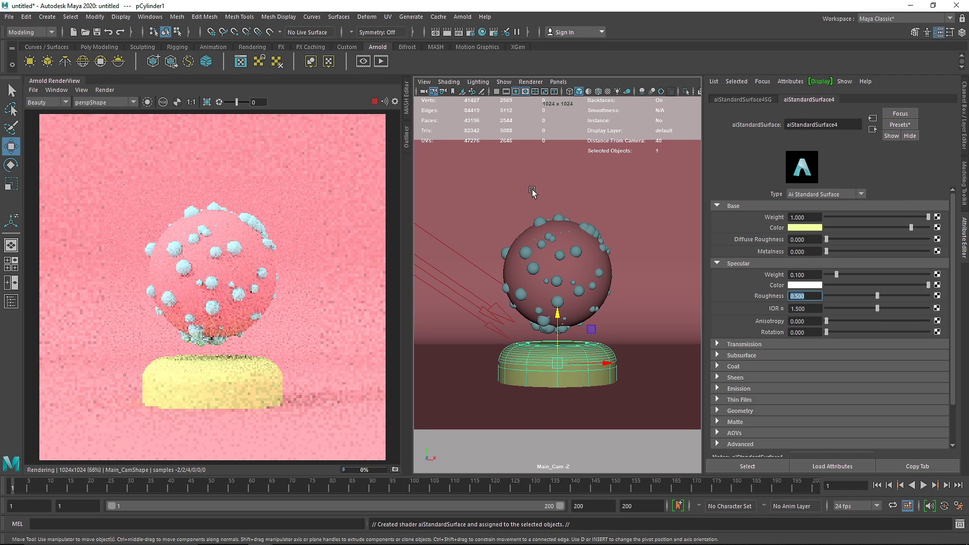
click(797, 226)
click(806, 265)
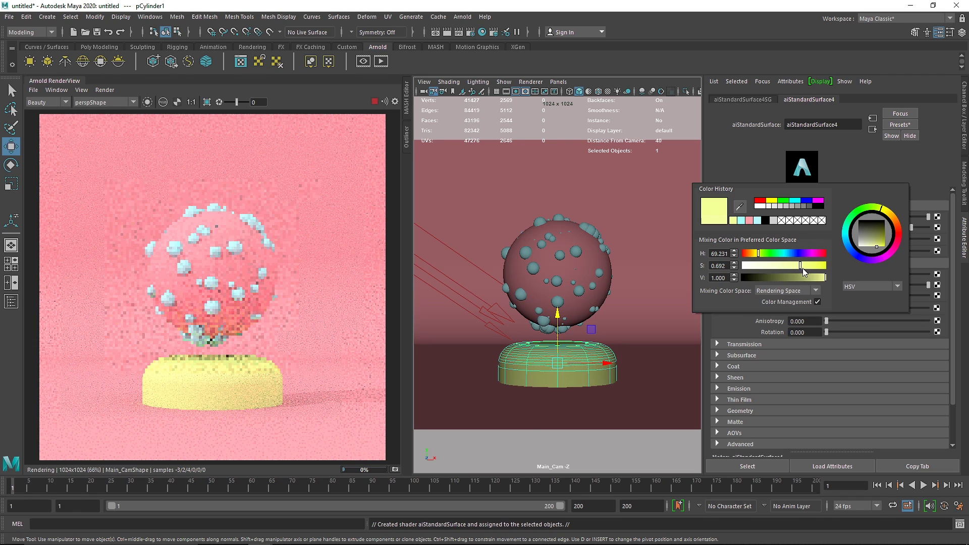
click(802, 278)
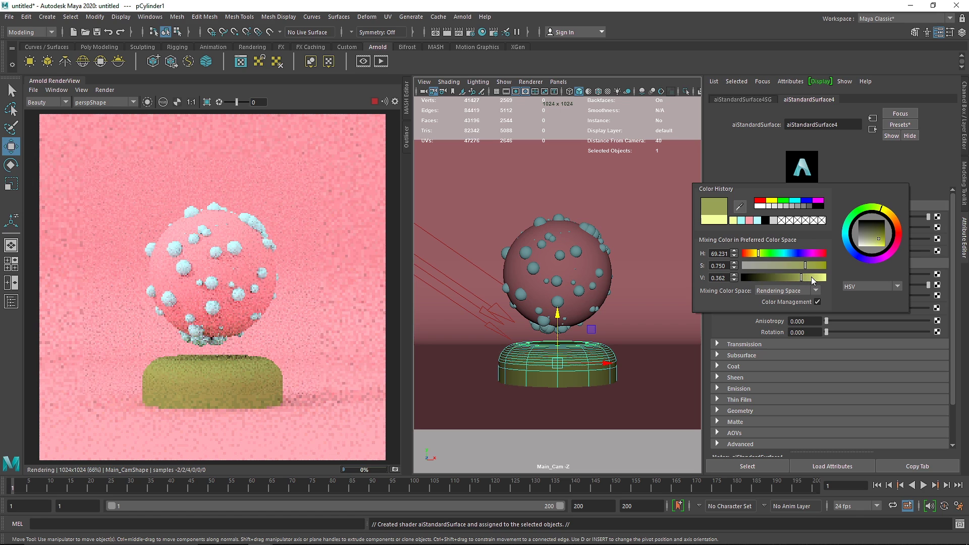
click(817, 278)
click(780, 253)
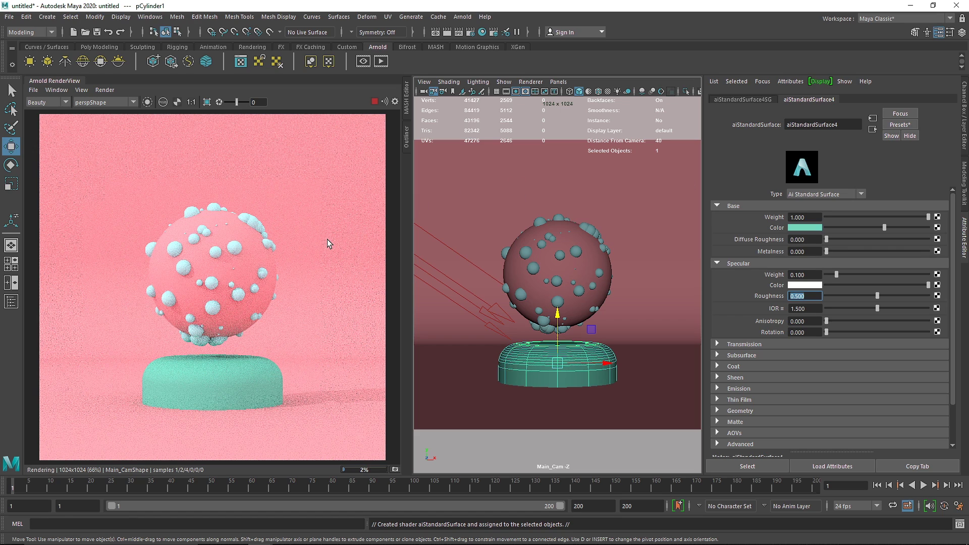
Step: Stop the render, set the small spheres' MASH Distribute seed to 24 and render the scene again
scroll(328, 189, down, 2)
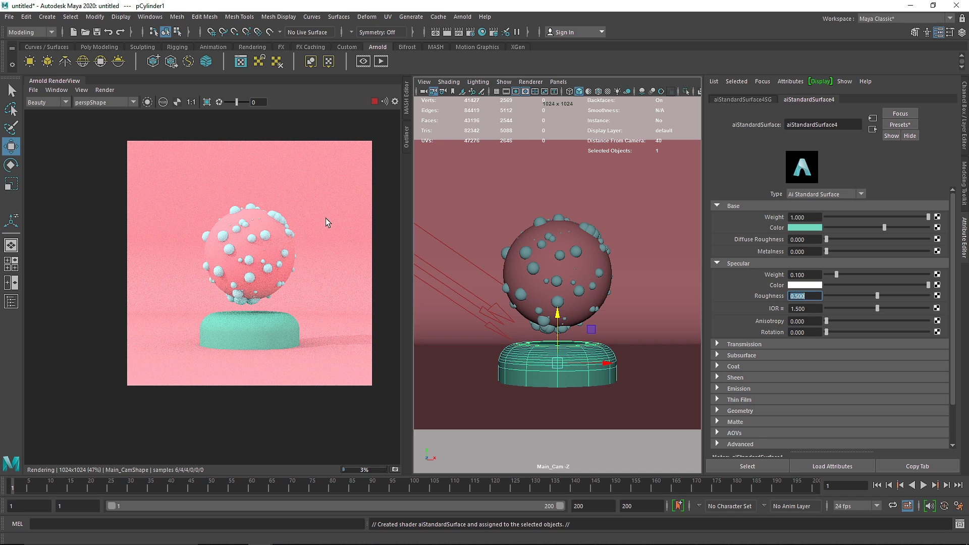
scroll(328, 222, up, 2)
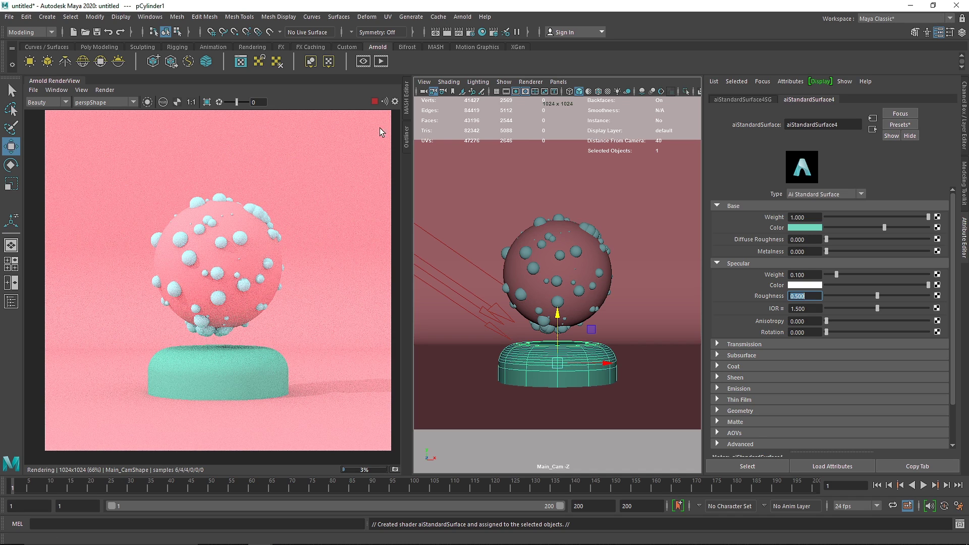
click(374, 103)
click(593, 233)
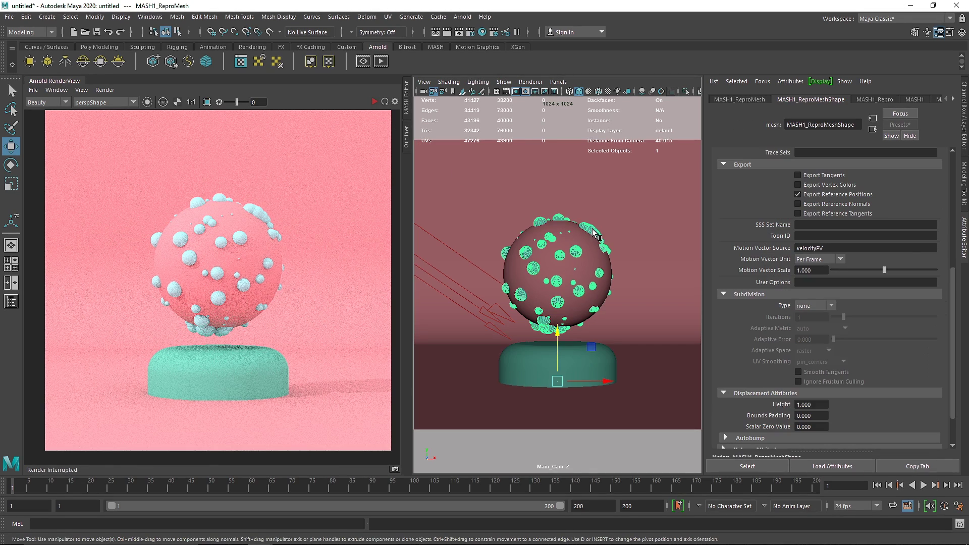
scroll(896, 97, down, 4)
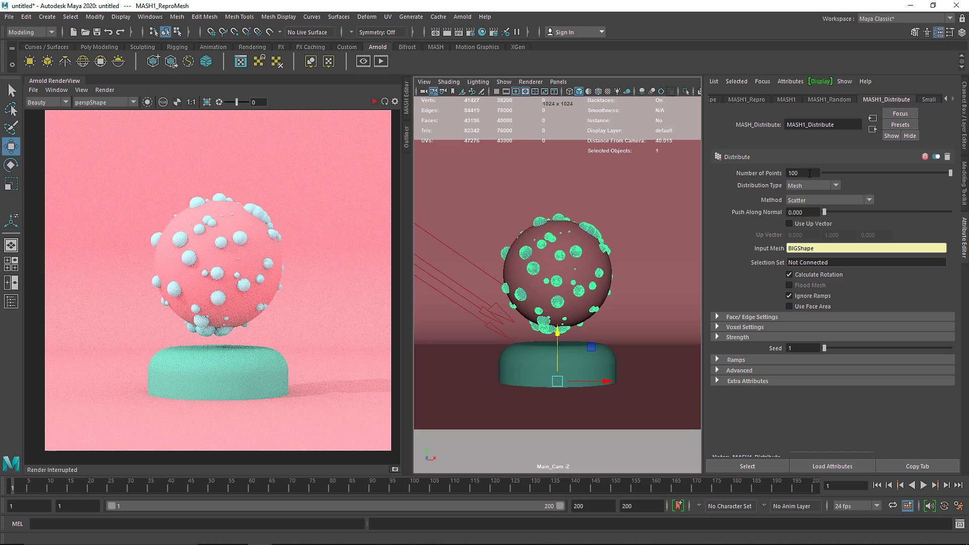
drag(849, 349, 836, 348)
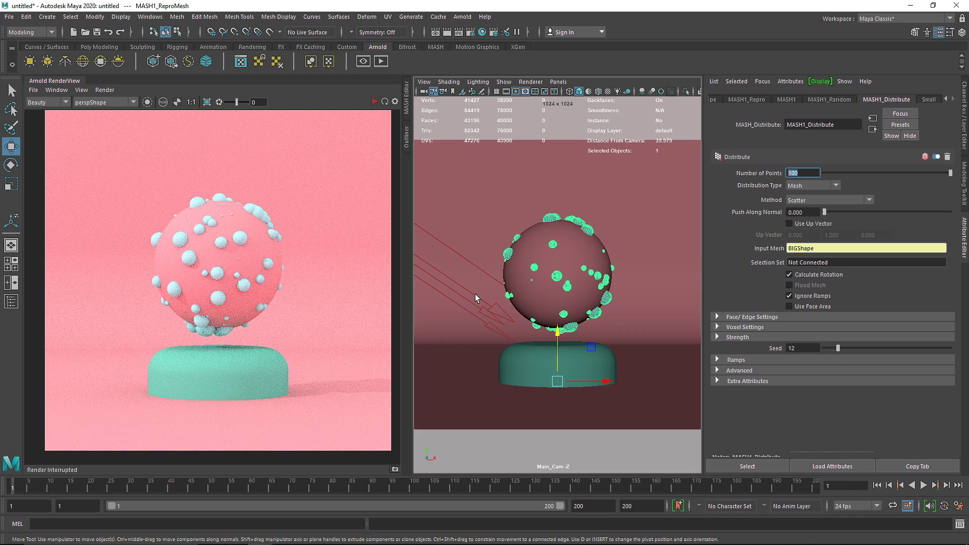
drag(840, 346, 852, 347)
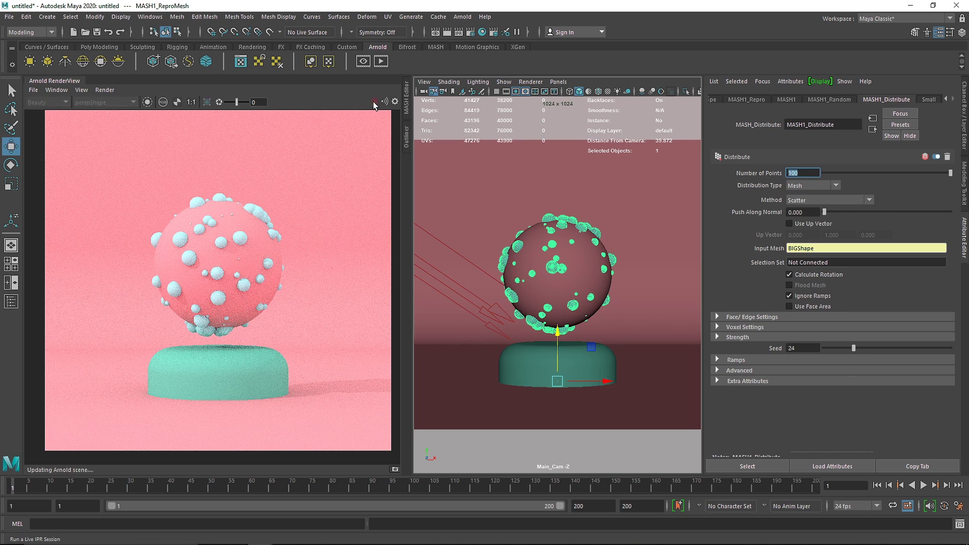
click(373, 101)
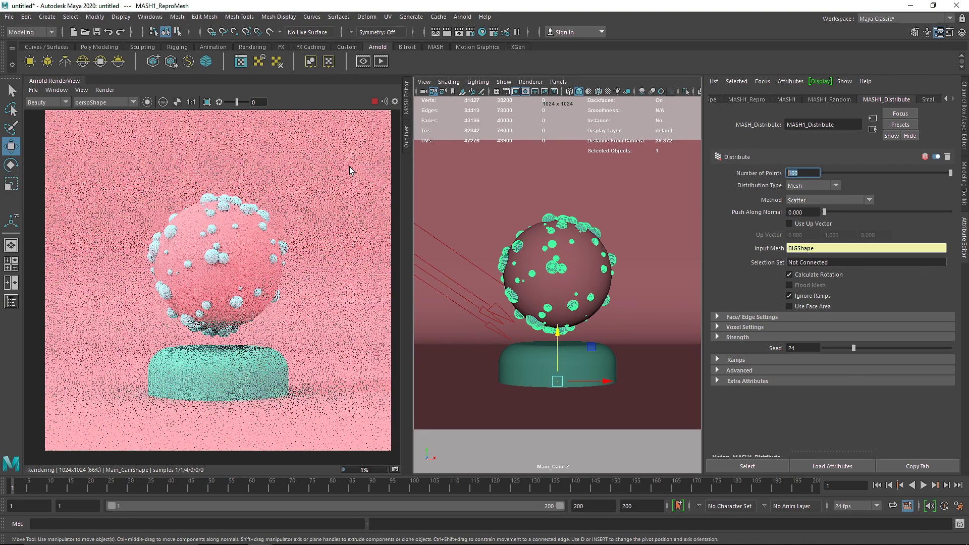
Step: Stop the live render and open the small spheres' MASH Random settings
click(374, 102)
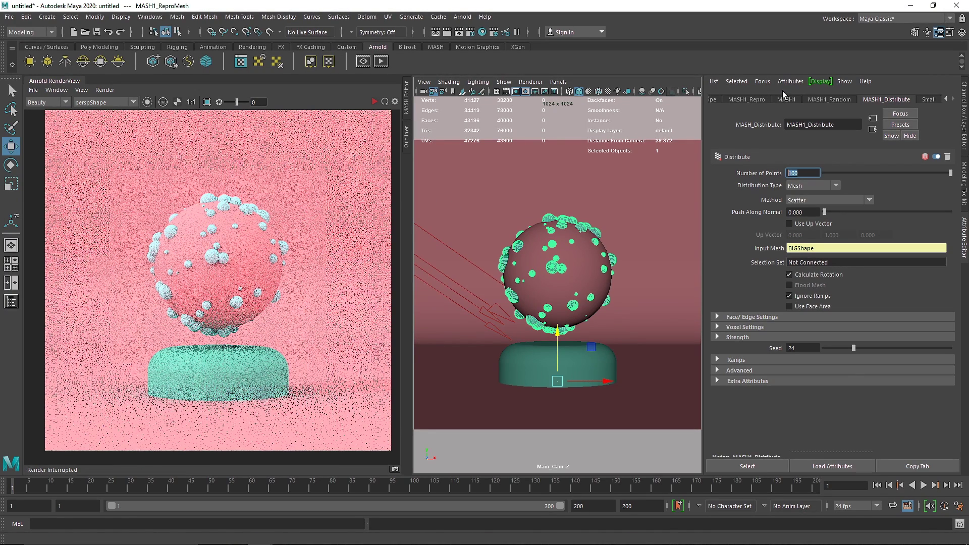
click(833, 100)
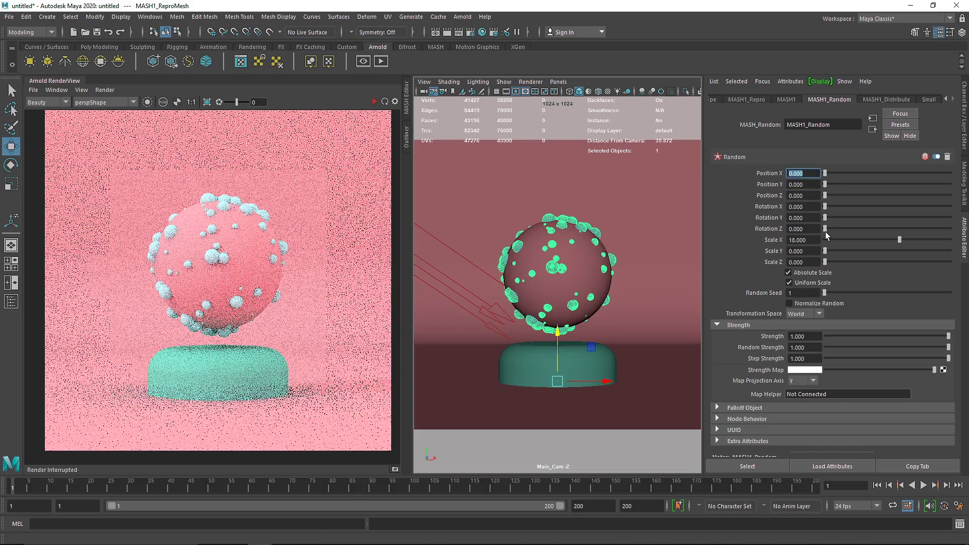
mouse_move(824, 184)
mouse_down()
mouse_move(837, 183)
mouse_move(816, 183)
mouse_up()
Step: Create a polygon sphere, raise it above the big sphere and scale it down
click(99, 46)
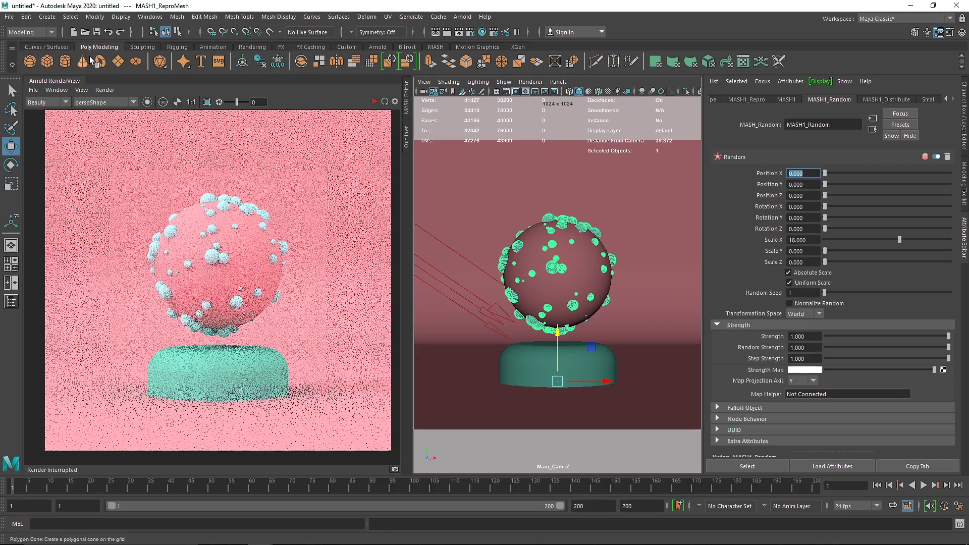
click(30, 61)
drag(557, 380, 519, 214)
key(r)
Step: Create a MASH network from the new small sphere with a Grid distribution and set Grid Y to 3
click(435, 47)
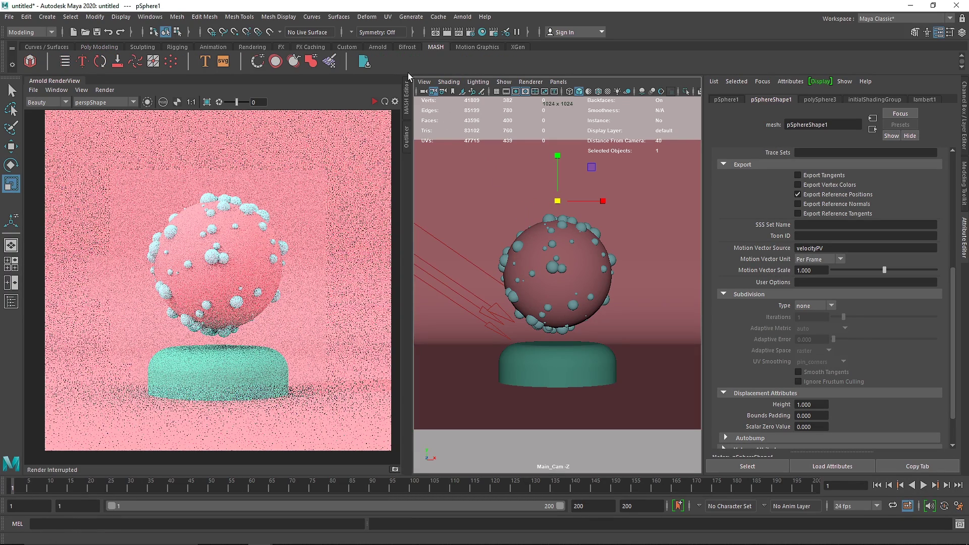
click(31, 61)
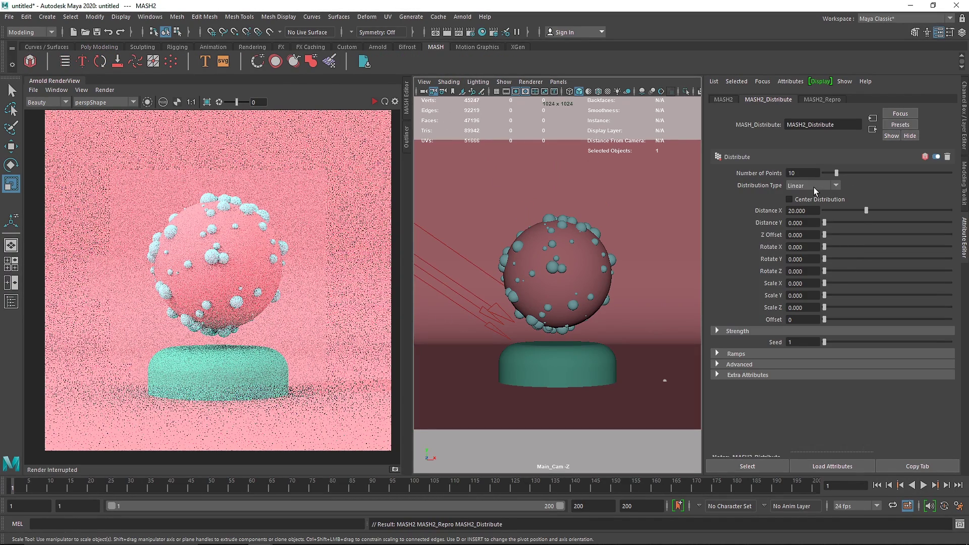
click(815, 187)
click(809, 247)
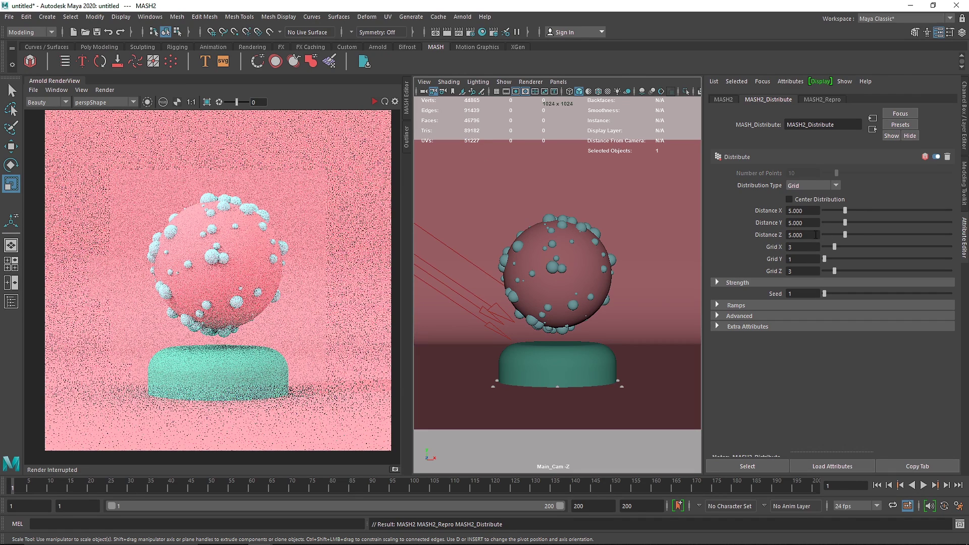
click(799, 259)
text(3)
key(Return)
Step: In the perspective view, select the sphere grid and add a MASH Offset node with a Y position offset of 2
drag(614, 320, 570, 272)
key(space)
key(space)
alt+right_drag(555, 256, 607, 256)
alt+middle_drag(607, 256, 612, 204)
click(612, 204)
alt+right_drag(611, 204, 575, 275)
alt+drag(575, 275, 582, 268)
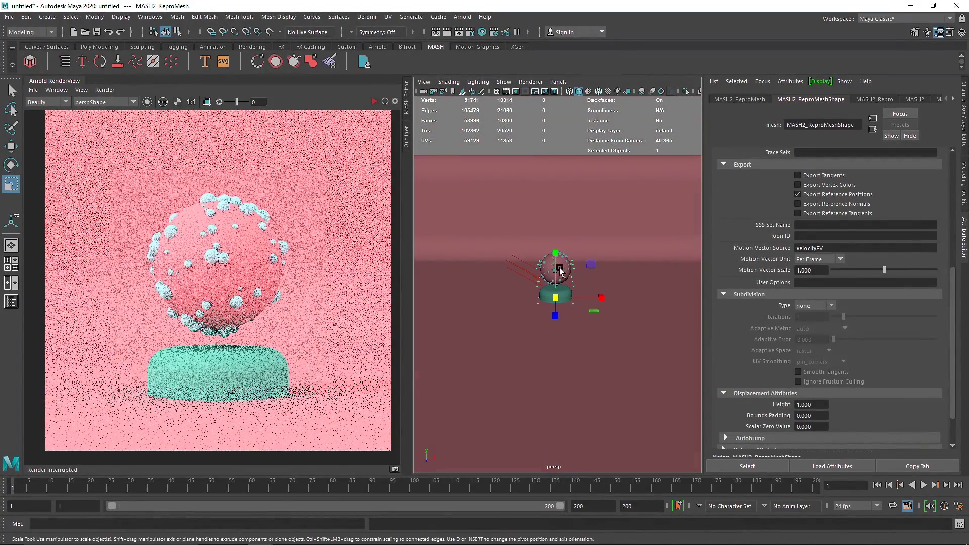
click(912, 99)
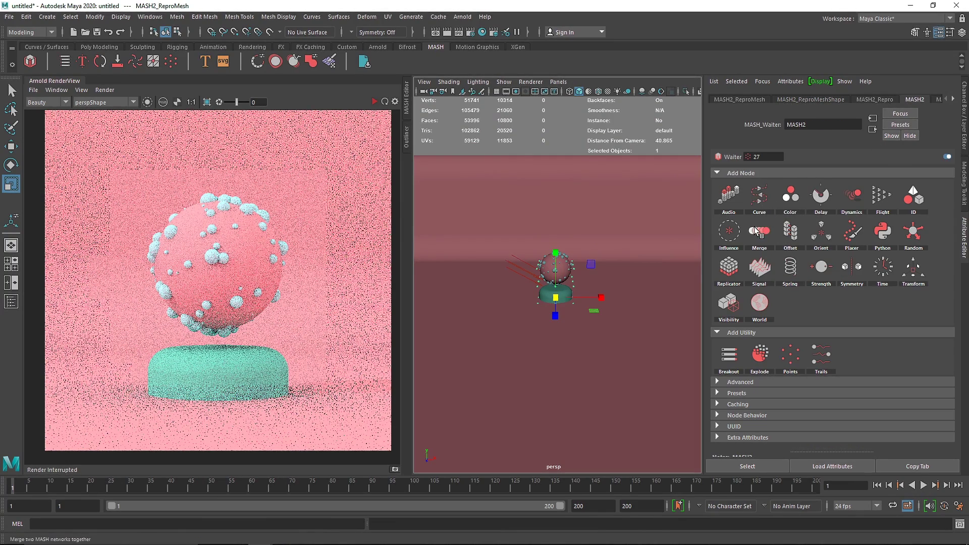
click(792, 235)
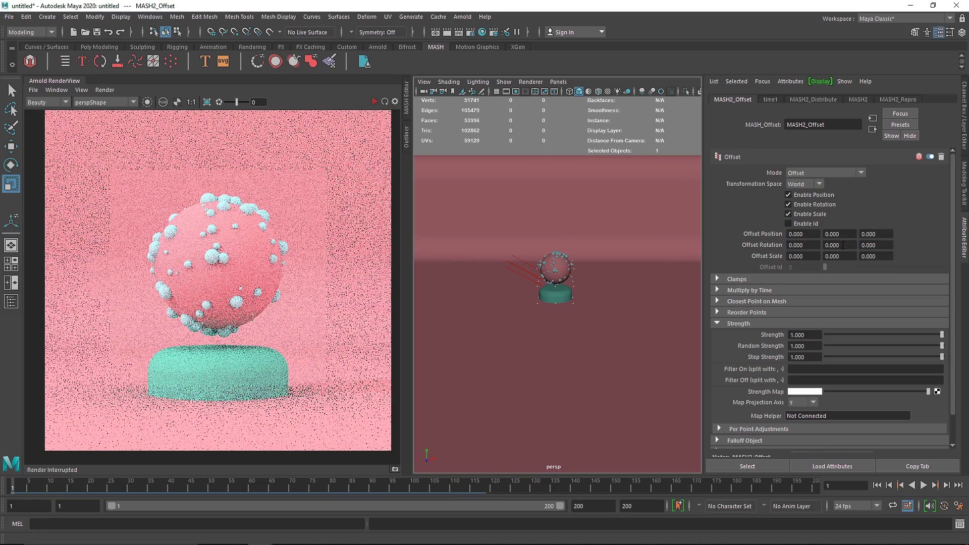
click(828, 234)
text(2)
key(Return)
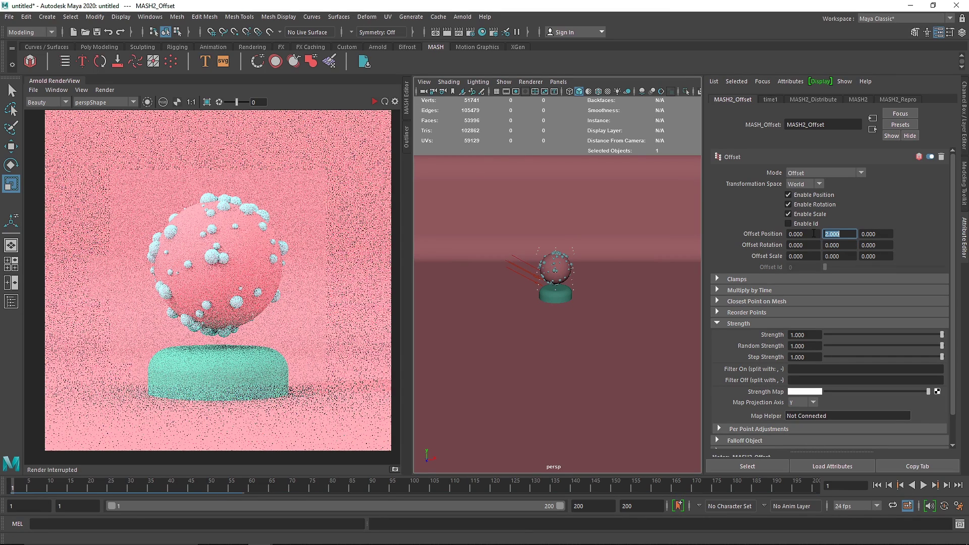
Step: Set the sphere grid's Y position offset to 1.5
alt+right_drag(565, 270, 709, 305)
alt+middle_drag(666, 275, 623, 283)
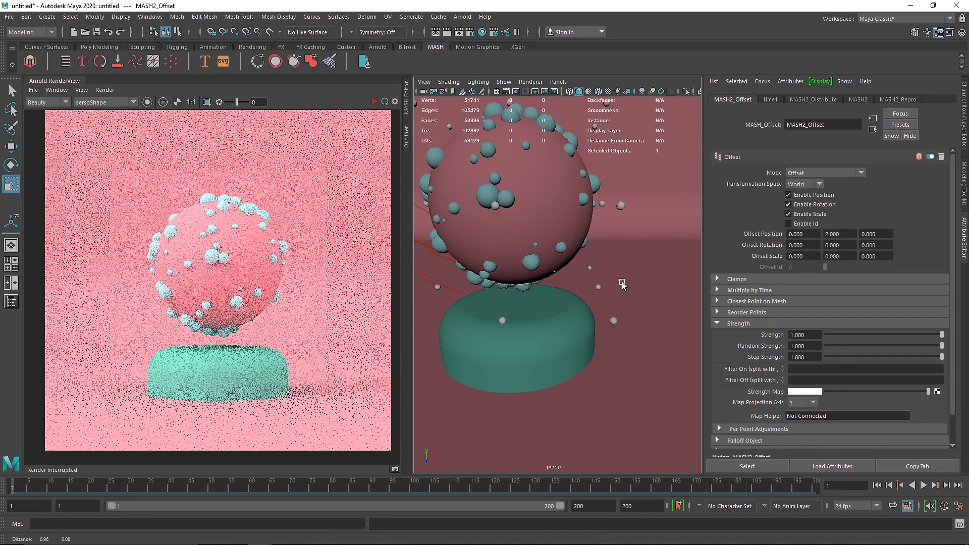
alt+right_drag(622, 284, 605, 290)
drag(841, 233, 778, 232)
text(1.5)
key(Return)
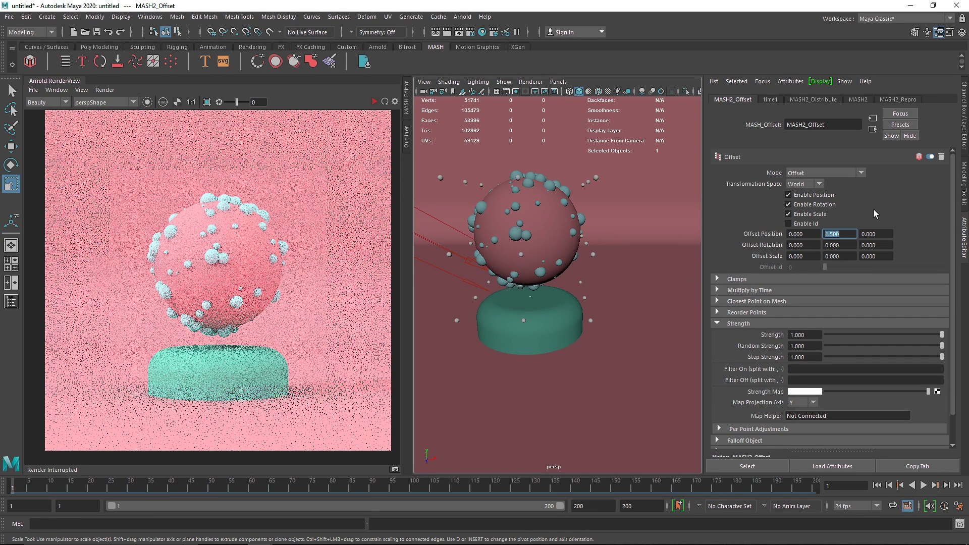
Step: Add a MASH Random node to the sphere grid with Position X 1.992, Position Y 1.748 and Position Z 3.211
click(813, 99)
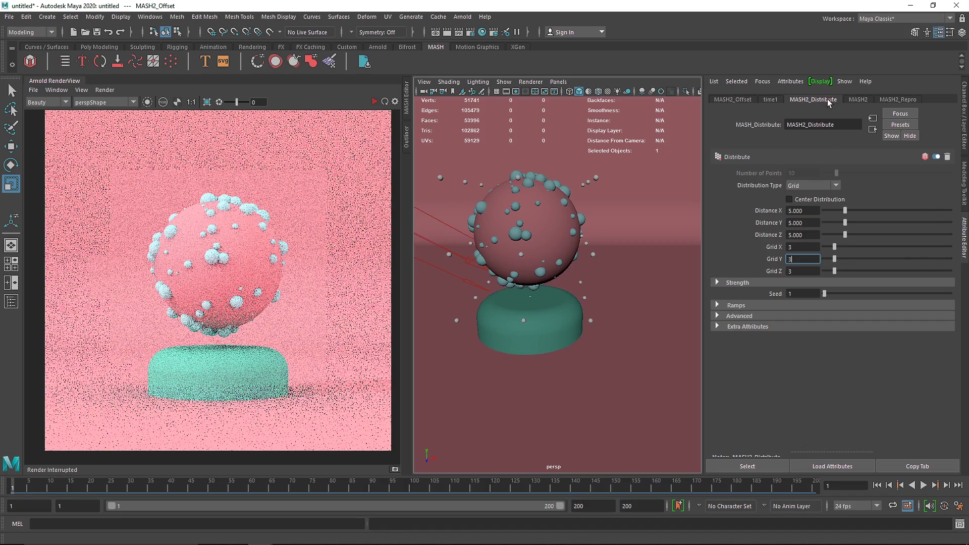
click(858, 99)
click(913, 231)
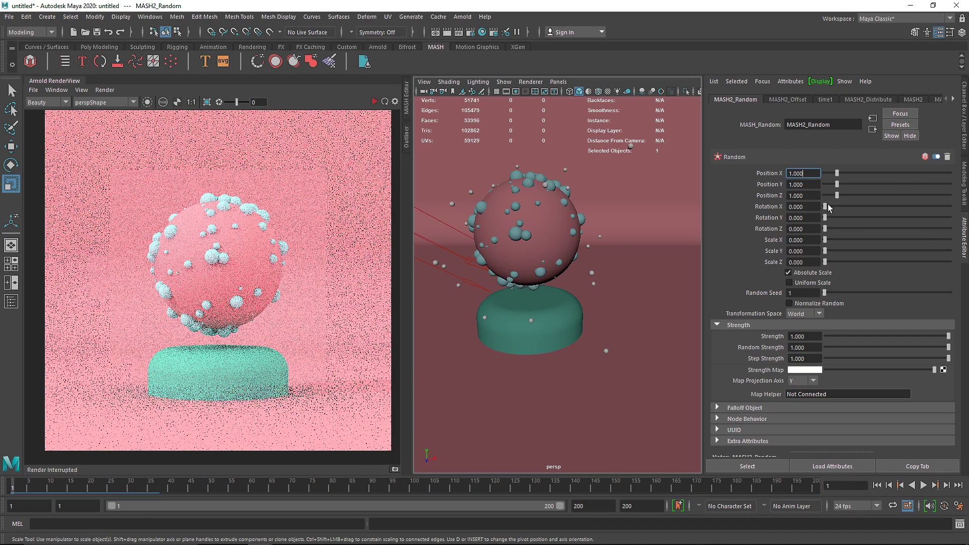
click(849, 173)
click(876, 195)
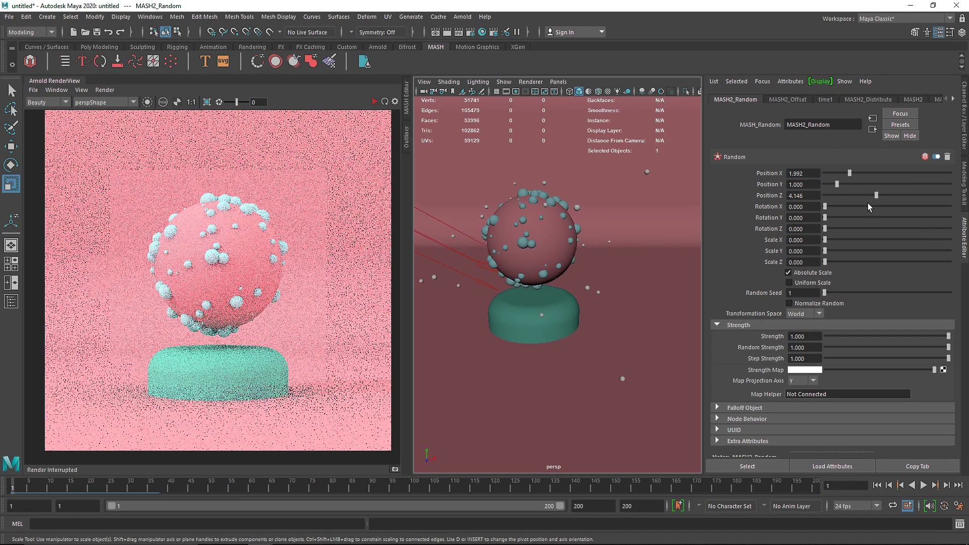
drag(866, 196, 752, 207)
click(864, 195)
click(858, 184)
drag(856, 185, 846, 188)
Step: Set the sphere grid's random Scale X to 1 with Uniform Scale enabled
drag(814, 240, 762, 239)
text(1)
key(Return)
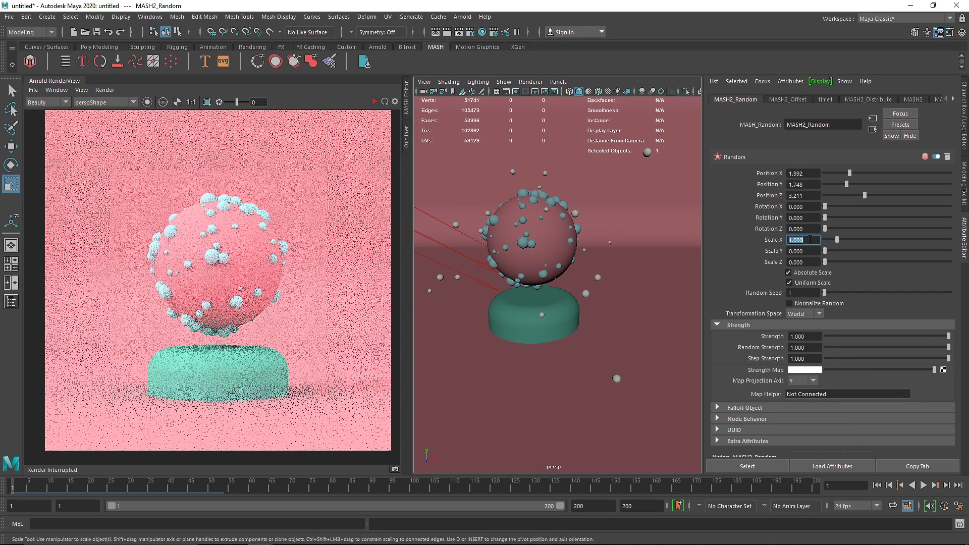
Step: Assign the existing aiStandardSurface2 material to the floating spheres and start the Arnold render
click(647, 152)
right_drag(647, 152, 725, 461)
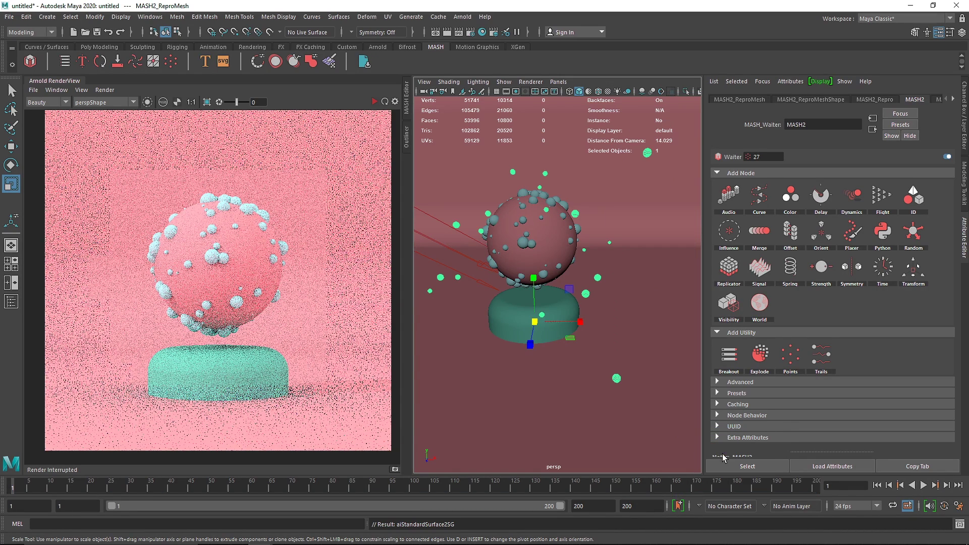
click(374, 102)
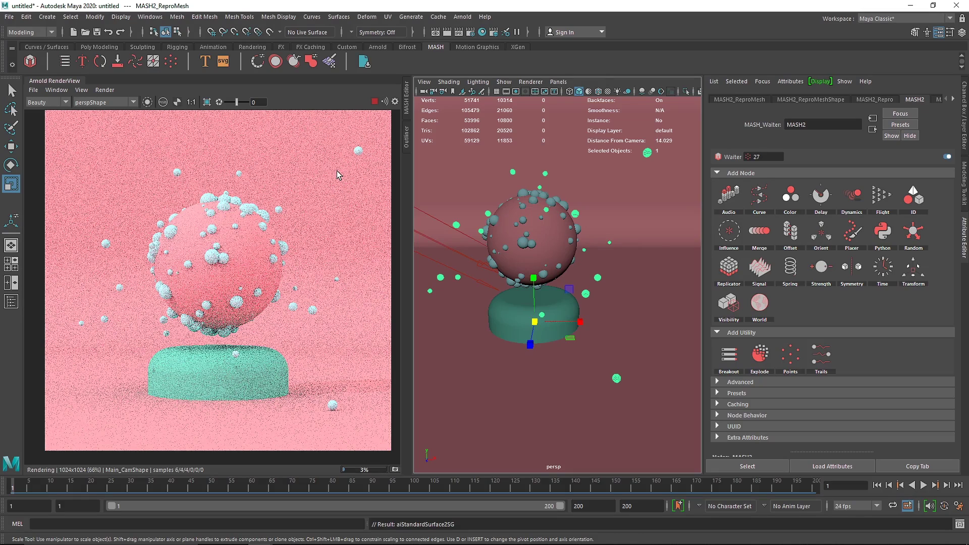
Step: Examine the render settings, close them and stop the live render
click(468, 33)
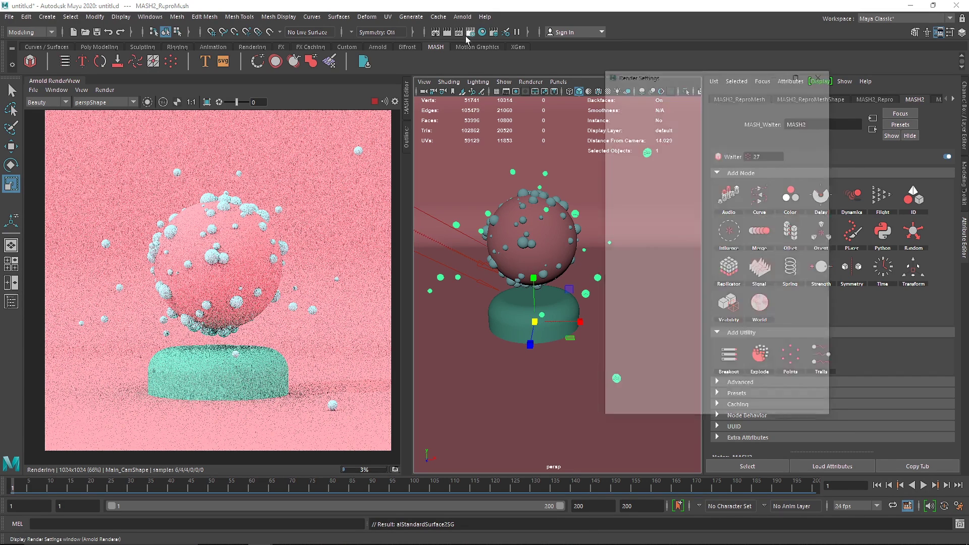
click(636, 300)
click(699, 180)
click(821, 72)
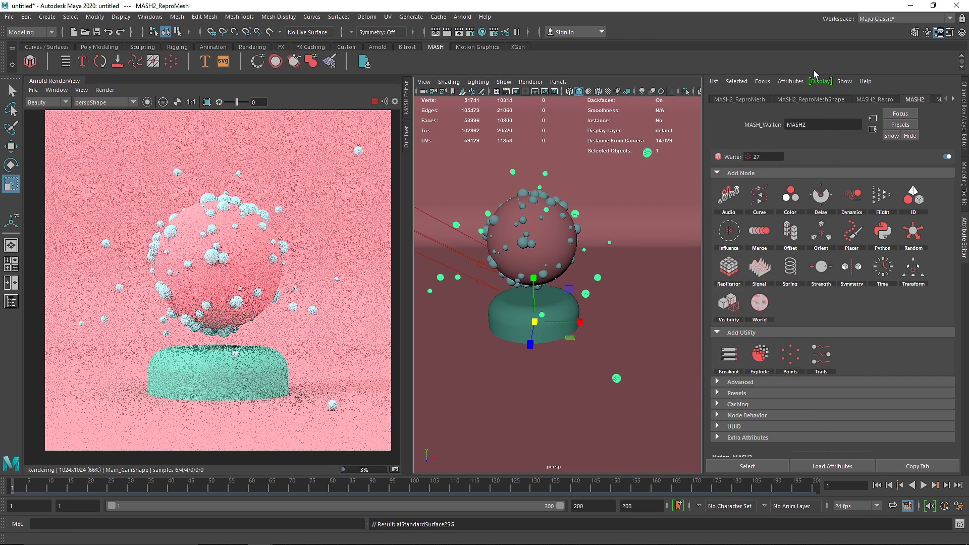
click(374, 101)
Step: Open the Outliner and set the directional light's Arnold samples to 8
click(405, 139)
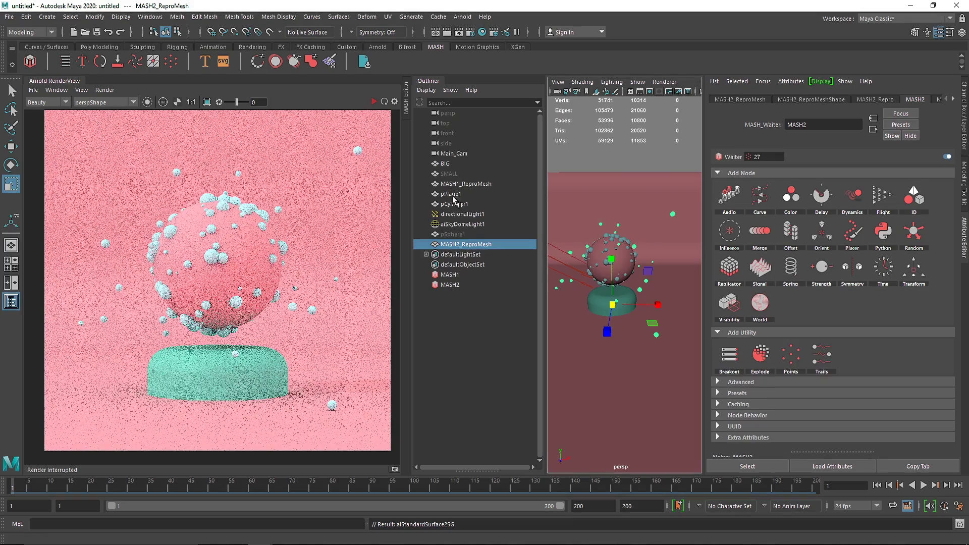
click(659, 244)
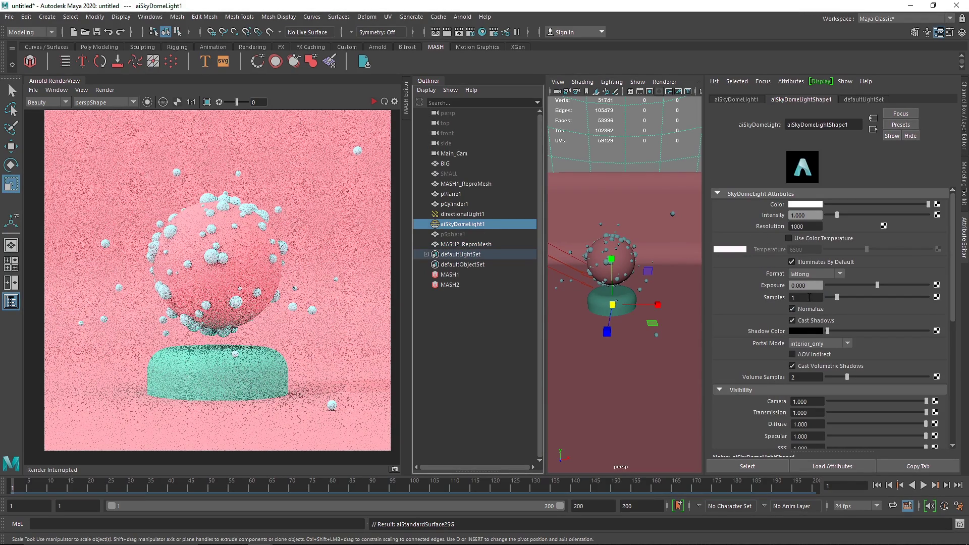
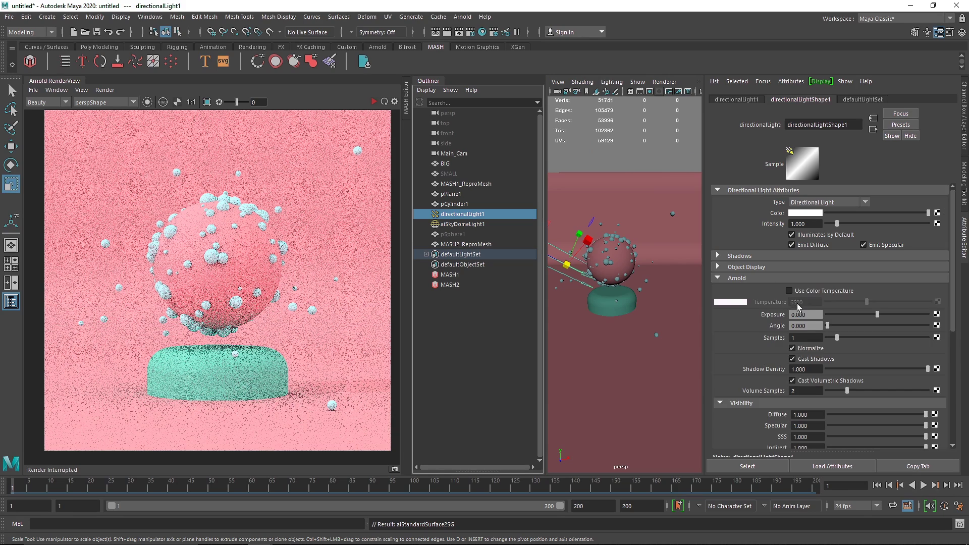
double_click(805, 337)
text(8)
key(Return)
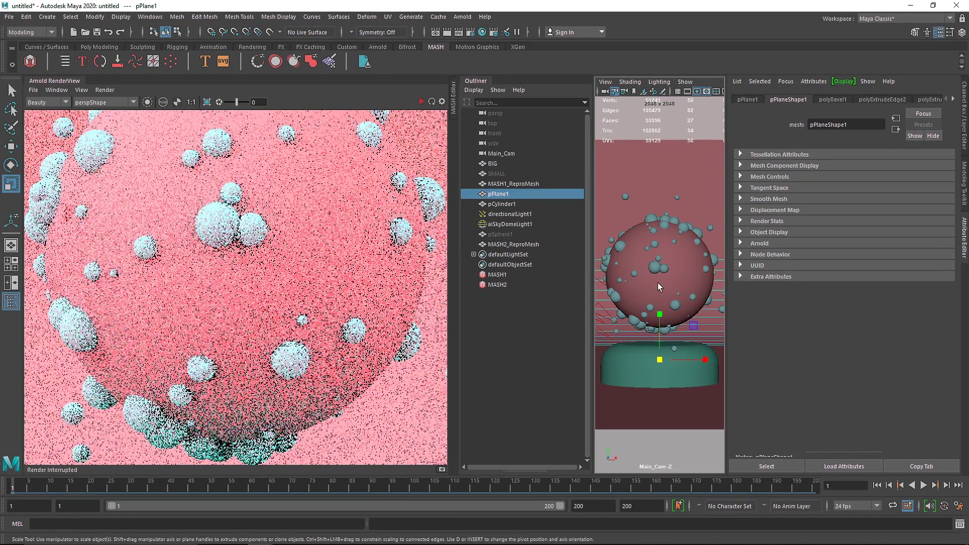
Step: Close the Arnold render view and delete the big sphere along with both MASH sphere meshes
click(657, 283)
right_click(70, 80)
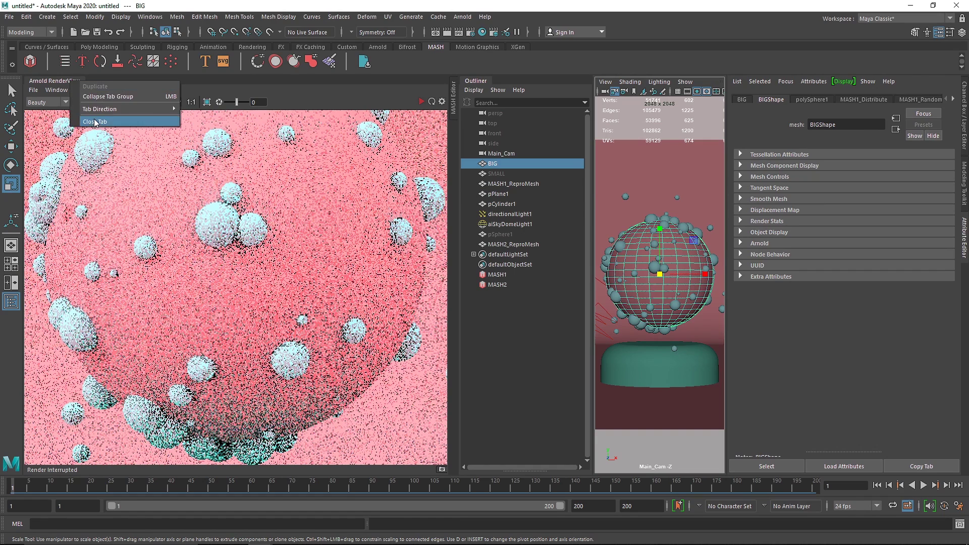
click(95, 120)
key(Delete)
click(473, 258)
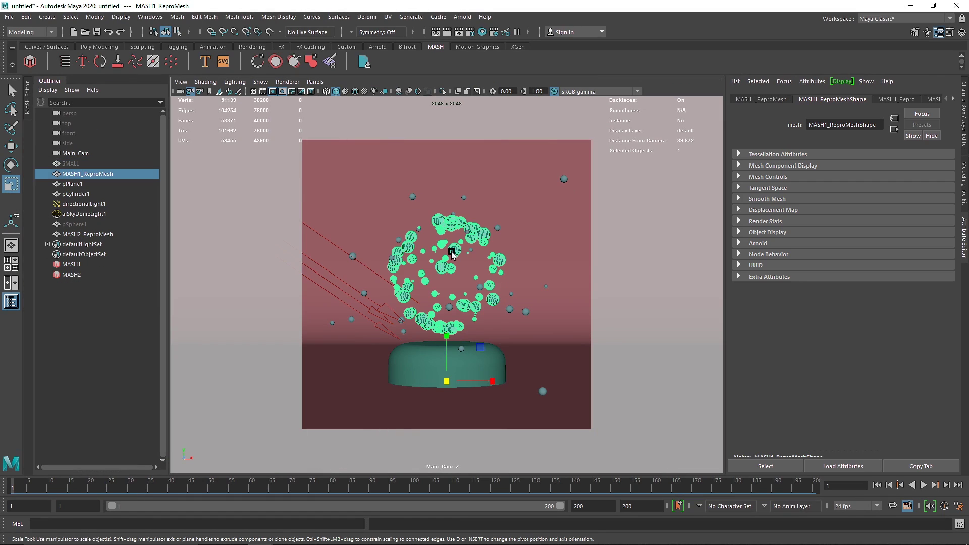
key(Delete)
click(413, 195)
key(Delete)
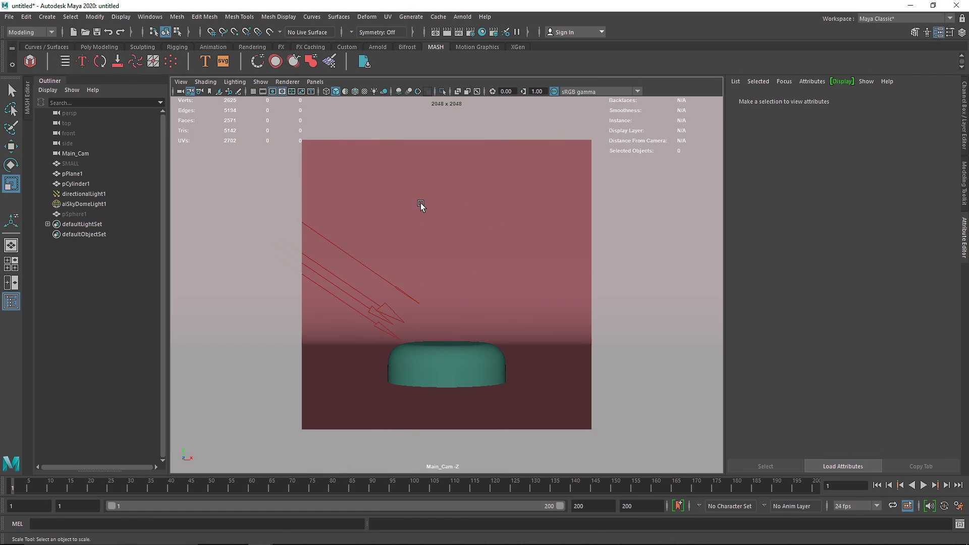
Step: In the perspective view, create a polygon cube and raise it about 3.14 units so it floats above the pedestal
key(space)
drag(447, 322, 447, 244)
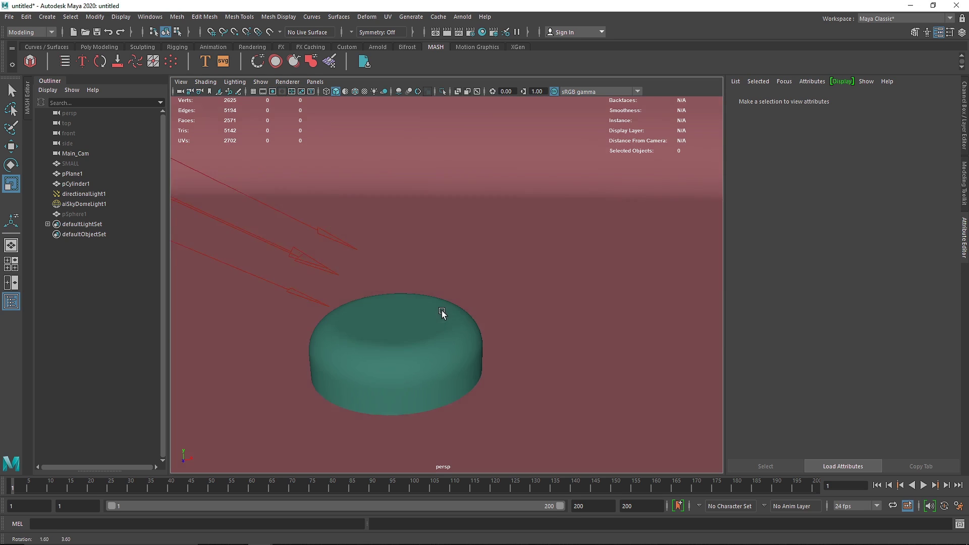
alt+middle_drag(441, 311, 419, 323)
scroll(220, 277, down, 10)
alt+drag(341, 282, 283, 167)
click(99, 46)
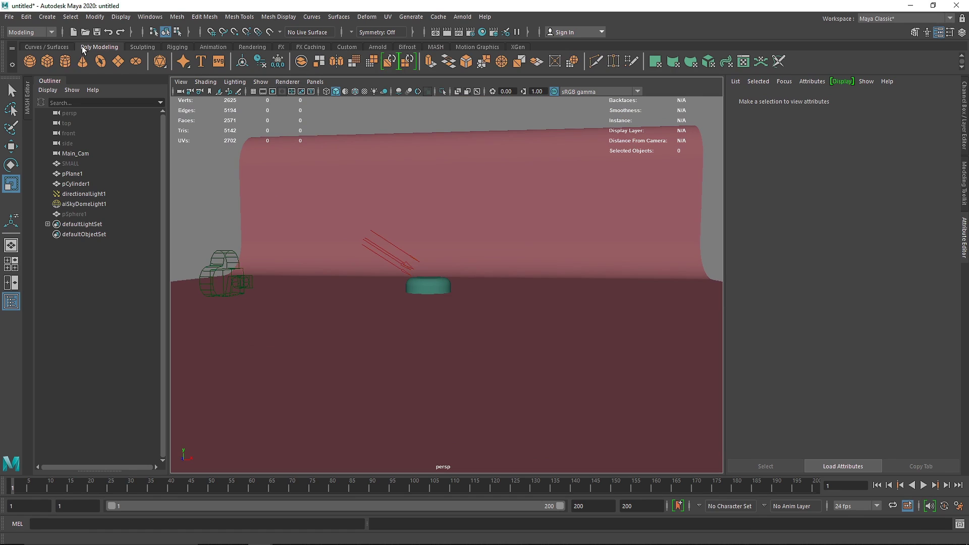
click(48, 61)
scroll(437, 279, up, 3)
drag(422, 263, 424, 220)
key(ctrl+z)
key(w)
key(f)
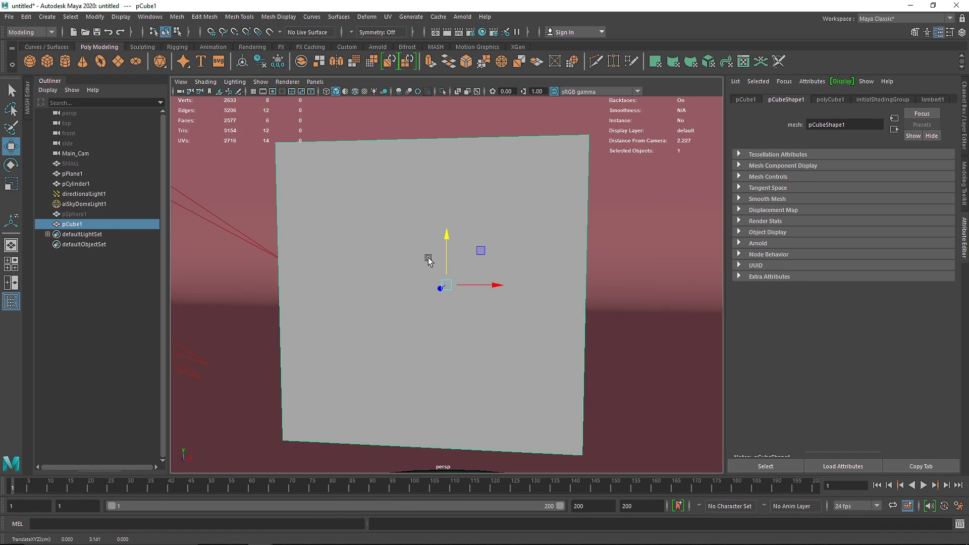
Step: Check the cube's placement over the pedestal and switch the viewport to the Main_Cam camera
alt+drag(428, 261, 430, 302)
alt+right_drag(430, 301, 274, 303)
alt+drag(483, 325, 442, 298)
scroll(442, 298, down, 3)
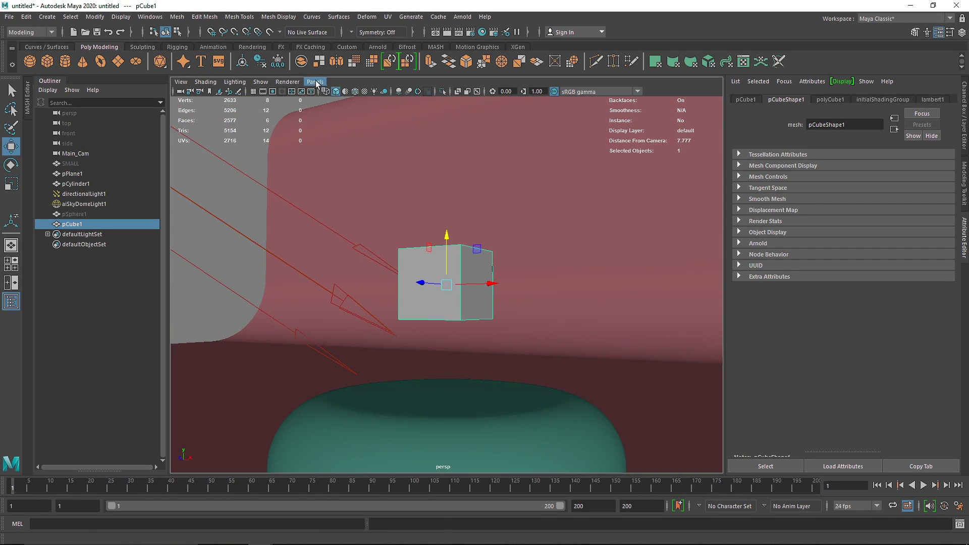
click(315, 82)
click(426, 92)
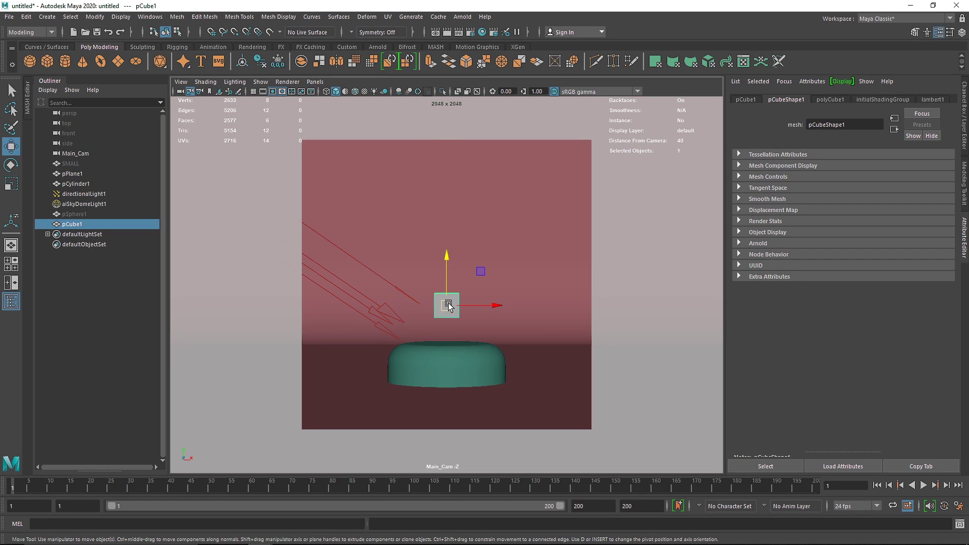
Step: Scale the cube up, tilt it diagonally and set its height to about 4.44 above the pedestal
key(r)
mouse_move(447, 274)
mouse_down()
mouse_move(447, 220)
mouse_move(493, 258)
mouse_move(460, 255)
mouse_move(448, 268)
mouse_move(449, 250)
mouse_move(447, 270)
mouse_up()
key(e)
key(w)
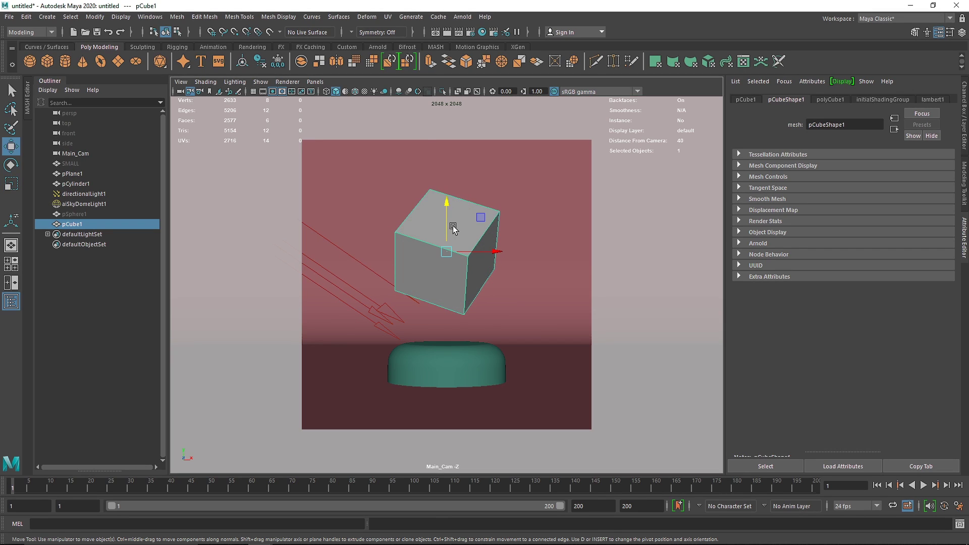
drag(449, 220, 443, 240)
click(448, 231)
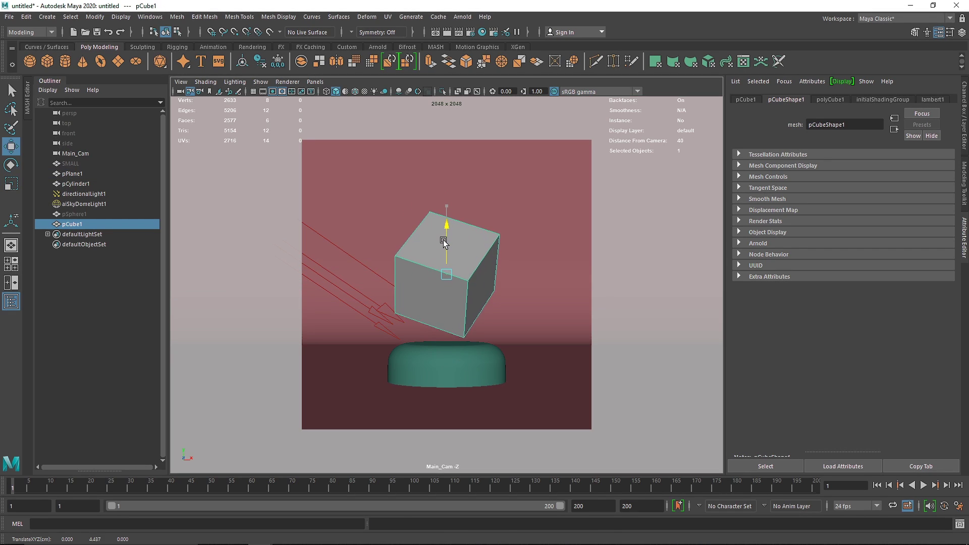
Step: Rotate the cube further, enlarge it and reposition it so one corner points down just above the pedestal's centre
key(e)
mouse_move(497, 267)
mouse_down()
mouse_move(460, 289)
mouse_move(479, 270)
mouse_up()
key(w)
mouse_move(438, 241)
mouse_down()
mouse_move(438, 231)
mouse_move(459, 257)
mouse_move(440, 233)
mouse_up()
key(r)
key(w)
mouse_move(485, 256)
mouse_down()
mouse_move(455, 231)
mouse_move(444, 252)
mouse_move(497, 255)
mouse_up()
key(e)
key(r)
key(e)
key(w)
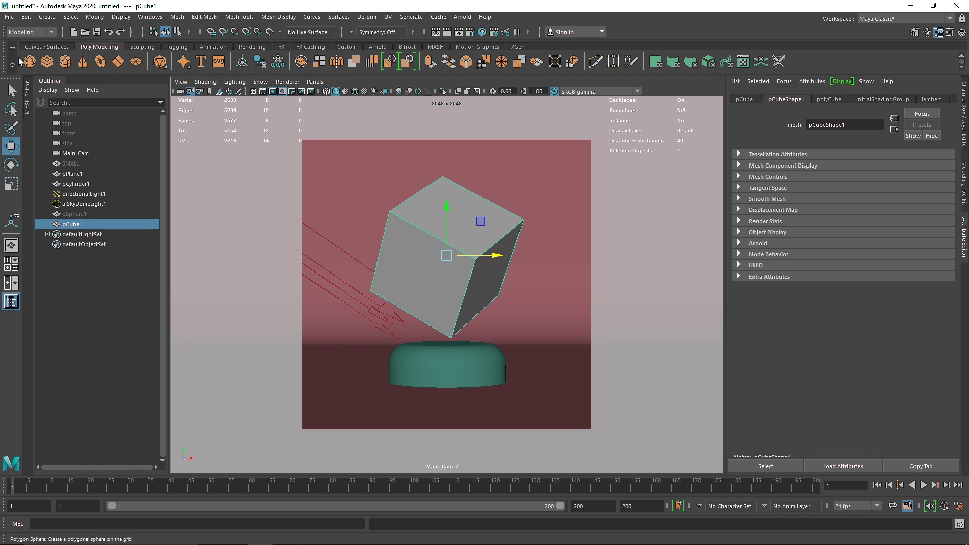
Step: Create a second polygon cube, raise it about 8.66 units beside the large cube and scale it down to about 0.13
click(47, 61)
drag(448, 324, 449, 115)
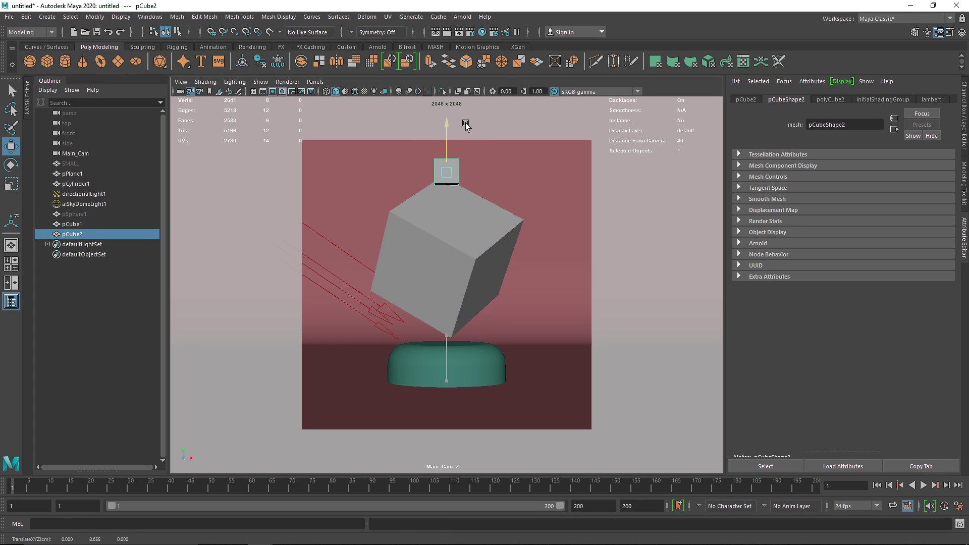
key(r)
drag(440, 170, 554, 171)
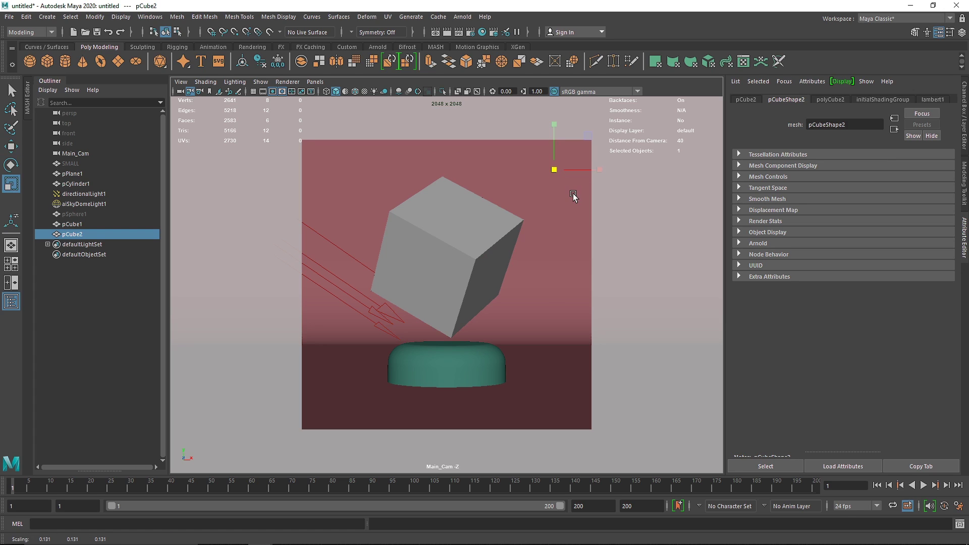
Step: Create a MASH network from the tiny cube and switch the viewport to the perspective camera
click(436, 47)
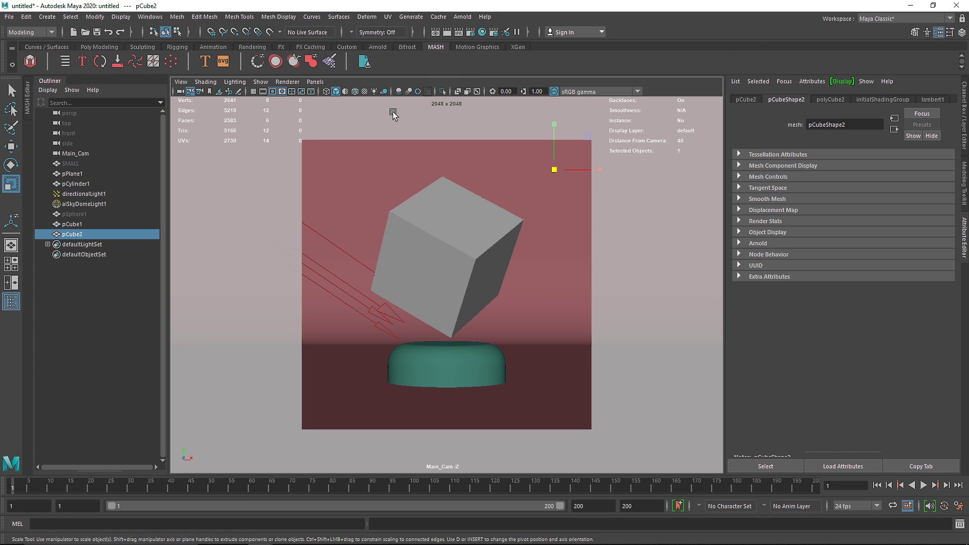
click(30, 61)
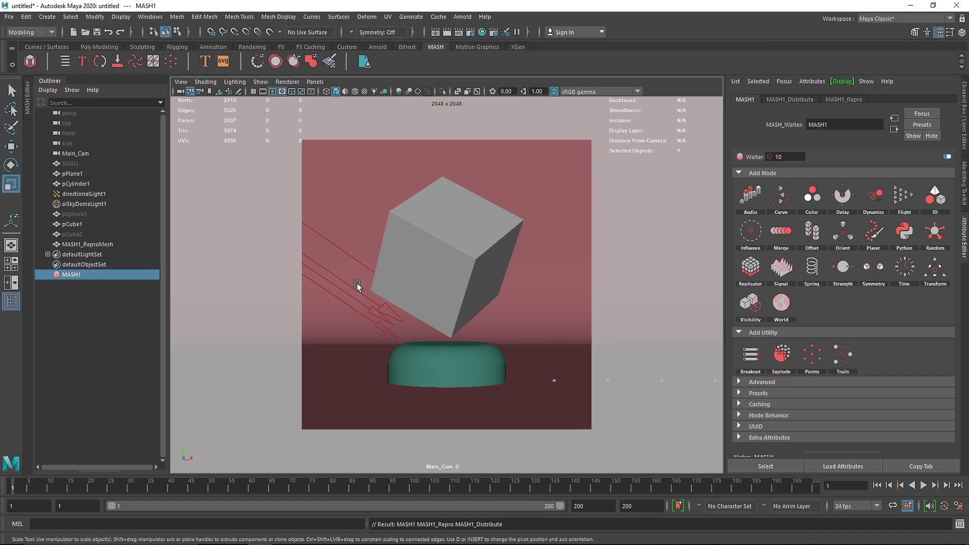
click(45, 79)
key(space)
drag(424, 311, 434, 191)
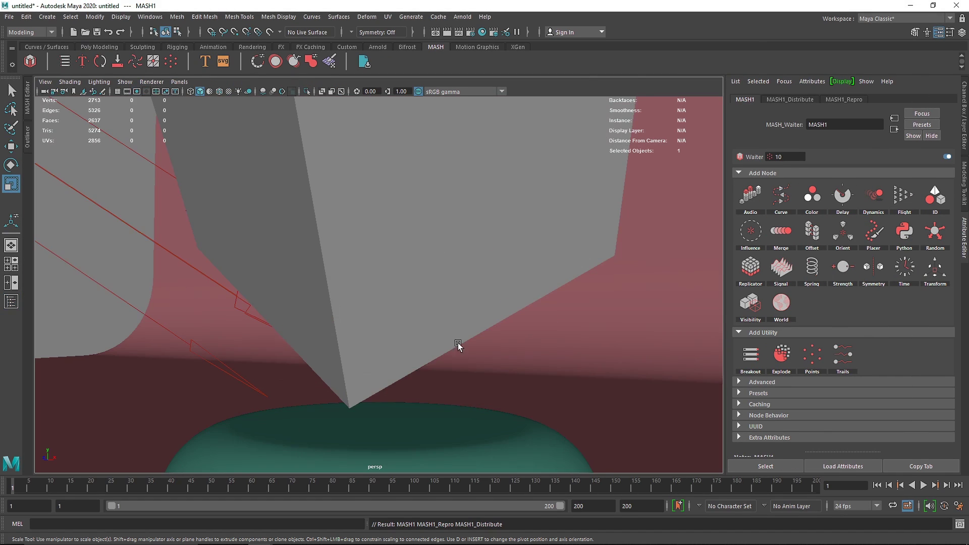
Step: Change the distribution type of the tiny cube's MASH network to Mesh
alt+drag(458, 343, 430, 359)
scroll(430, 359, down, 3)
alt+right_drag(430, 359, 413, 356)
alt+middle_drag(414, 356, 295, 232)
alt+right_drag(656, 316, 577, 316)
alt+middle_drag(577, 316, 398, 283)
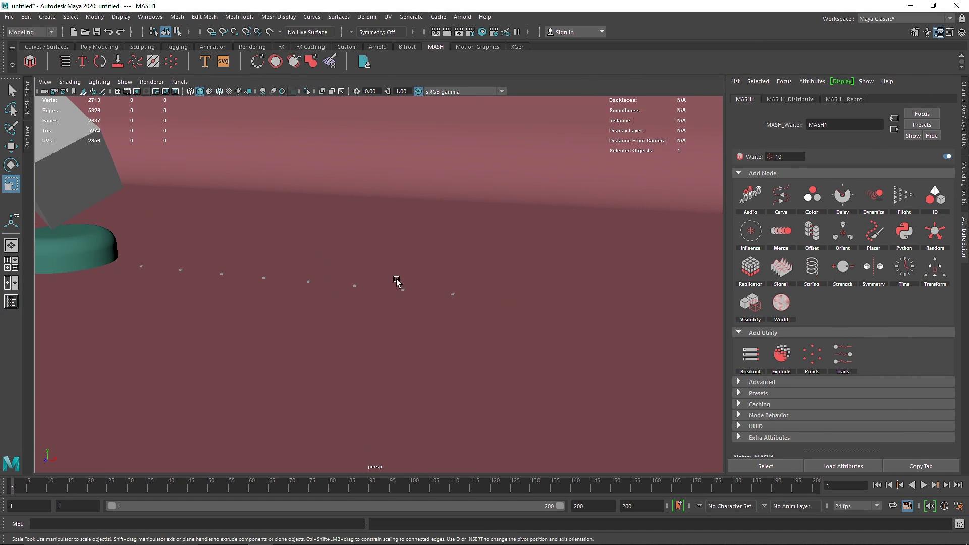
alt+drag(422, 282, 454, 282)
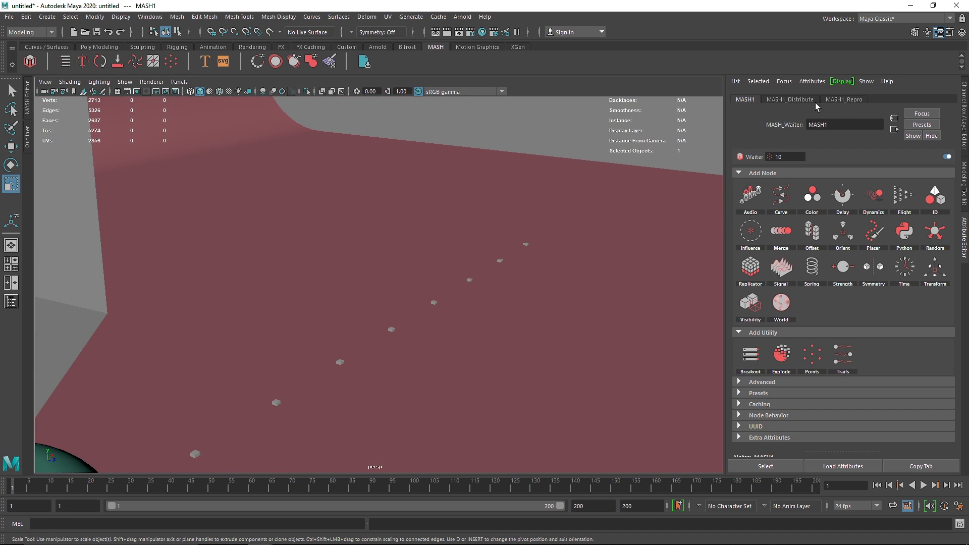
click(790, 99)
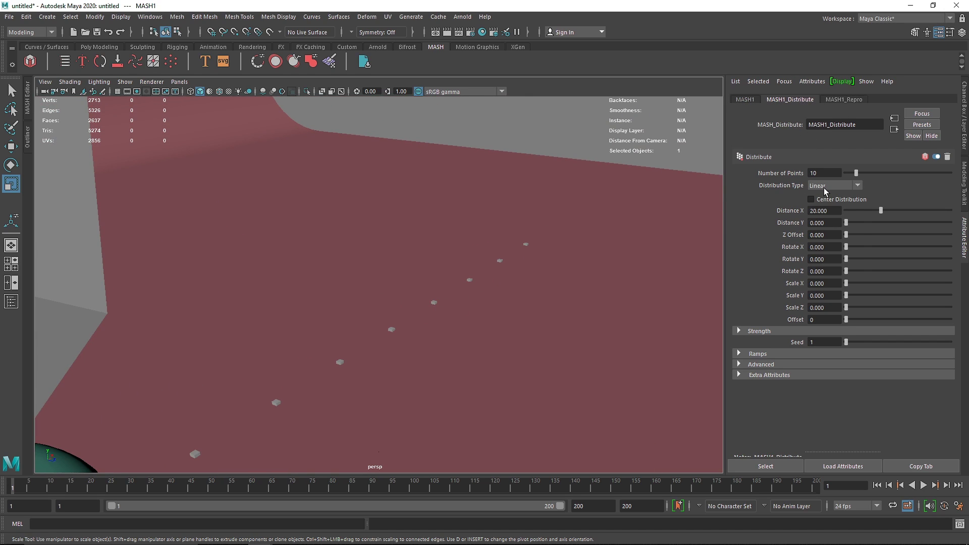
click(826, 190)
click(827, 228)
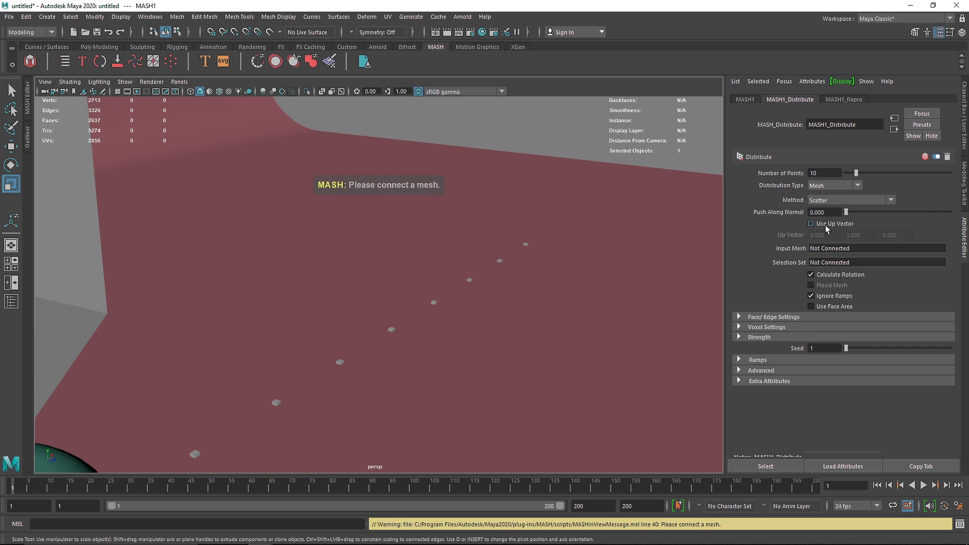
Step: Rename the large tilted cube to BIG and the tiny source cube to Small1
click(27, 136)
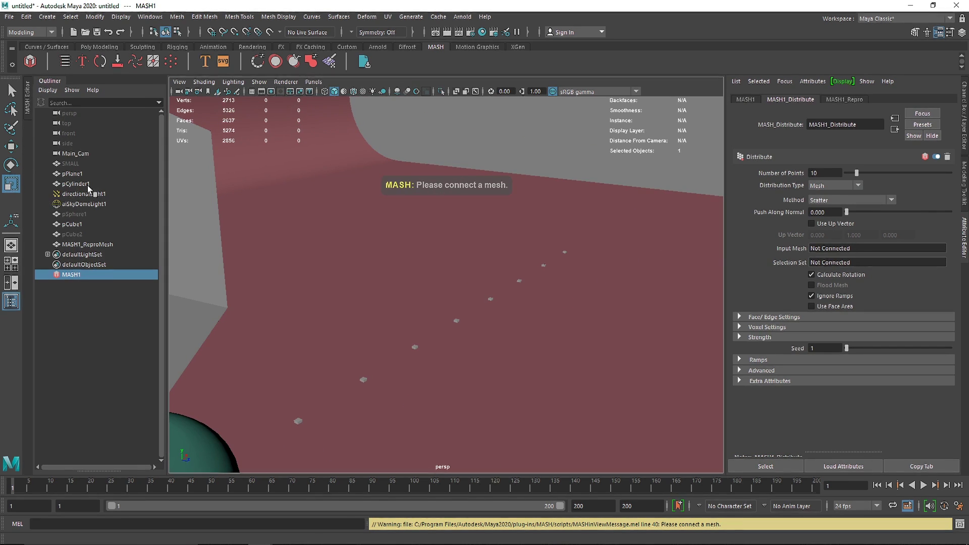
double_click(74, 224)
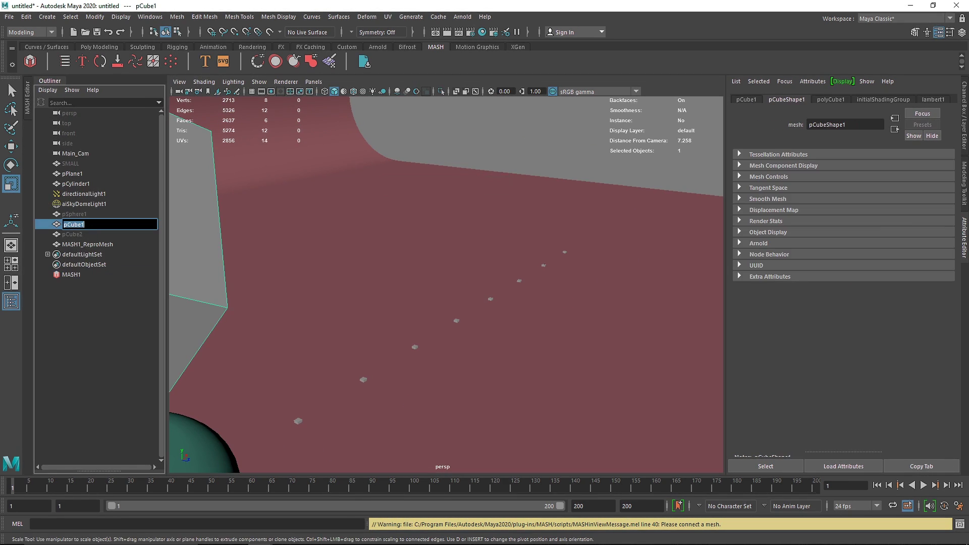
text(BIG)
key(Return)
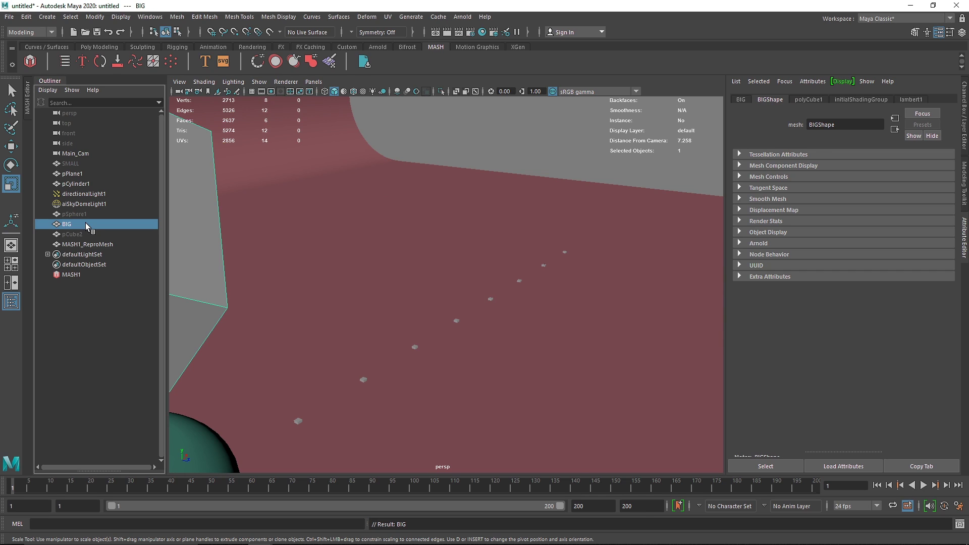
double_click(73, 235)
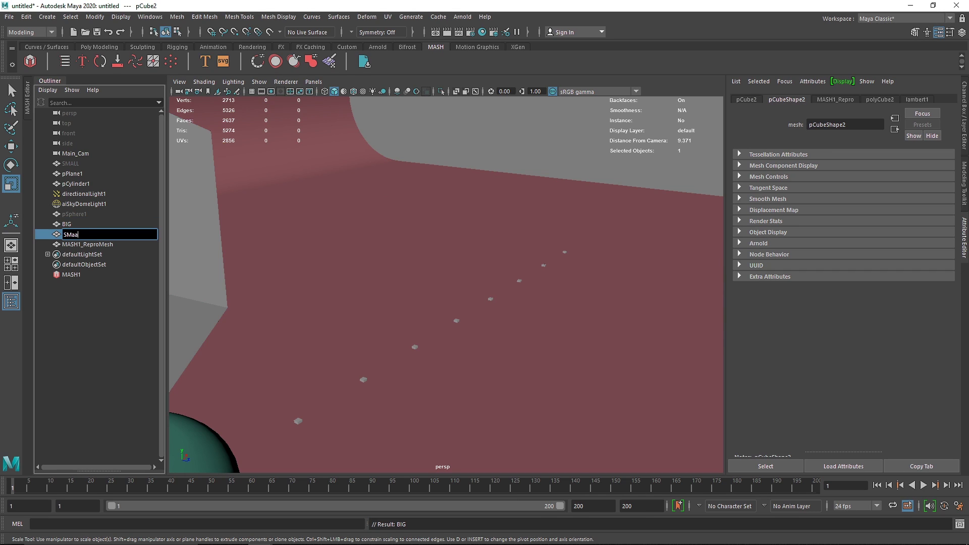
text(Small1)
key(Return)
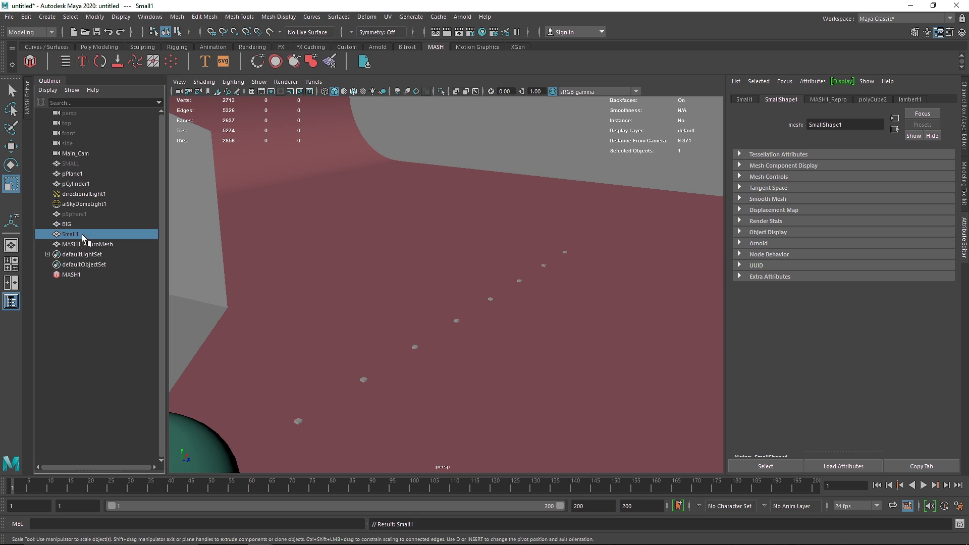
Step: Connect the BIG cube as the input mesh of the MASH distribution so the small cubes scatter over its surface
click(77, 276)
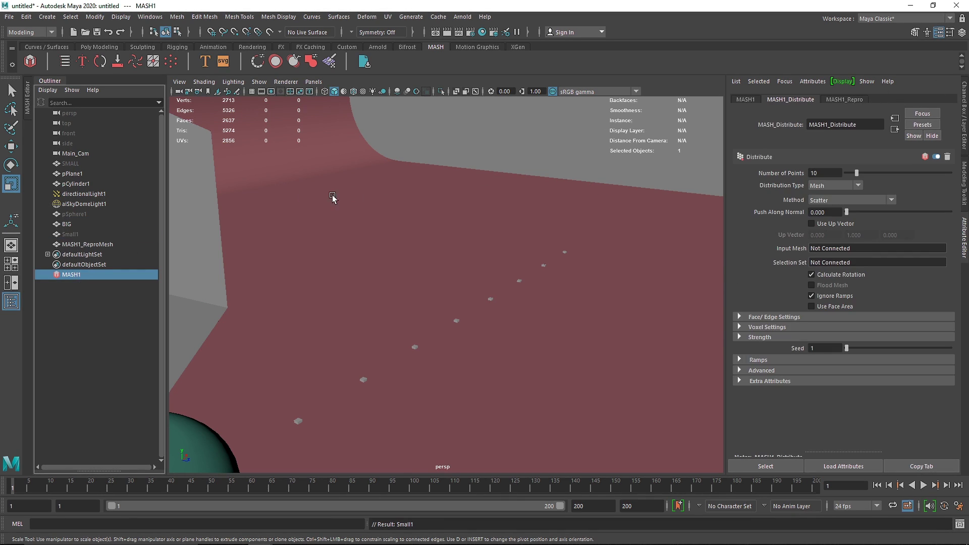
middle_drag(71, 226, 860, 251)
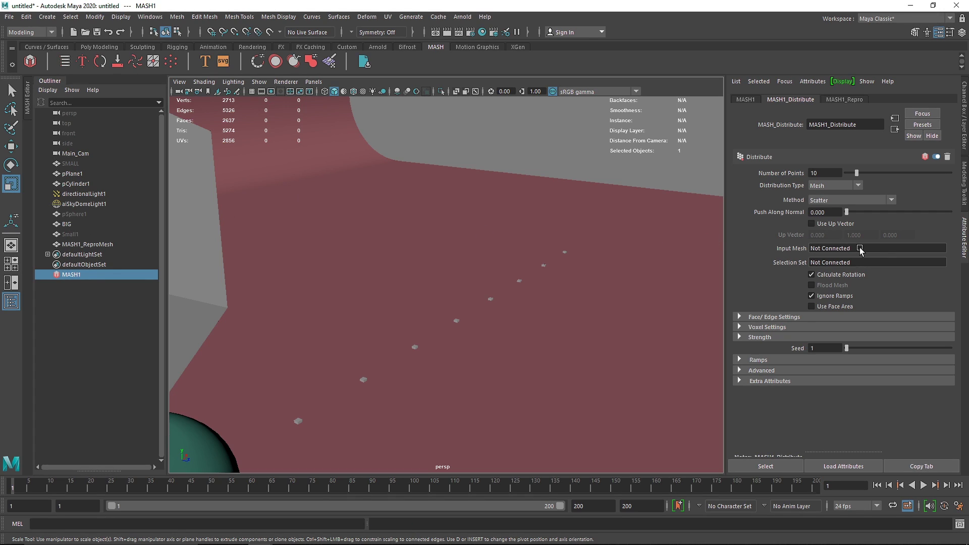
middle_drag(65, 224, 828, 250)
alt+right_drag(399, 277, 307, 281)
alt+drag(308, 281, 262, 253)
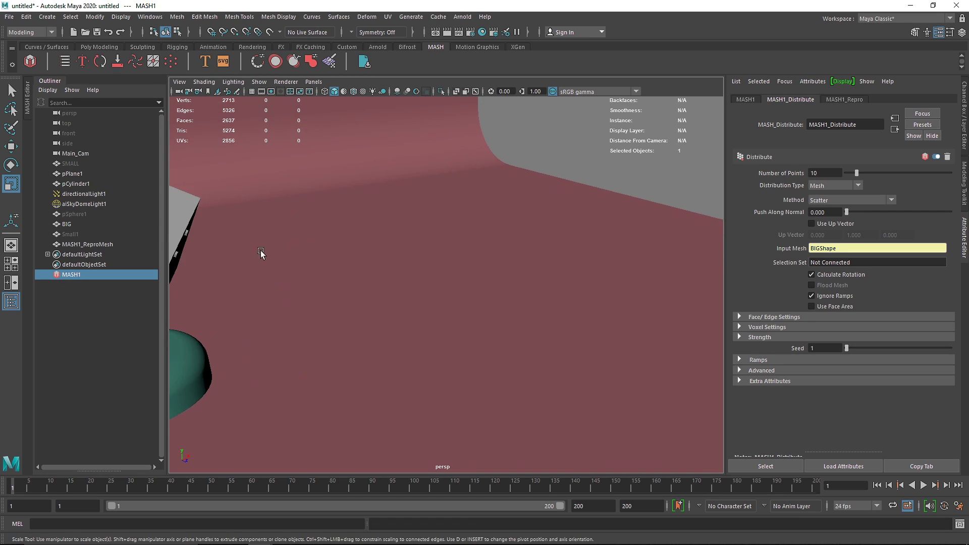
alt+middle_drag(262, 252, 418, 277)
alt+right_drag(418, 277, 432, 277)
alt+drag(432, 276, 240, 303)
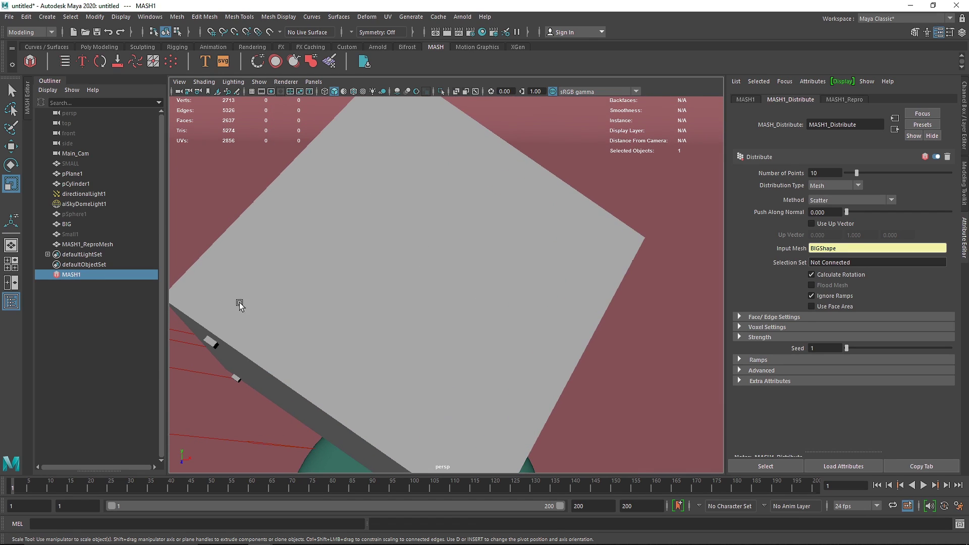
Step: Check the scattered small cubes and raise the MASH distribution's number of points to 100
click(208, 342)
alt+drag(342, 309, 403, 310)
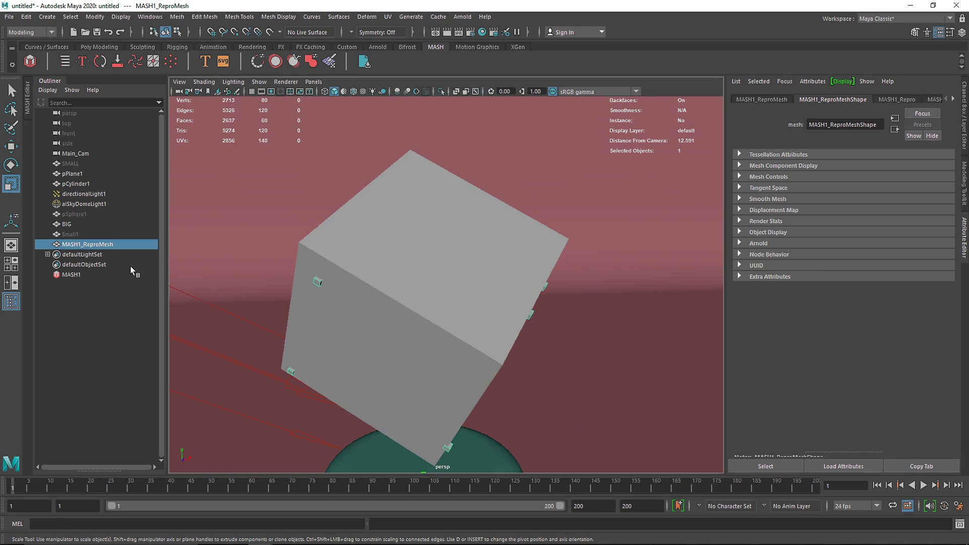
click(93, 276)
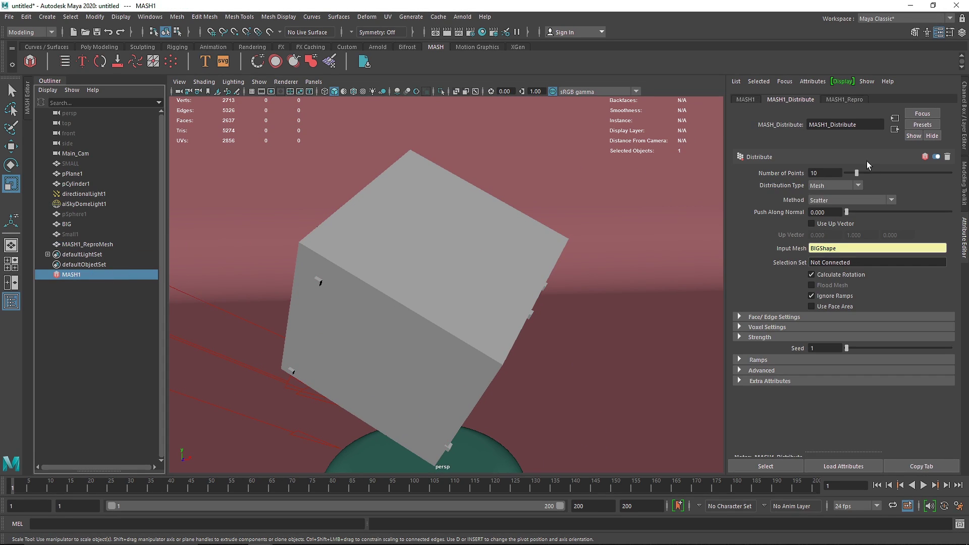
drag(892, 174, 950, 173)
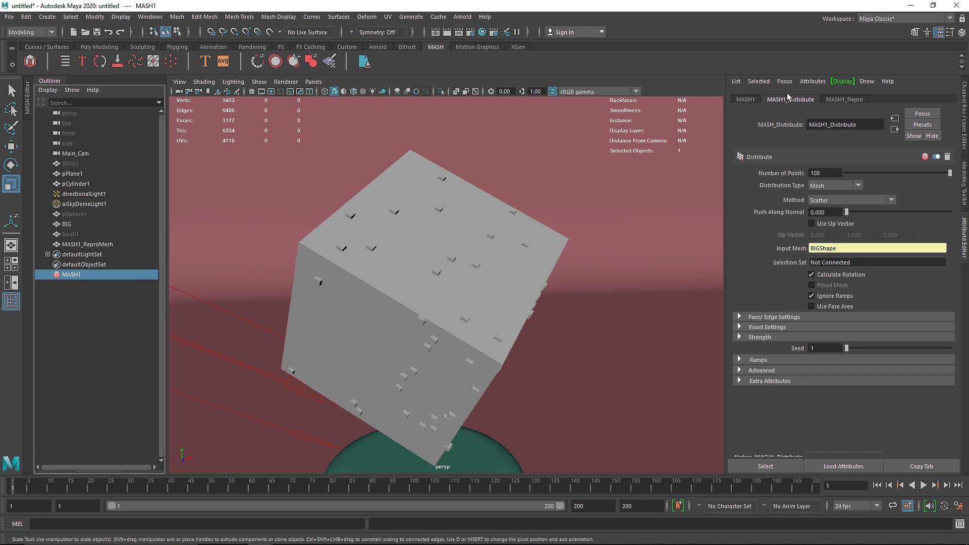
Step: Add a Random node to the MASH network with position X, Y and Z at 0 and a uniform random scale of 5
click(746, 99)
click(903, 253)
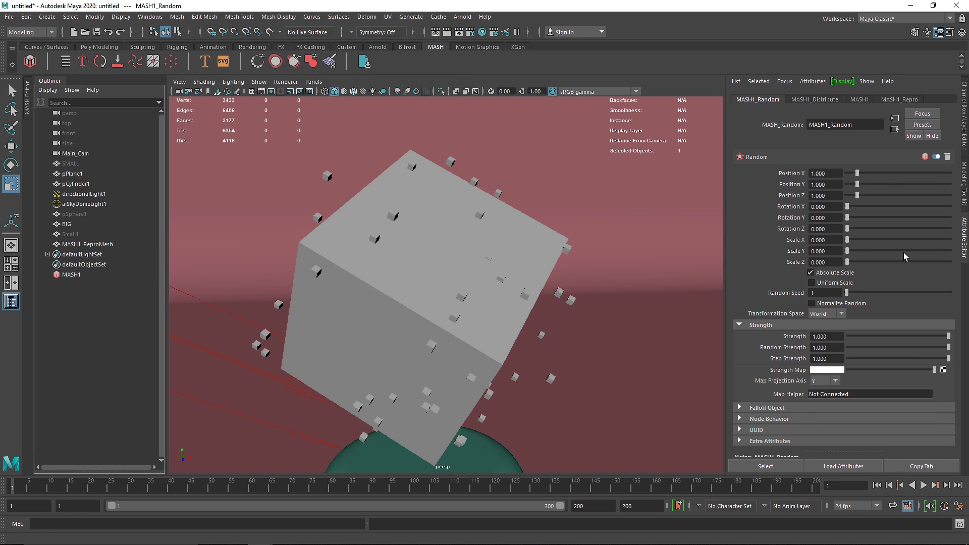
drag(857, 173, 831, 195)
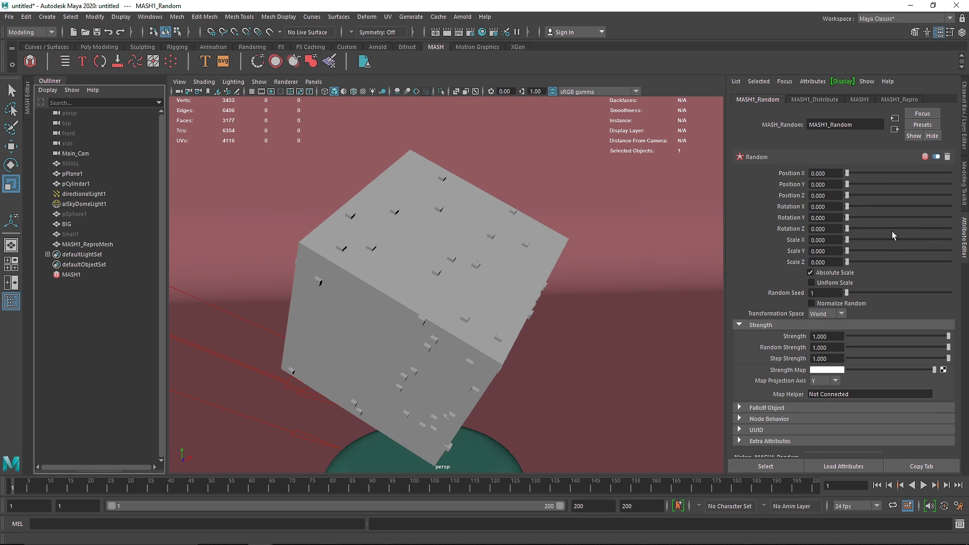
click(833, 239)
text(5)
key(Return)
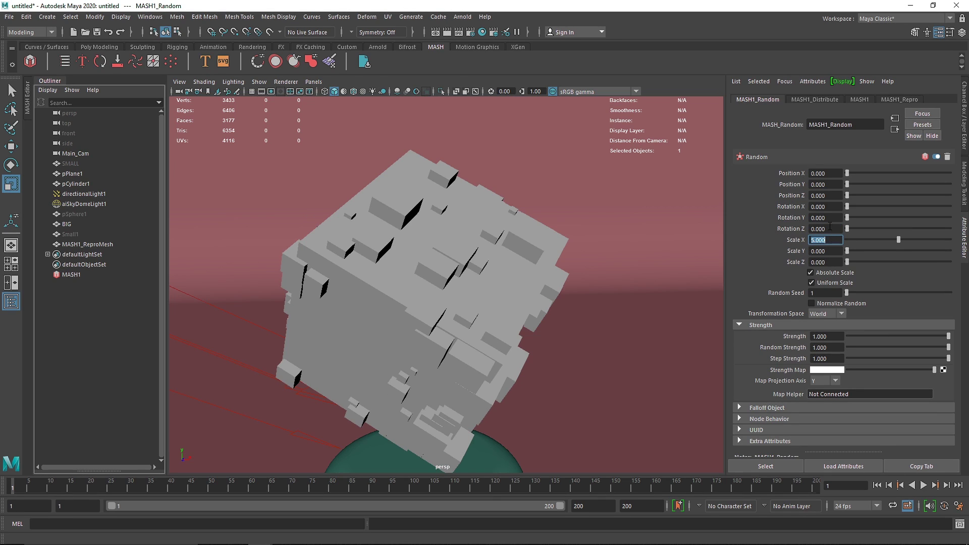
Step: Set the Random node's rotation to 180 in X, 90 in Y and 60 in Z
click(832, 207)
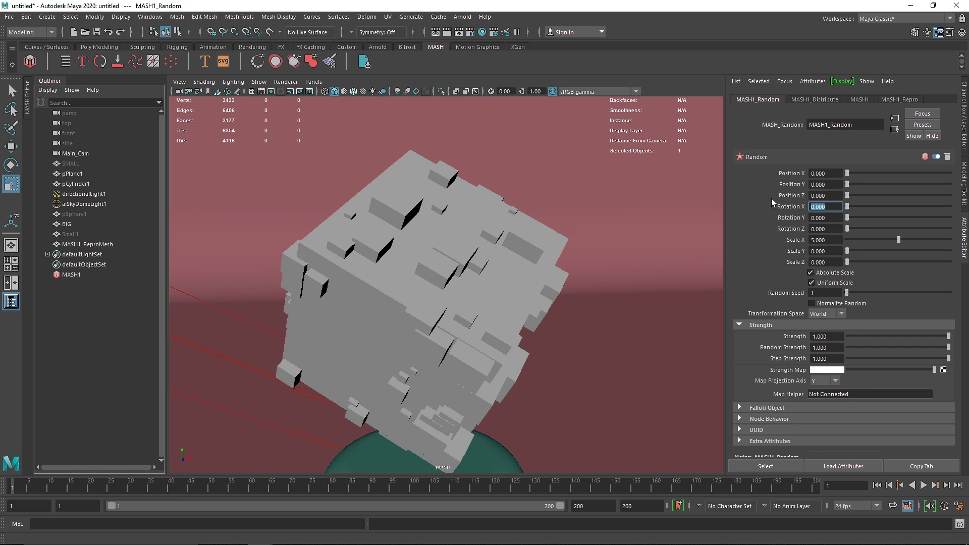
key(Tab)
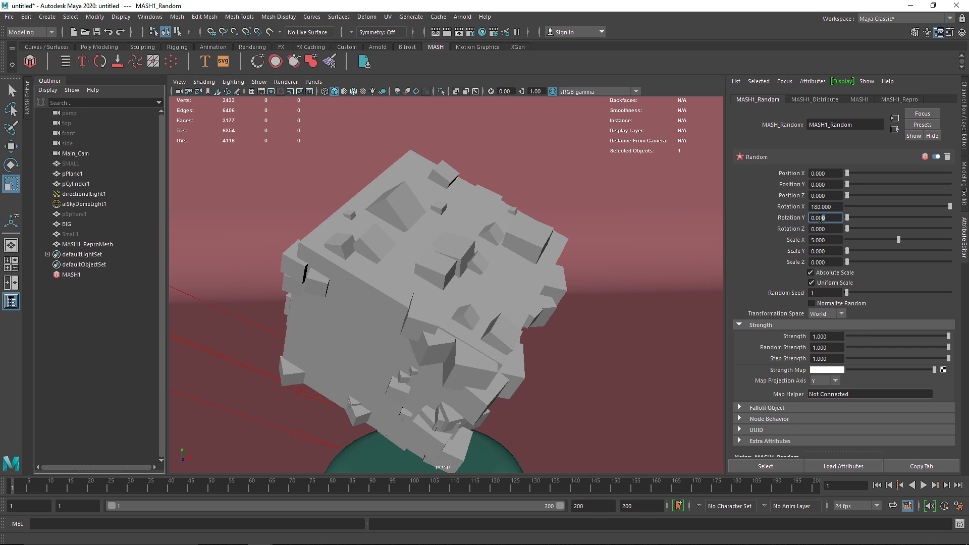
text(90)
key(Tab)
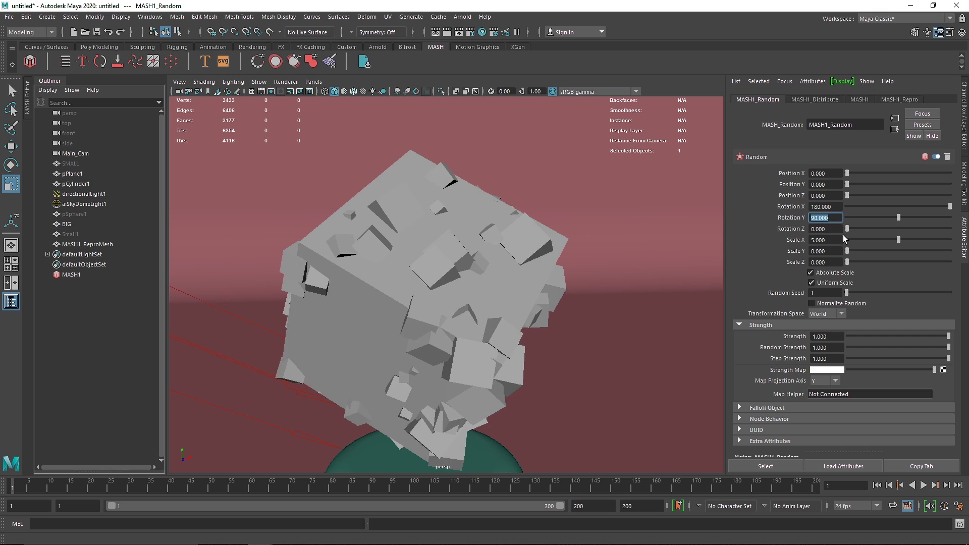
text(30)
key(Return)
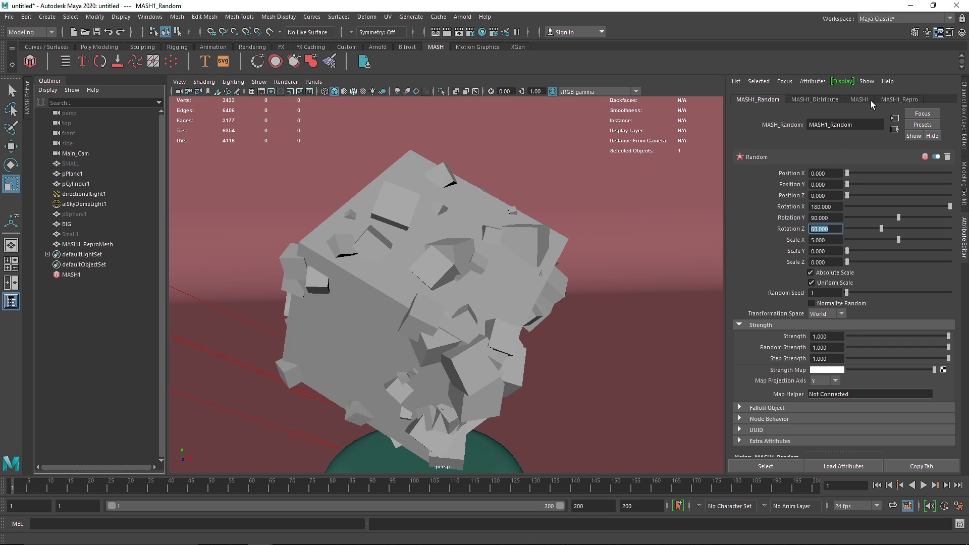
Step: Set the MASH distribution to 65 points and its seed to 24
click(837, 100)
drag(881, 175, 903, 174)
drag(854, 348, 856, 351)
click(823, 174)
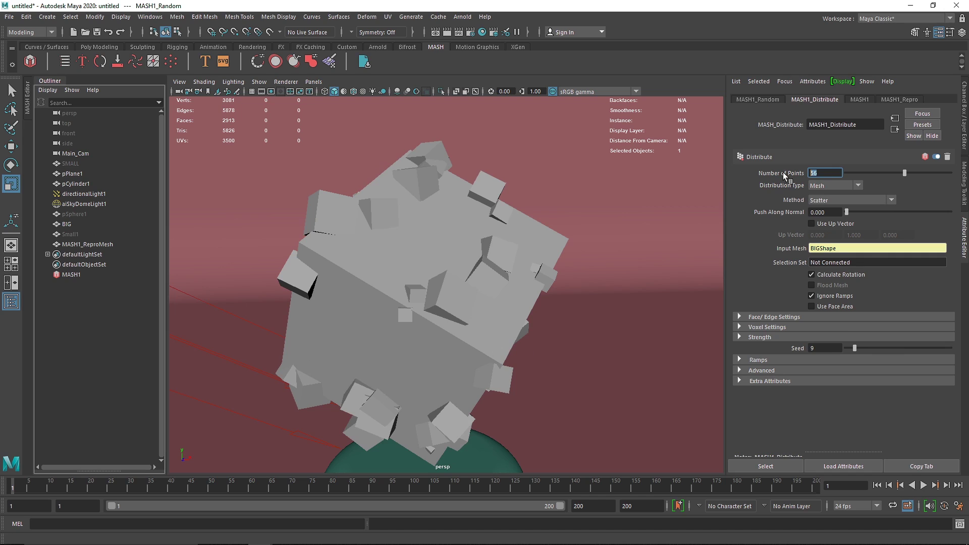
key(Return)
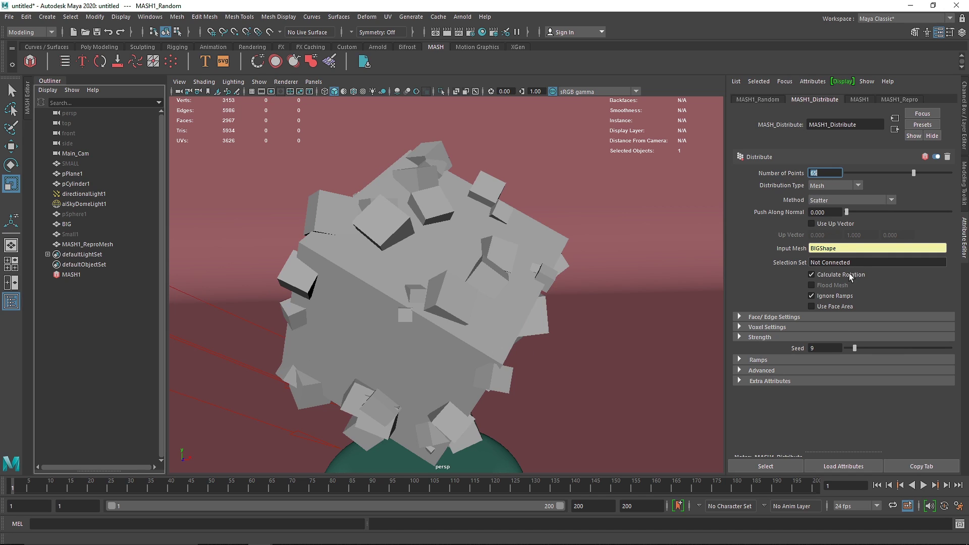
drag(855, 348, 870, 349)
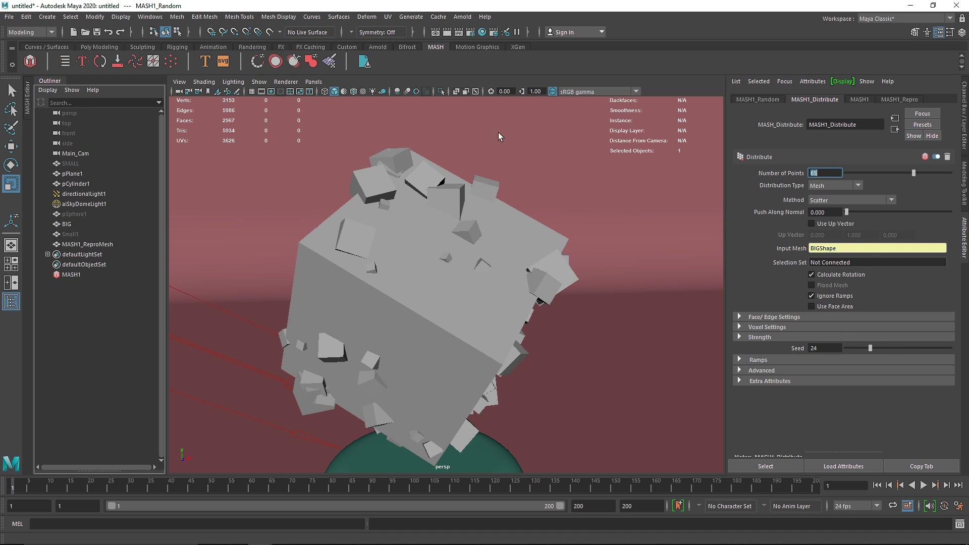
Step: Look through the Main_Cam camera and adjust the distribution seed for a different arrangement of the small cubes
click(313, 82)
mouse_move(394, 96)
click(433, 92)
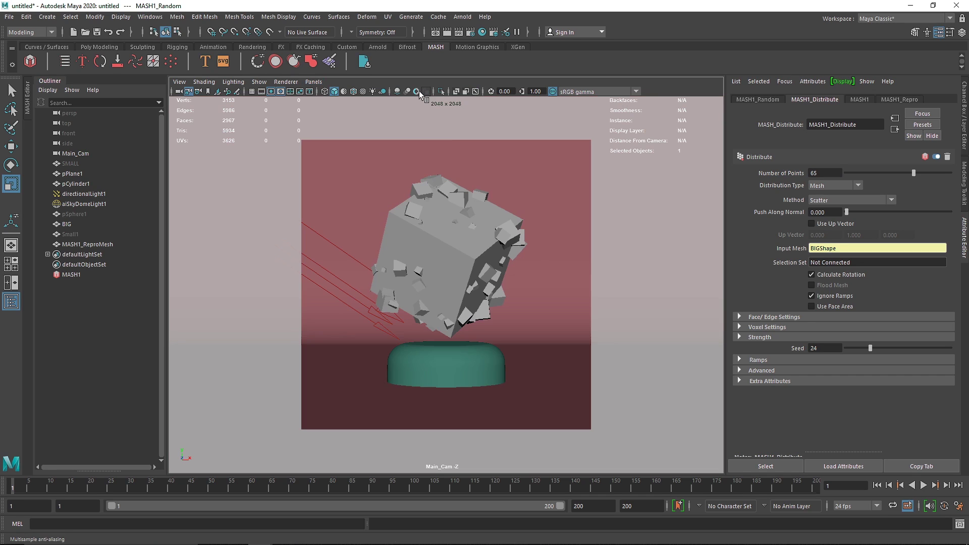
drag(888, 352, 880, 351)
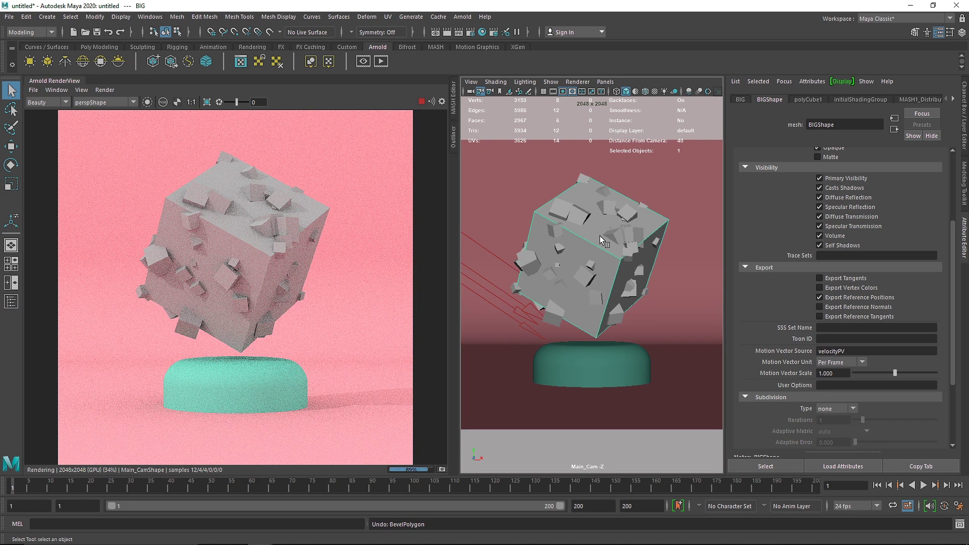
Step: Assign the light-blue material to the BIG cube and the pink material to the scattered small cubes
right_drag(586, 238, 656, 471)
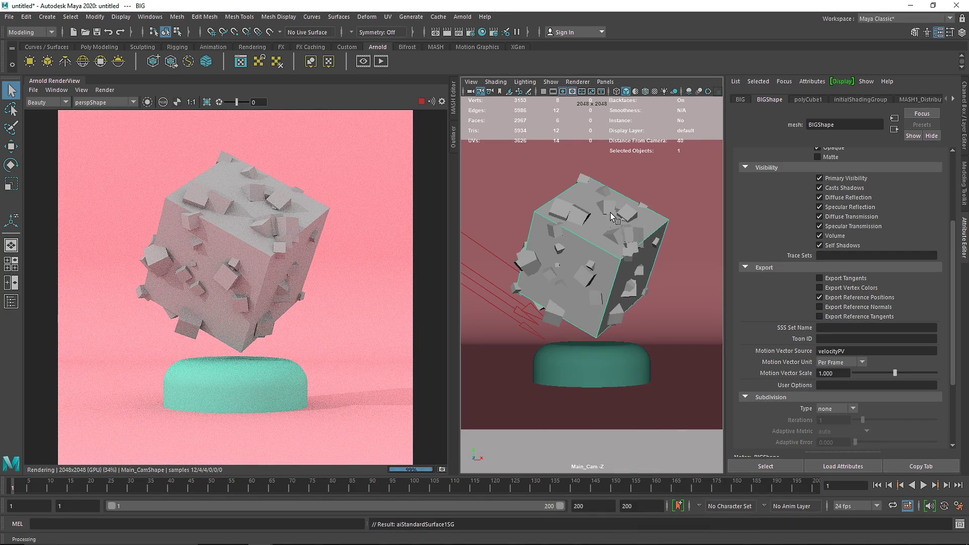
right_drag(593, 252, 665, 483)
click(567, 208)
right_drag(567, 209, 646, 442)
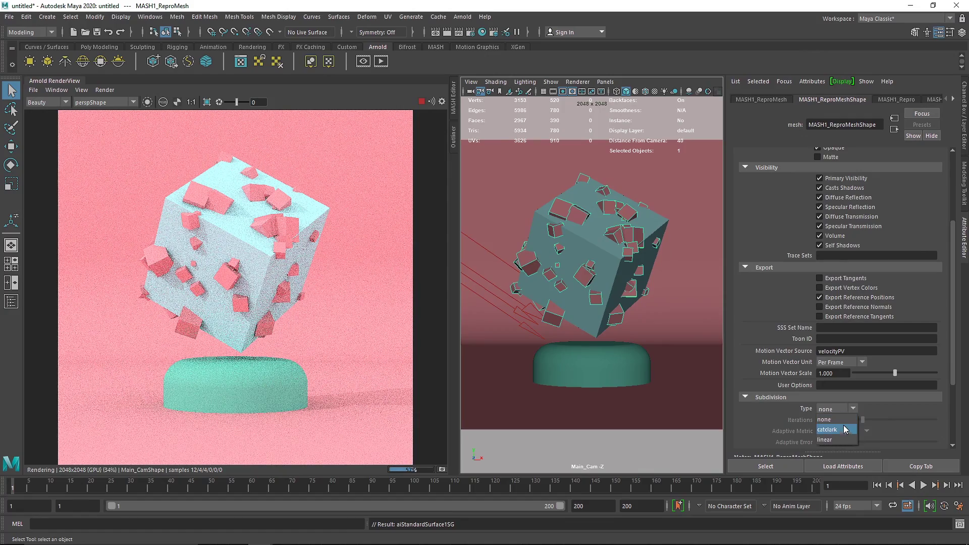
Step: Try catclark subdivision with 7 iterations on the BIG cube
click(602, 253)
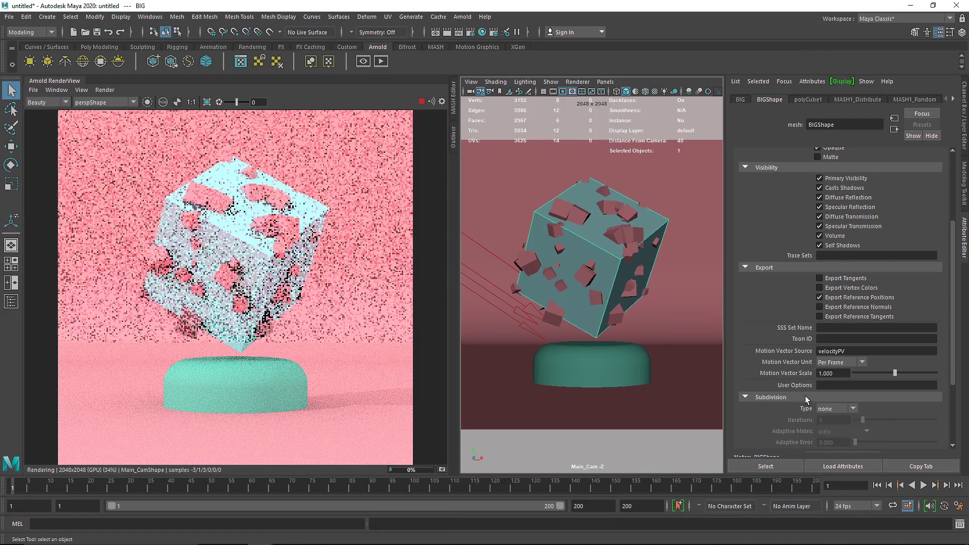
click(835, 409)
click(840, 427)
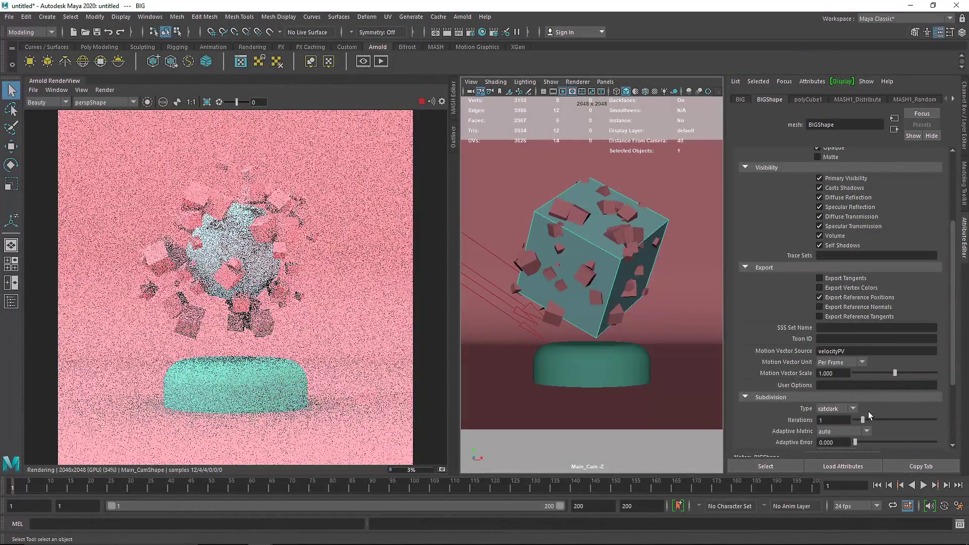
drag(863, 420, 895, 420)
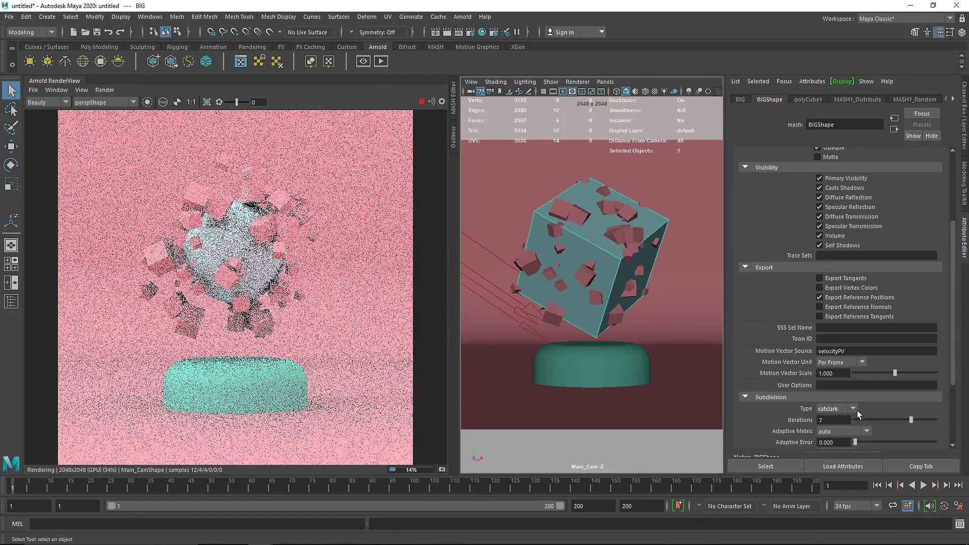
Step: Change the BIG cube's Arnold subdivision type to linear and set its iterations to 3
click(852, 409)
click(843, 436)
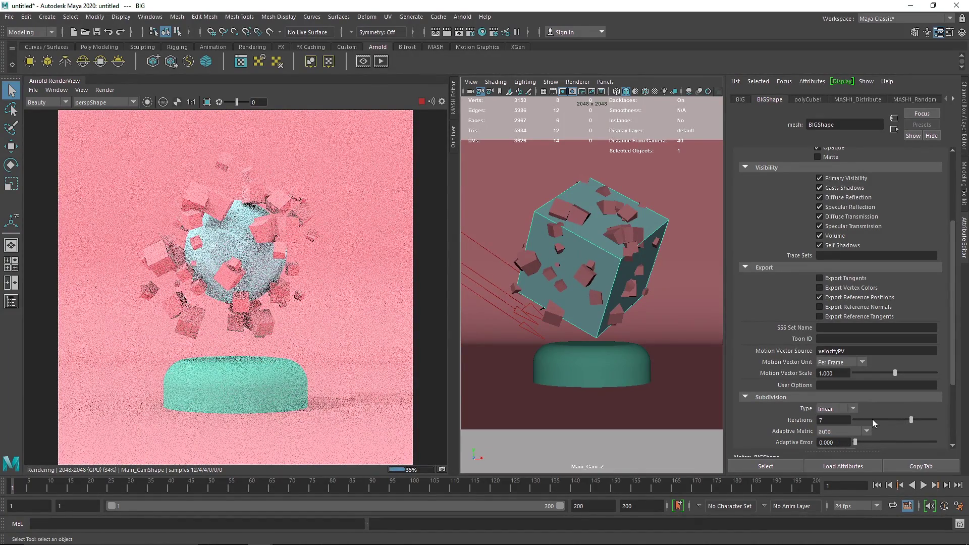
click(872, 419)
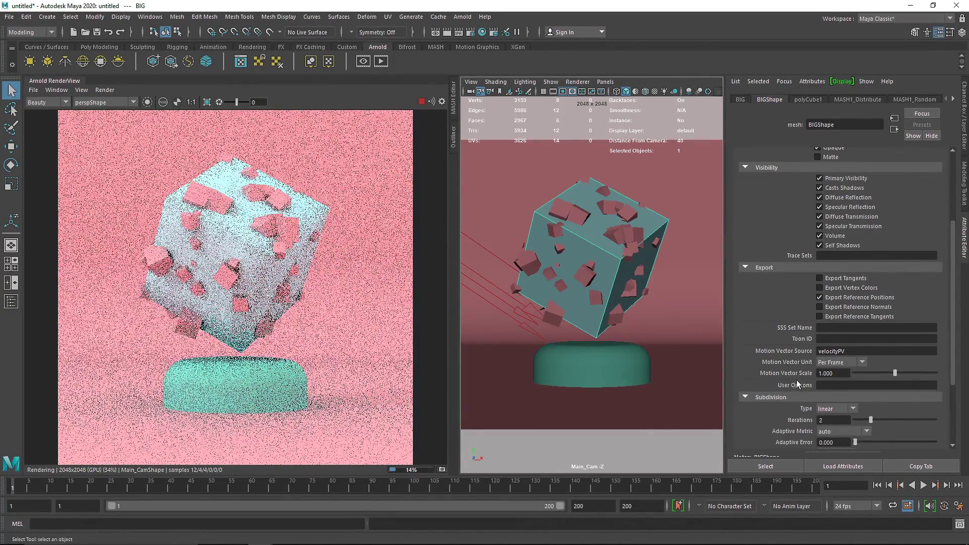
click(876, 417)
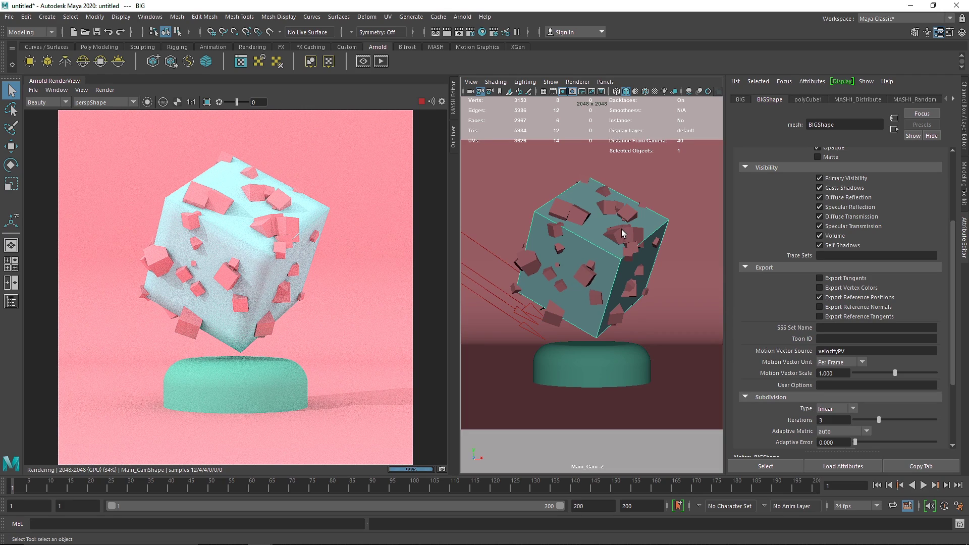
Step: Set the Arnold subdivision type of the scattered small cubes' MASH mesh to linear
click(621, 229)
click(833, 409)
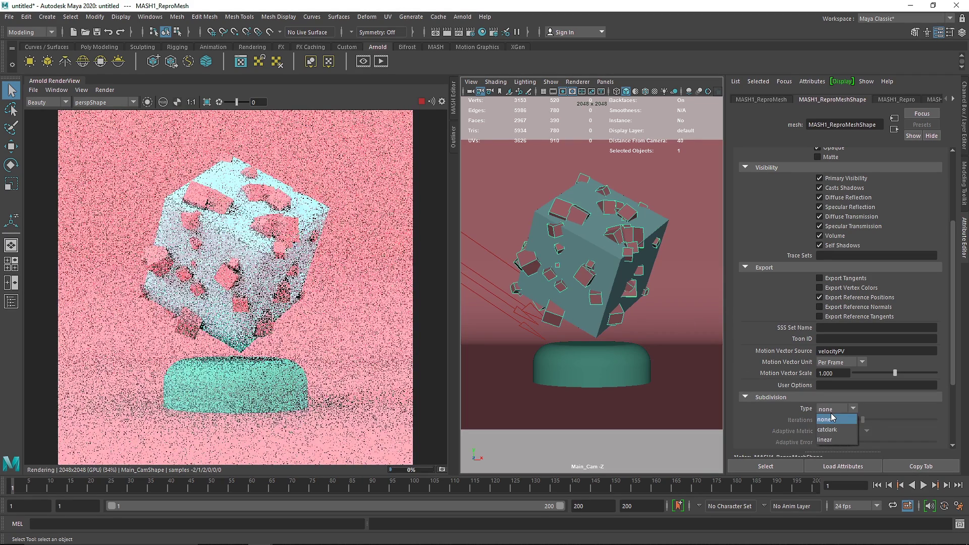
click(824, 440)
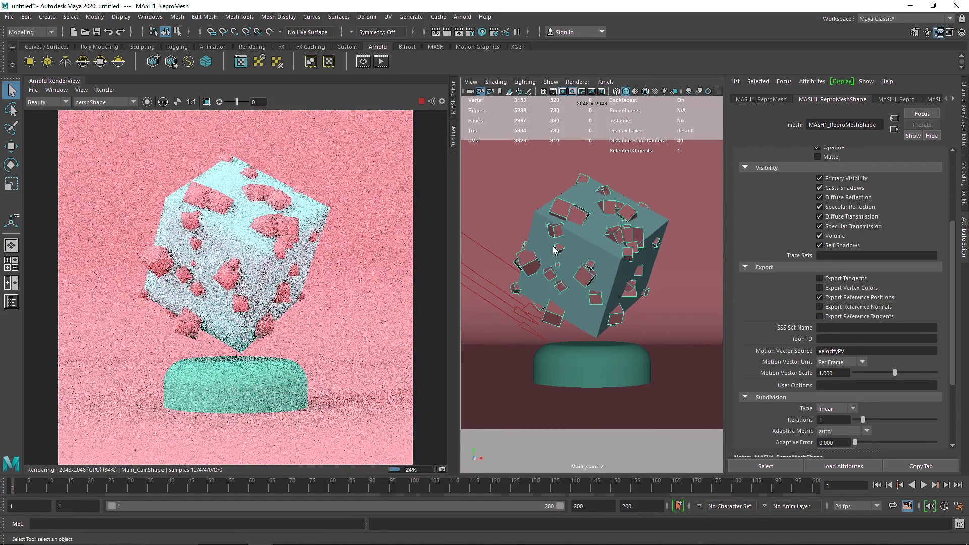
Step: Stop the live Arnold render and bring up the polygon modeling tools
click(422, 102)
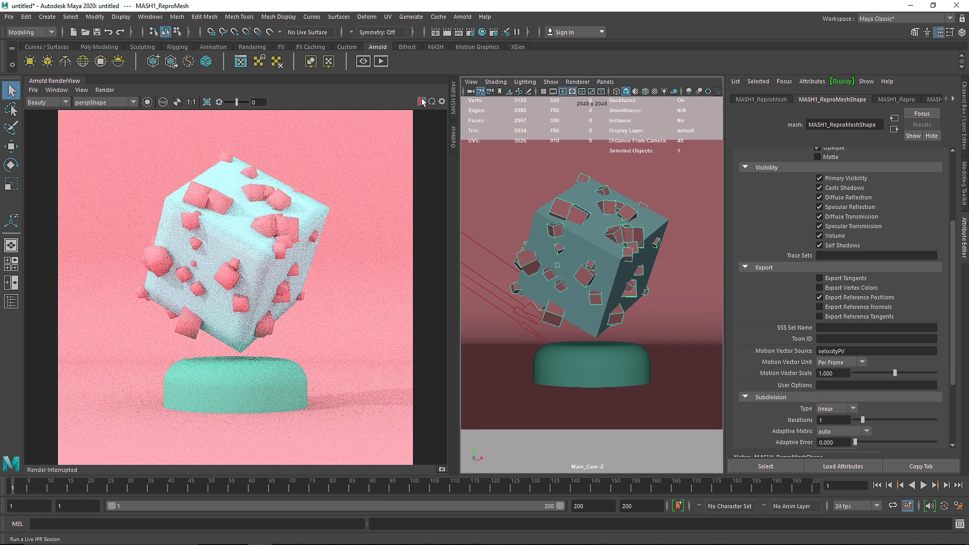
click(99, 46)
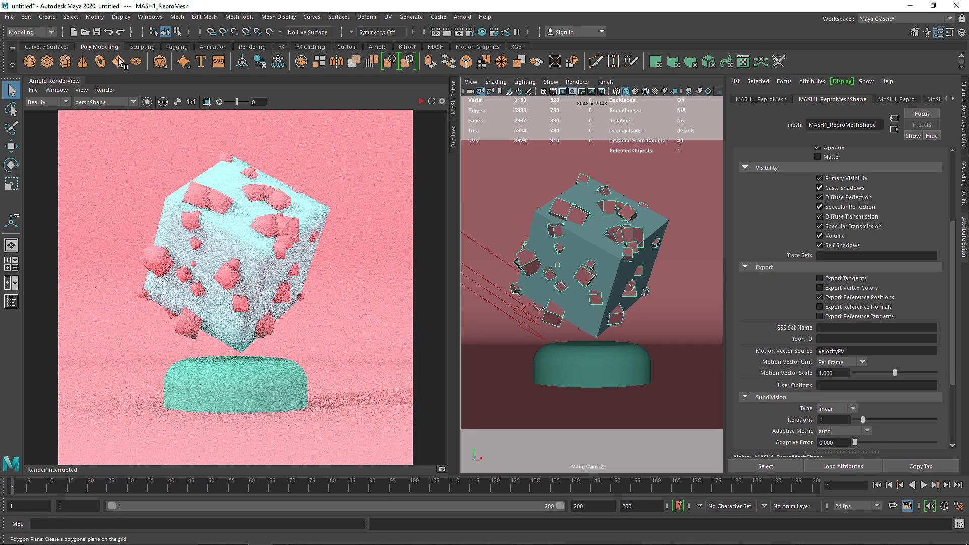